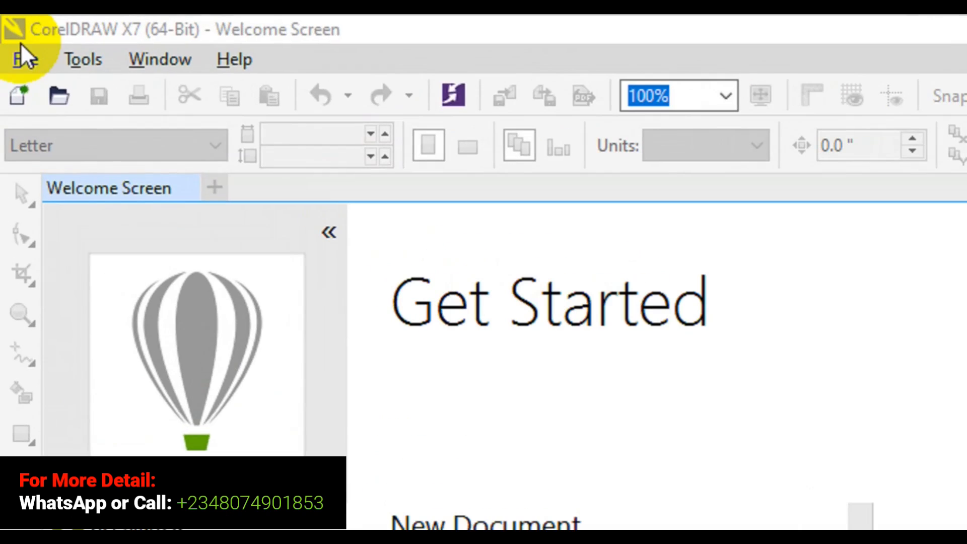
Start a new document and name it GYM BUSINESS FLYER.
click(11, 35)
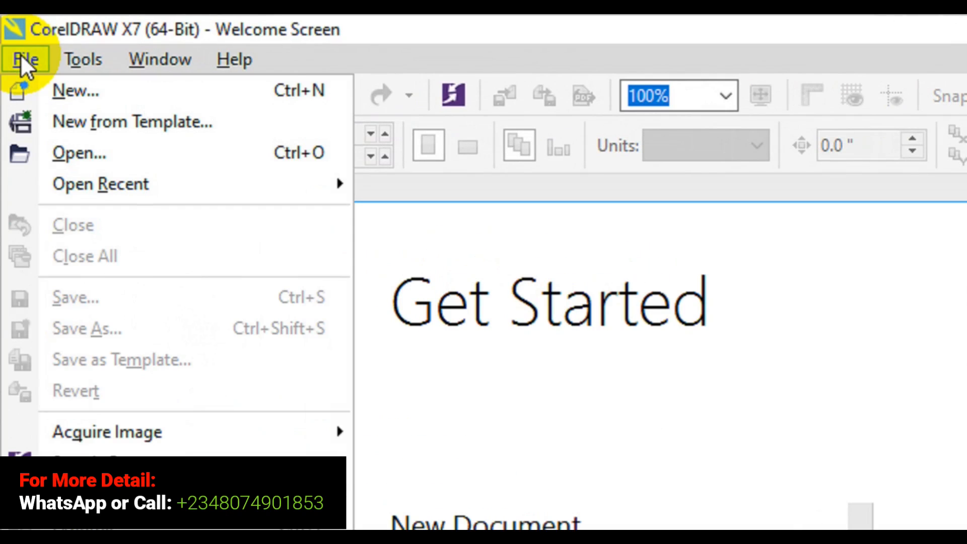
click(96, 98)
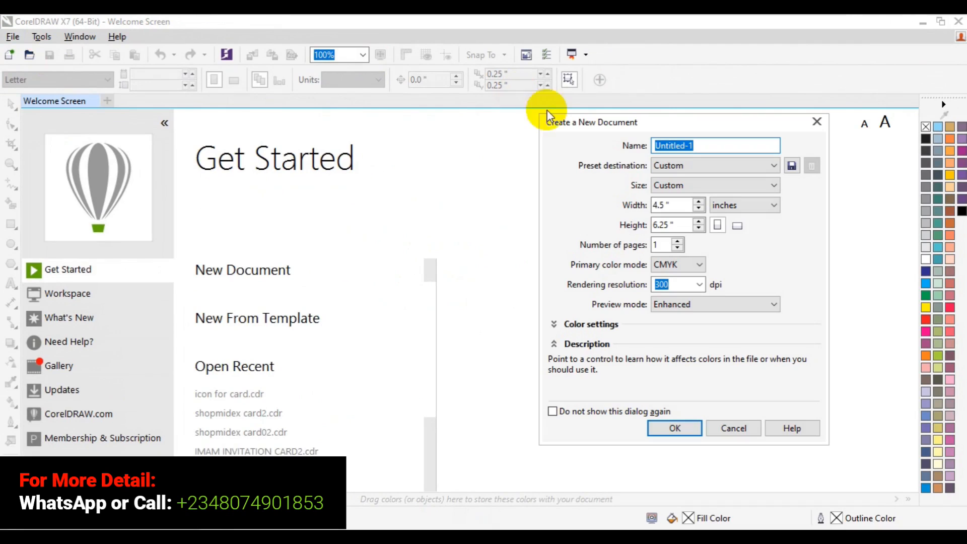
drag(654, 125, 466, 121)
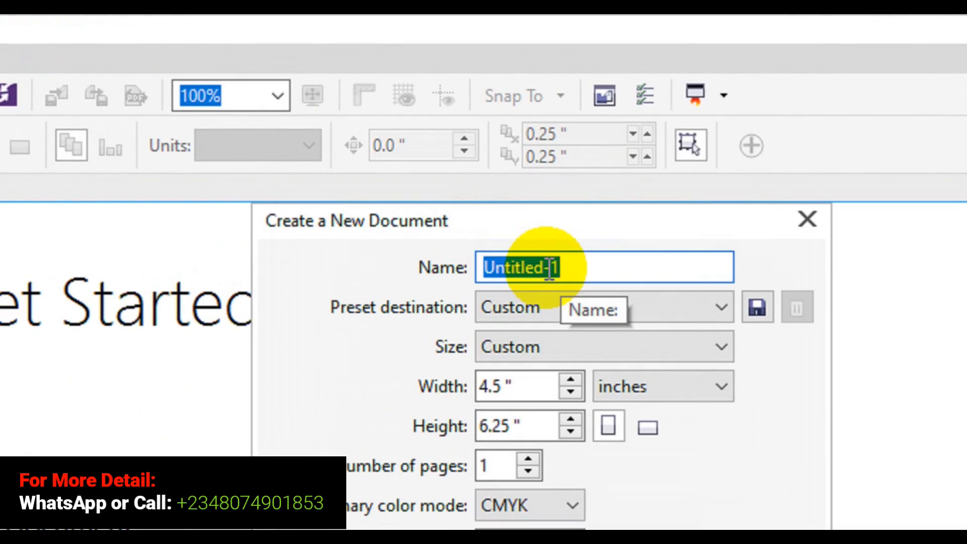
text(GYM)
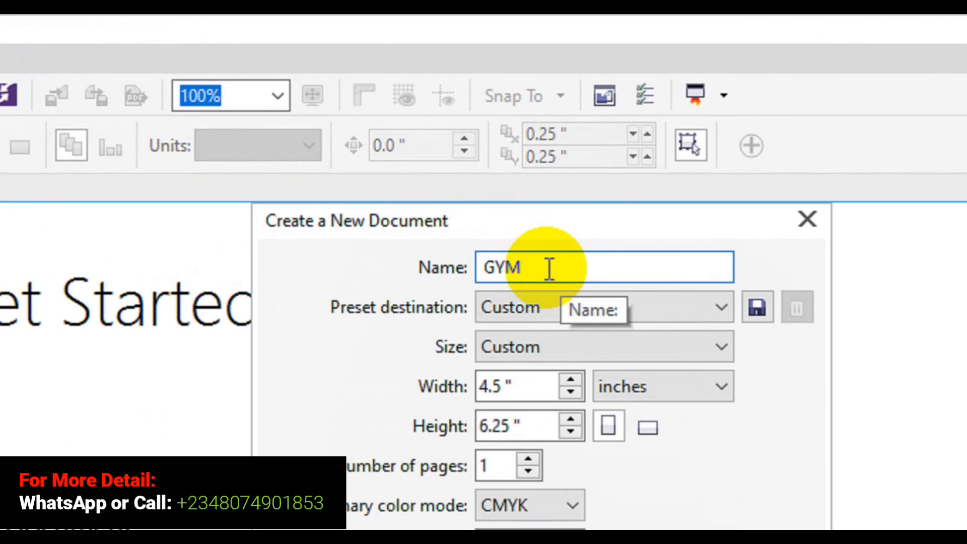
text( BUSINESS FLYER)
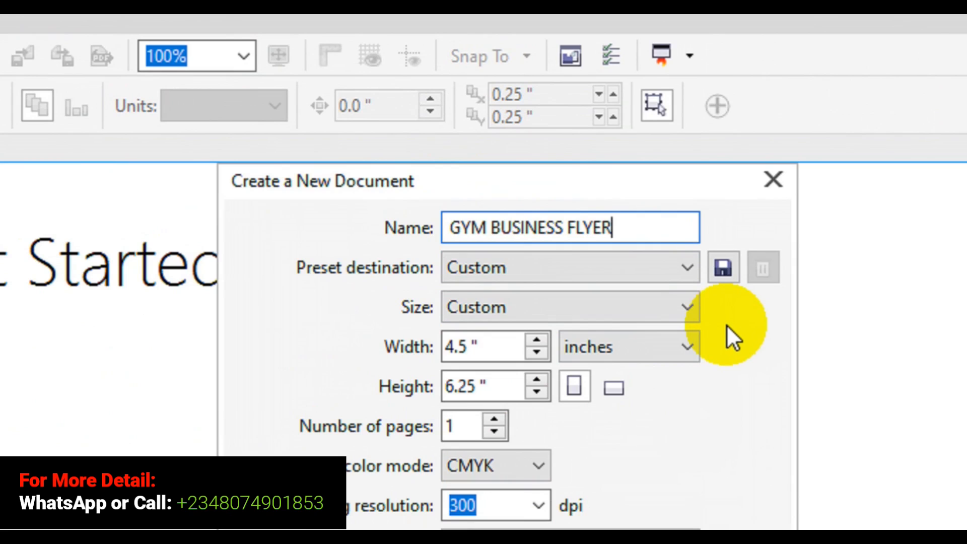
Set the new document's units to pixels and its width to 1409 px.
click(685, 346)
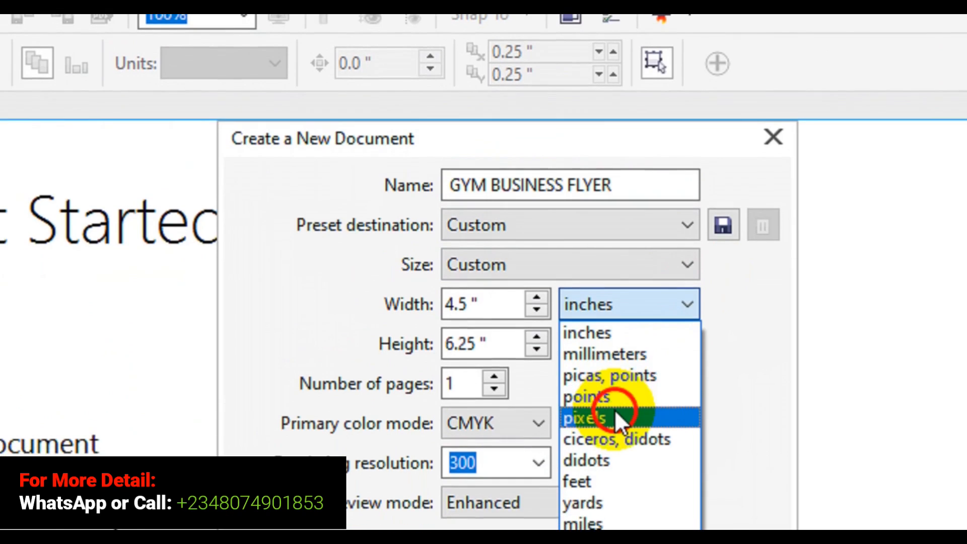
click(616, 443)
click(488, 305)
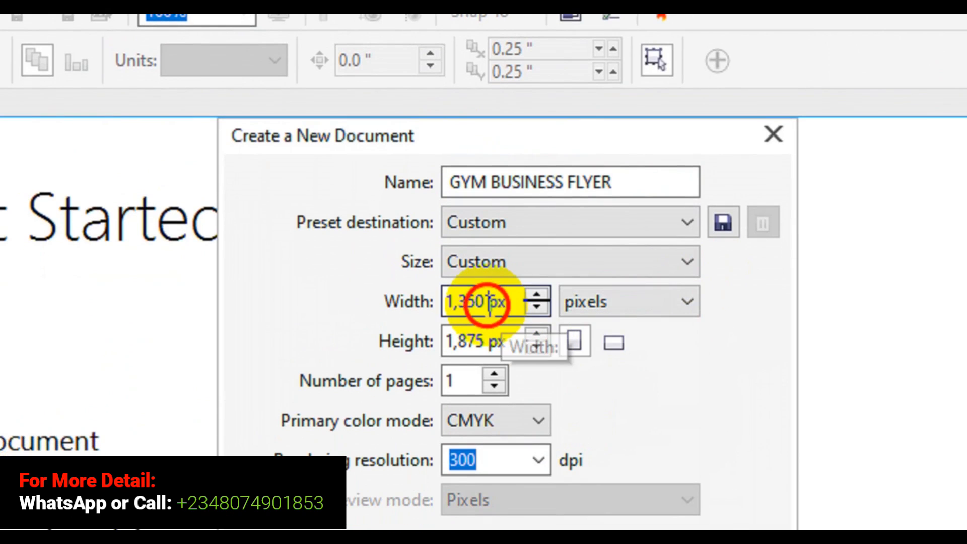
key(BackSpace)
key(BackSpace)
key(BackSpace)
key(BackSpace)
key(BackSpace)
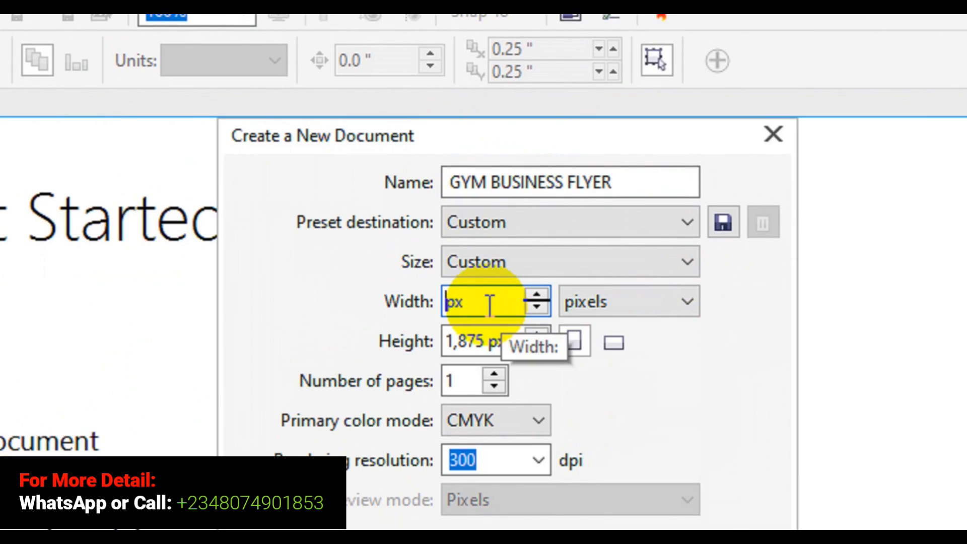
text(14)
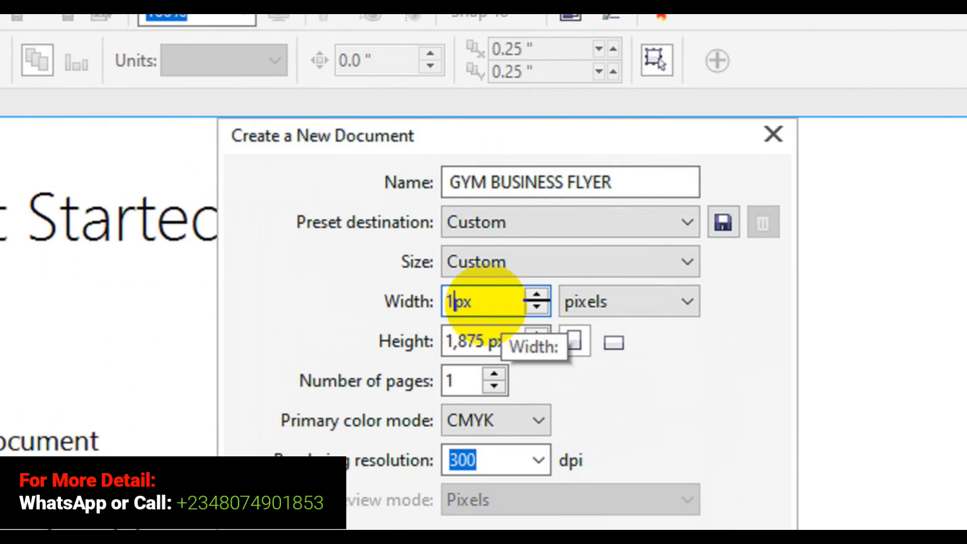
text(09)
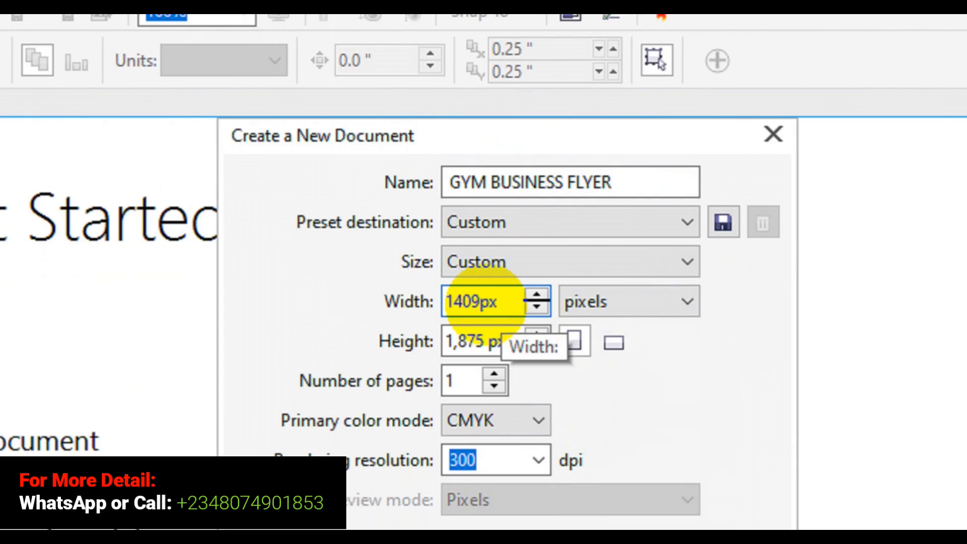
Set the new document's height to 1999 px.
click(482, 347)
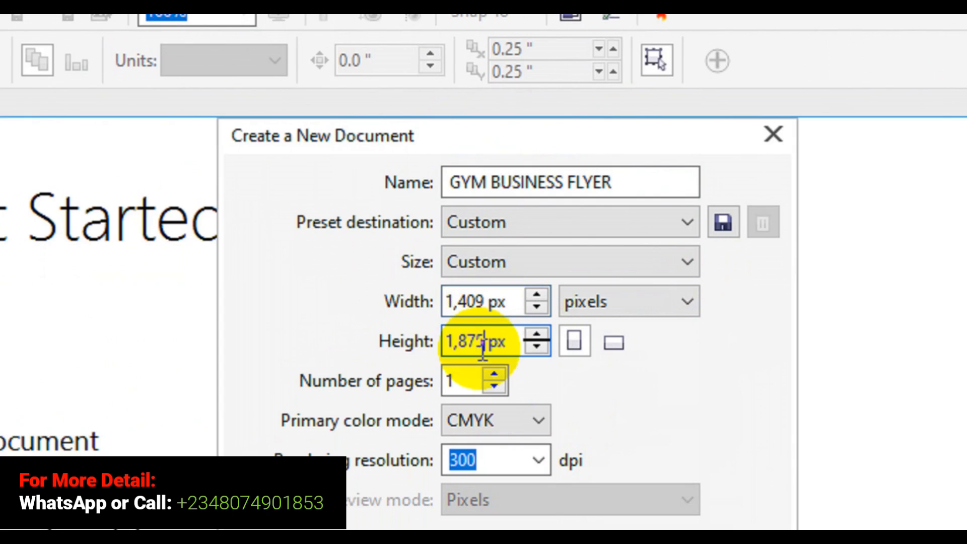
key(BackSpace)
key(BackSpace)
key(BackSpace)
key(BackSpace)
key(BackSpace)
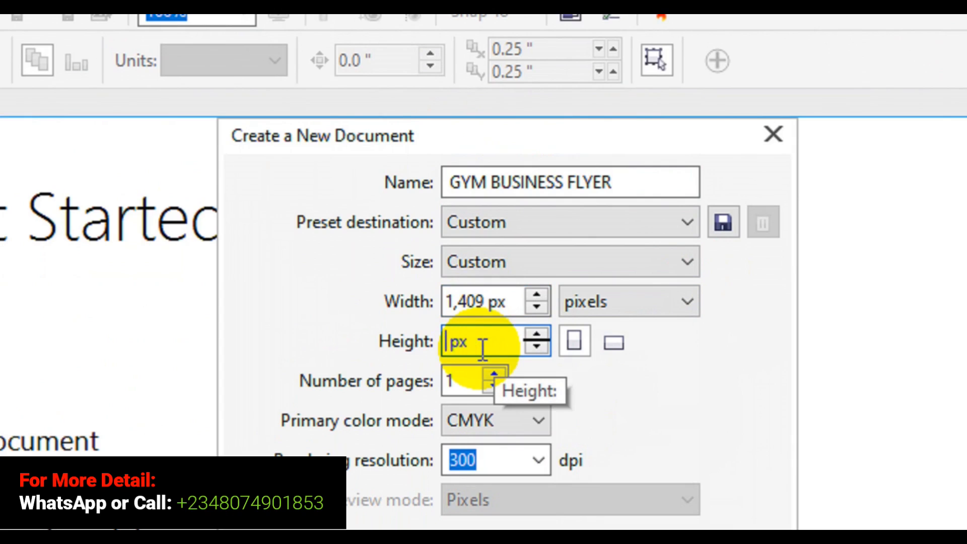
text(1999)
Keep the primary color mode at CMYK and the rendering resolution at 300 dpi, and create the document.
click(536, 410)
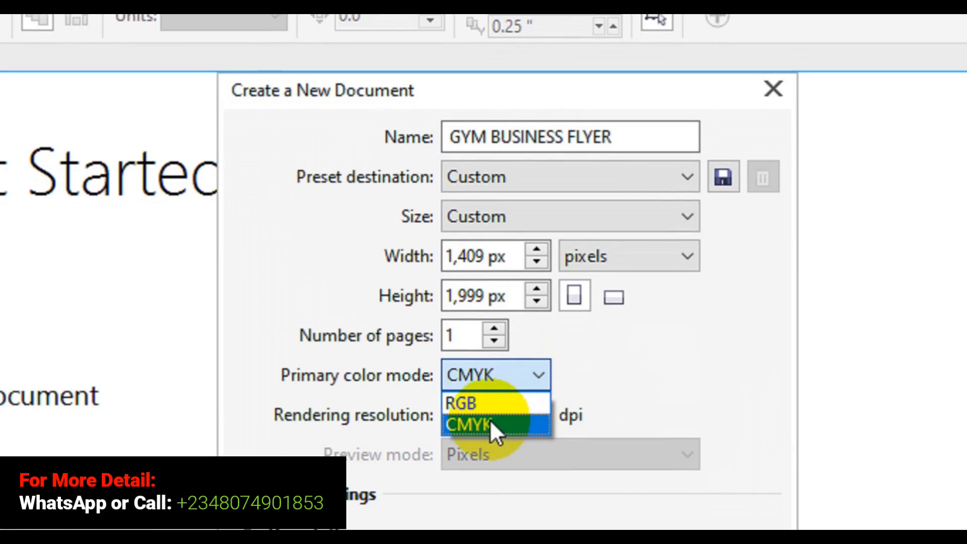
click(478, 421)
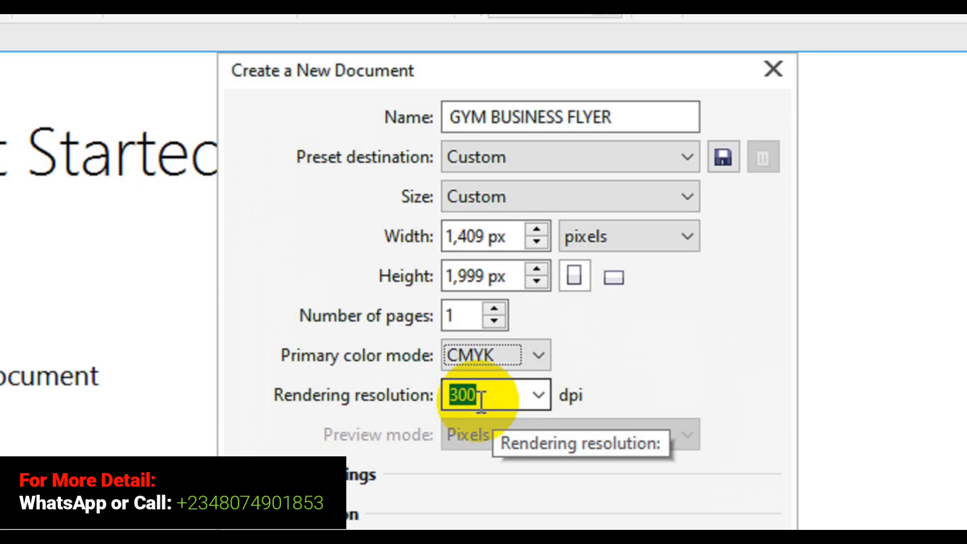
click(481, 403)
drag(482, 401, 431, 403)
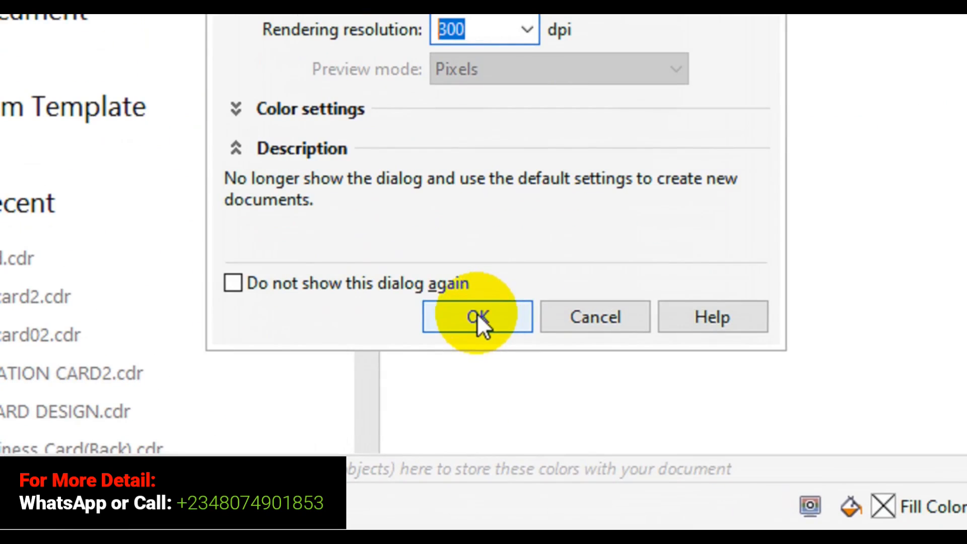
click(477, 316)
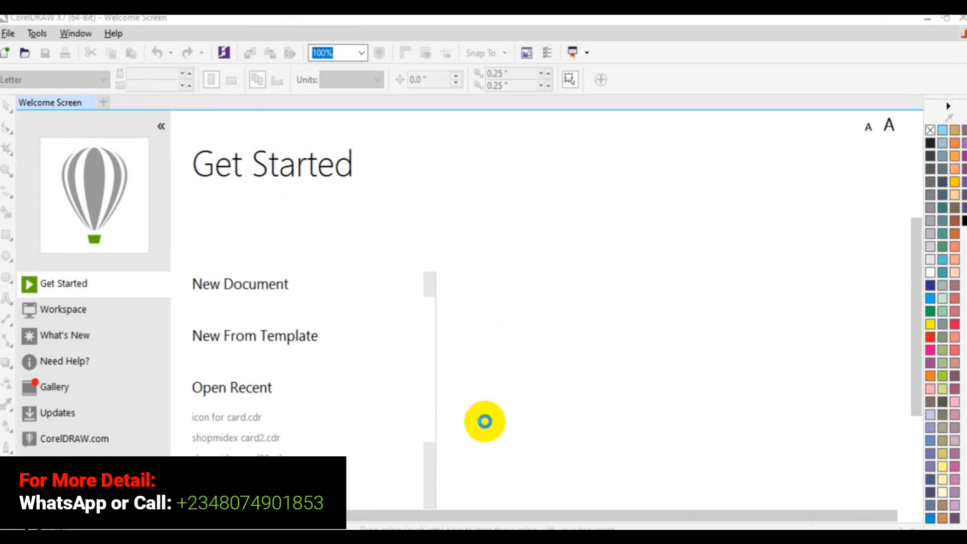
click(484, 421)
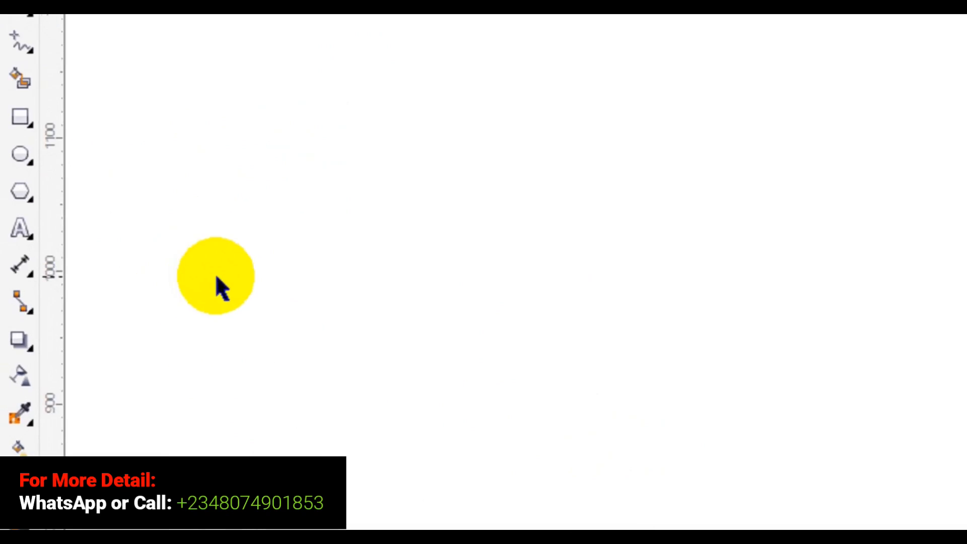
Try the 50%, 25% and 10% zoom levels and settle on 25% with the page's upper edge in view.
click(20, 254)
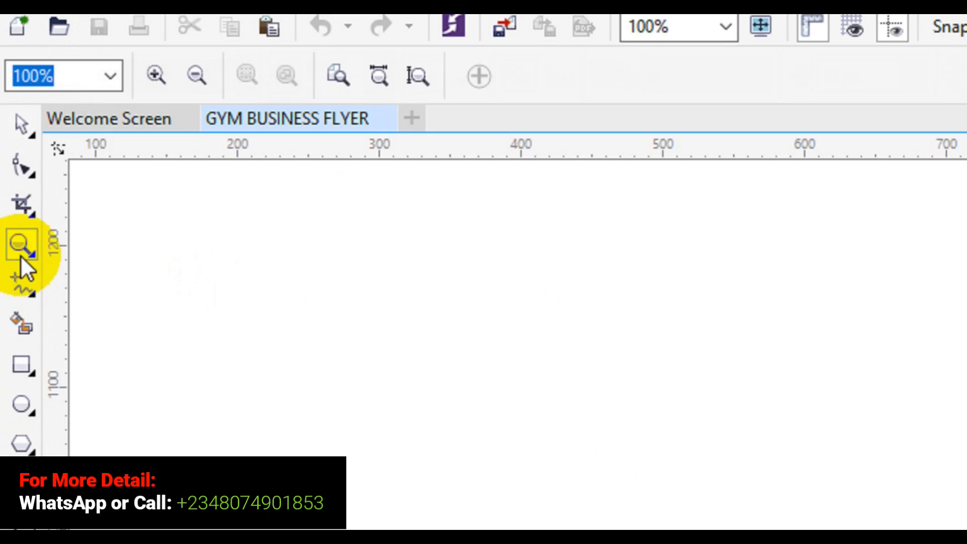
click(112, 76)
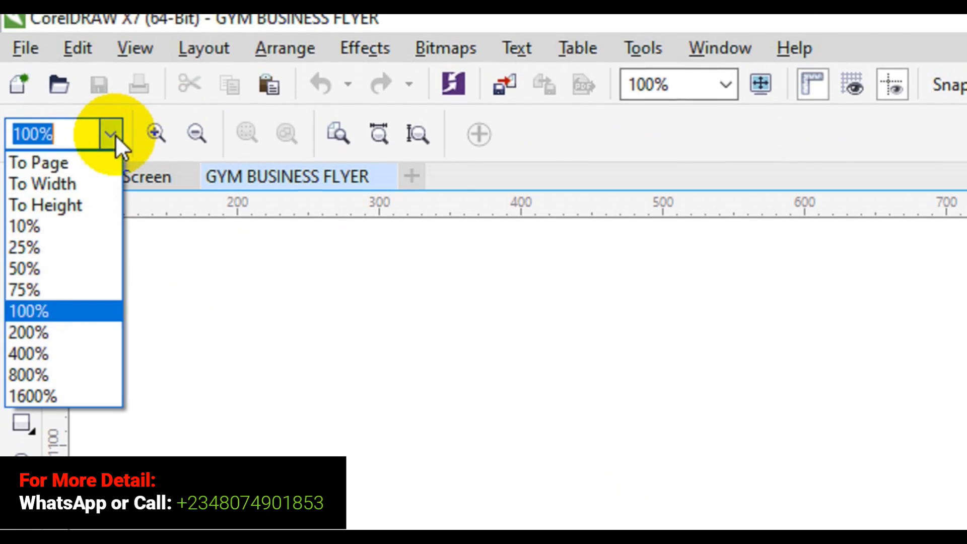
click(48, 267)
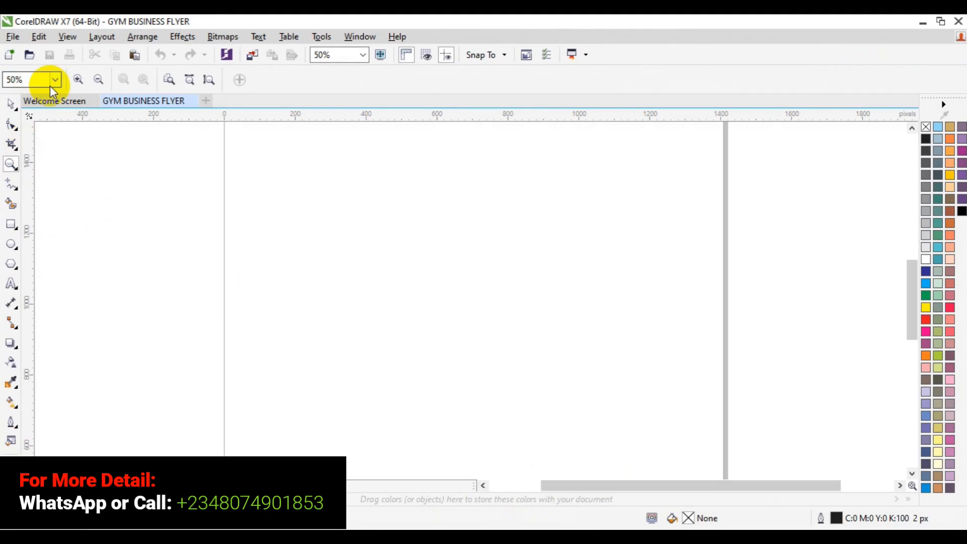
click(54, 80)
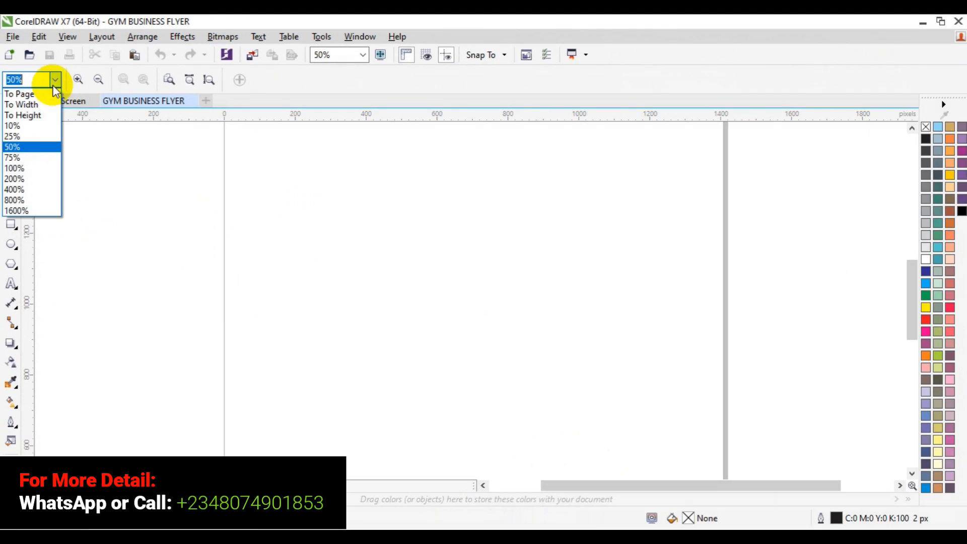
click(11, 137)
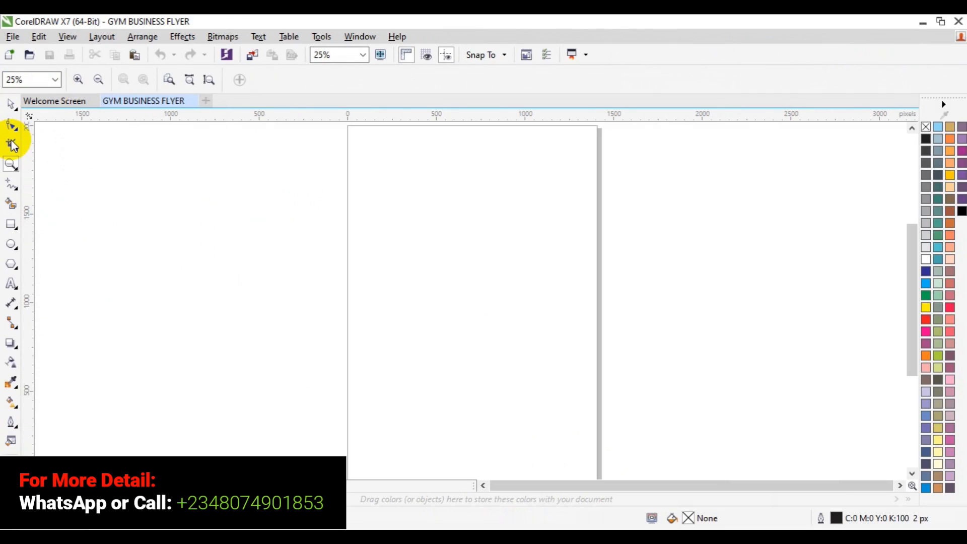
click(56, 84)
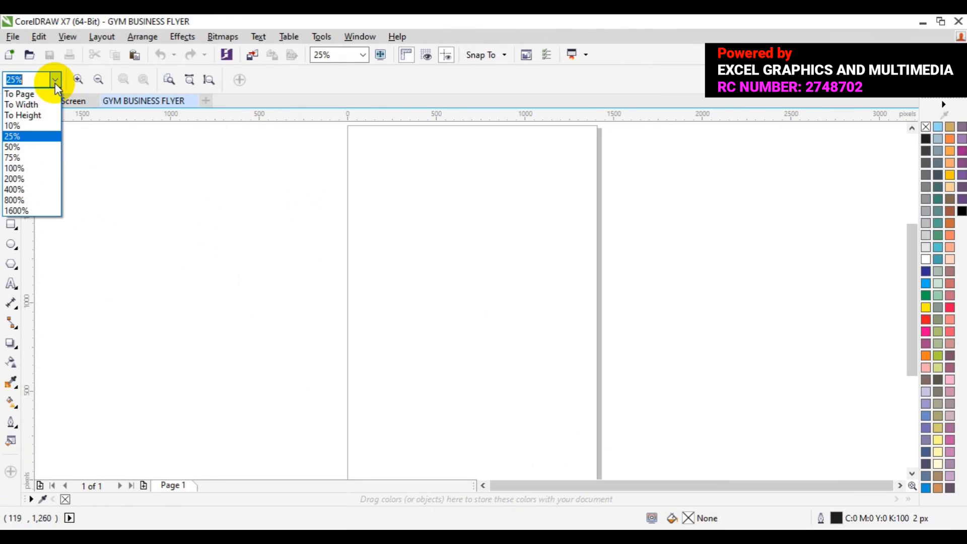
click(21, 129)
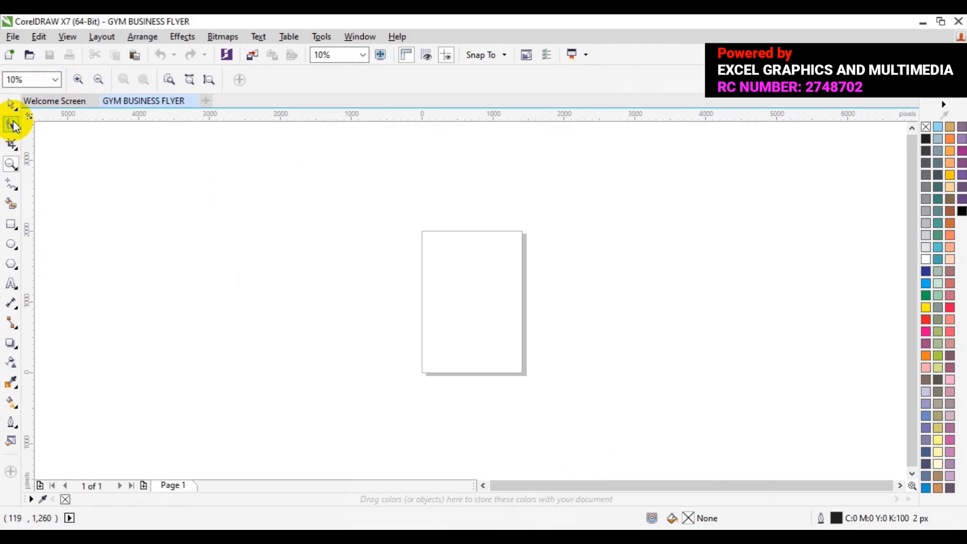
click(107, 121)
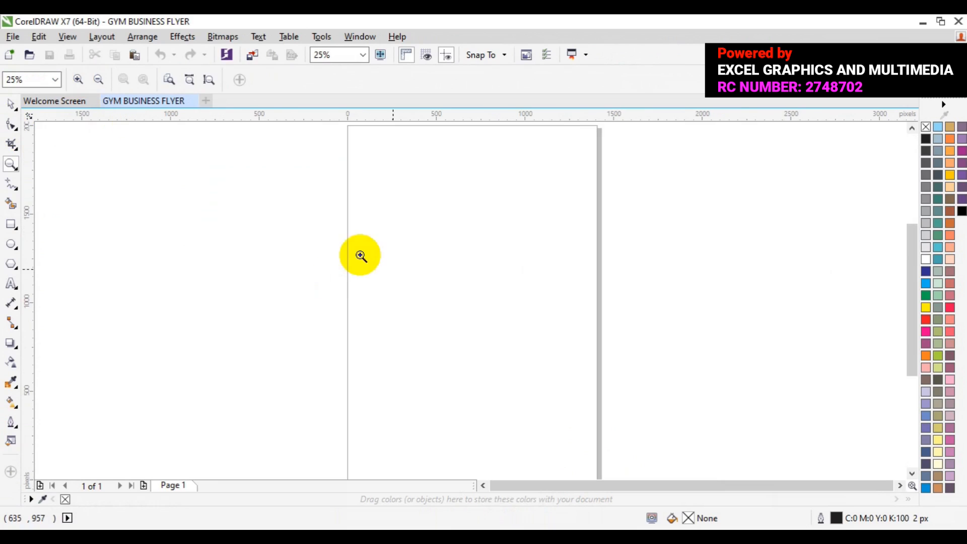
click(9, 106)
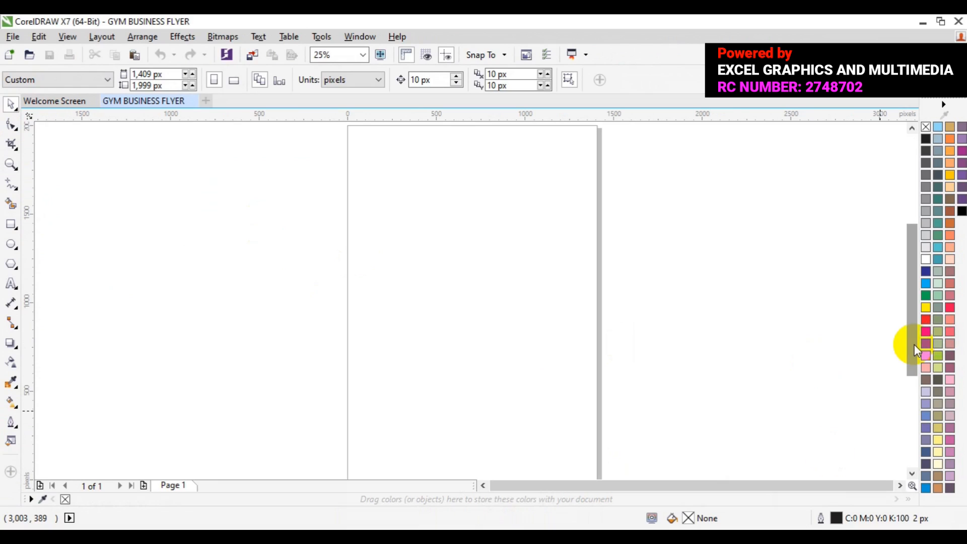
mouse_move(913, 343)
mouse_down()
mouse_move(910, 360)
mouse_move(898, 334)
mouse_up()
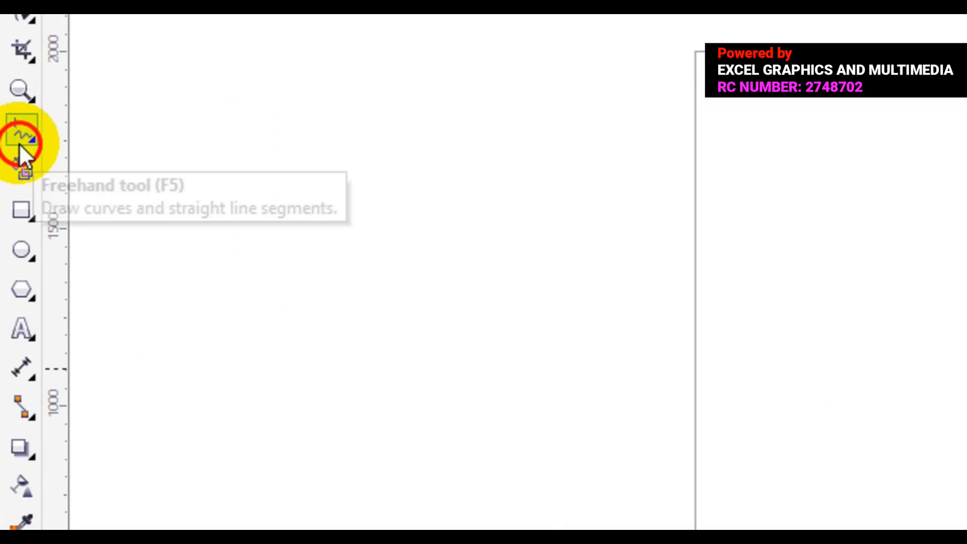
Activate the Pen tool for drawing on the flyer page.
click(20, 143)
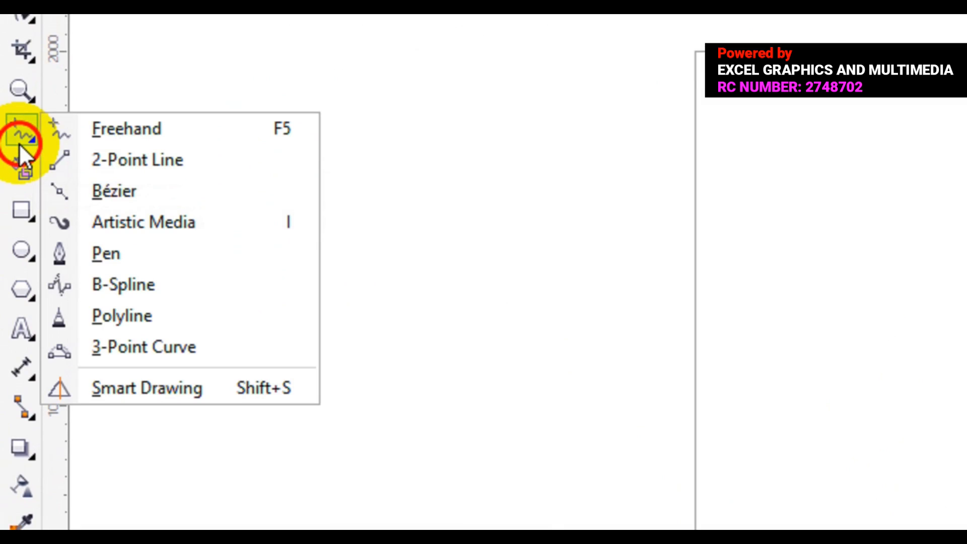
click(147, 258)
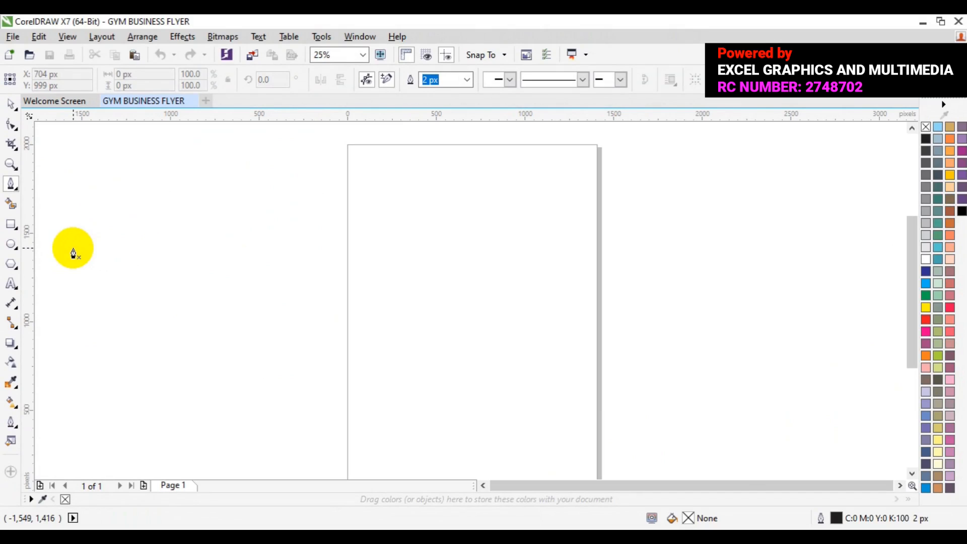
click(459, 145)
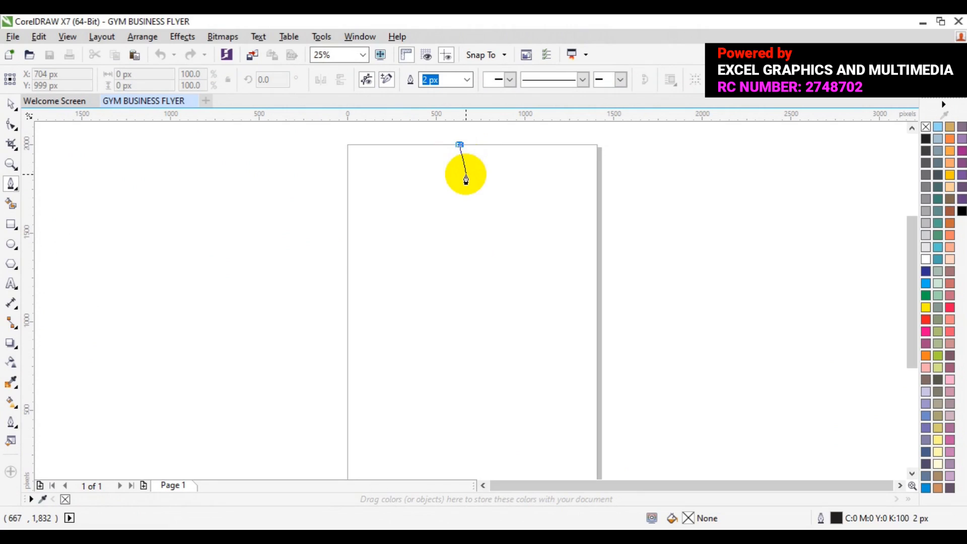
key(Escape)
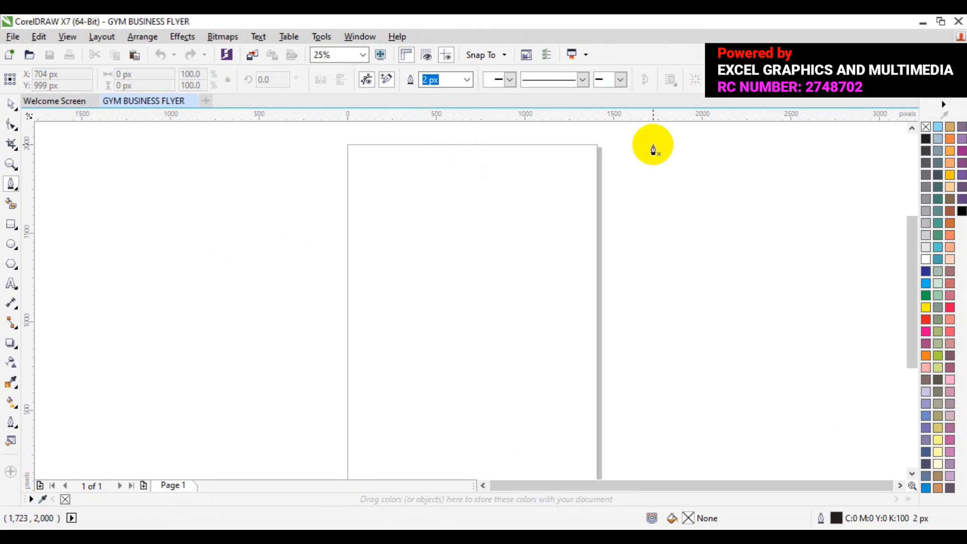
click(493, 146)
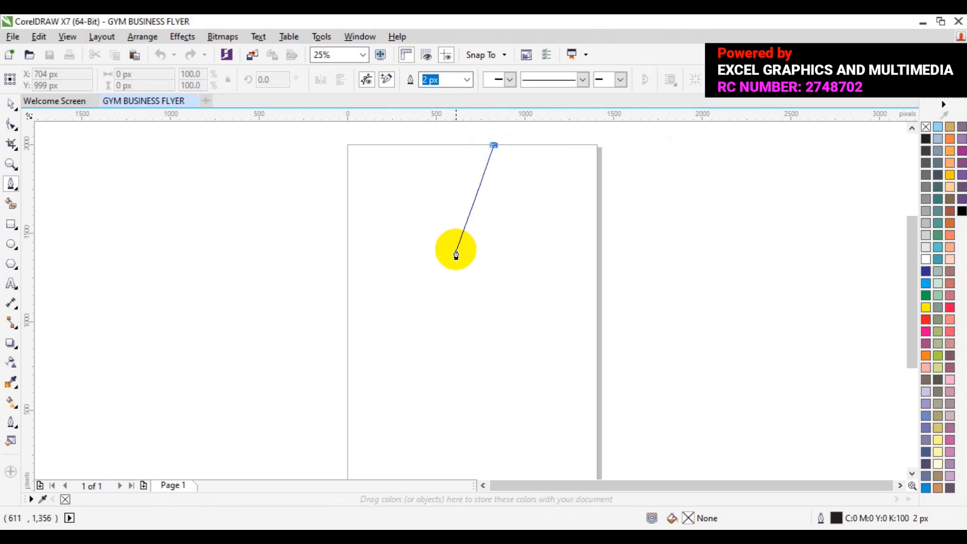
click(458, 234)
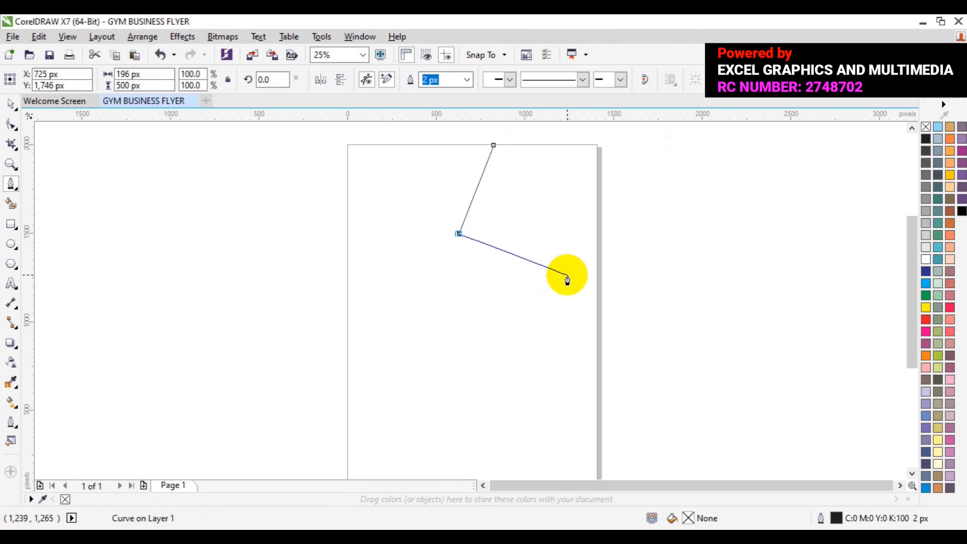
click(567, 275)
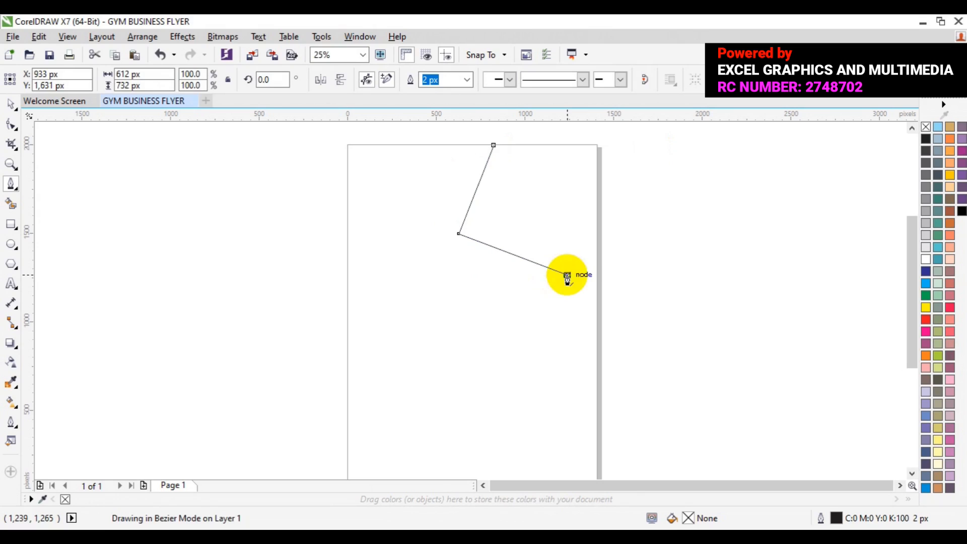
key(ctrl+z)
key(ctrl+z)
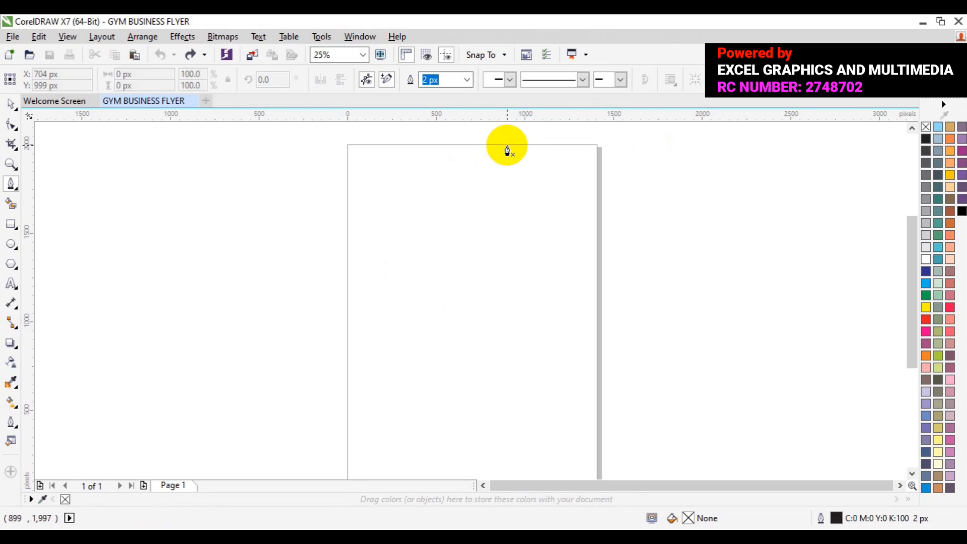
Draw a closed, straight-sided shape about 1,292 x 904 px from the page's upper-left corner, with an inward notch on its right side.
click(507, 145)
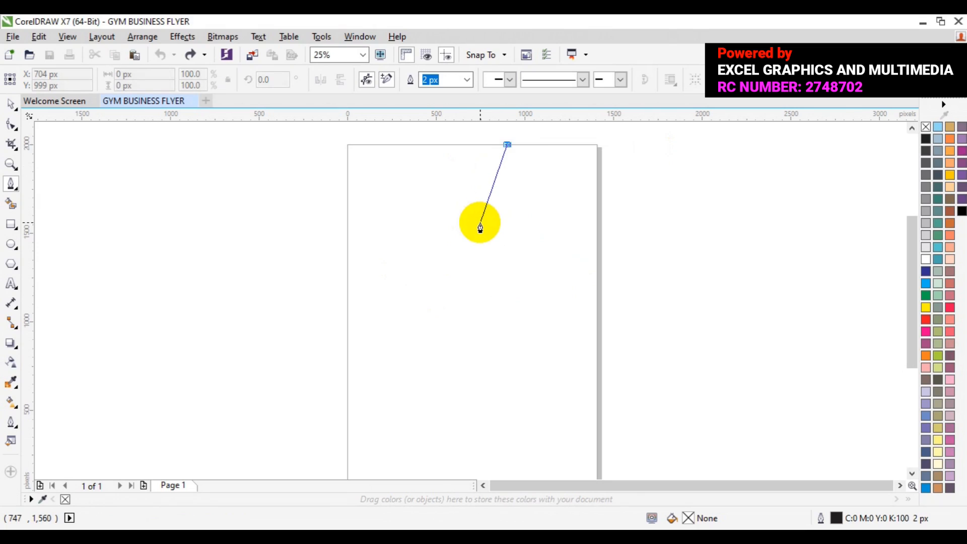
click(474, 213)
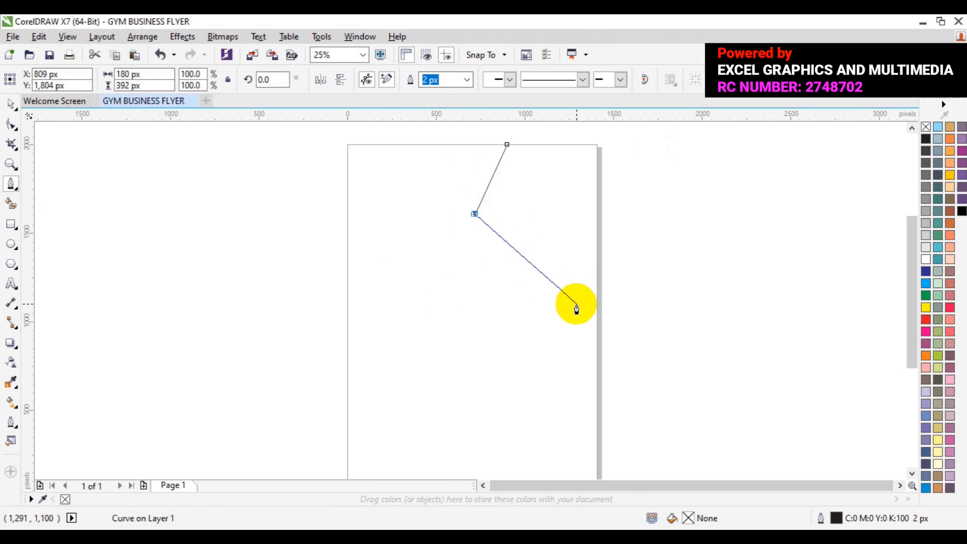
click(576, 303)
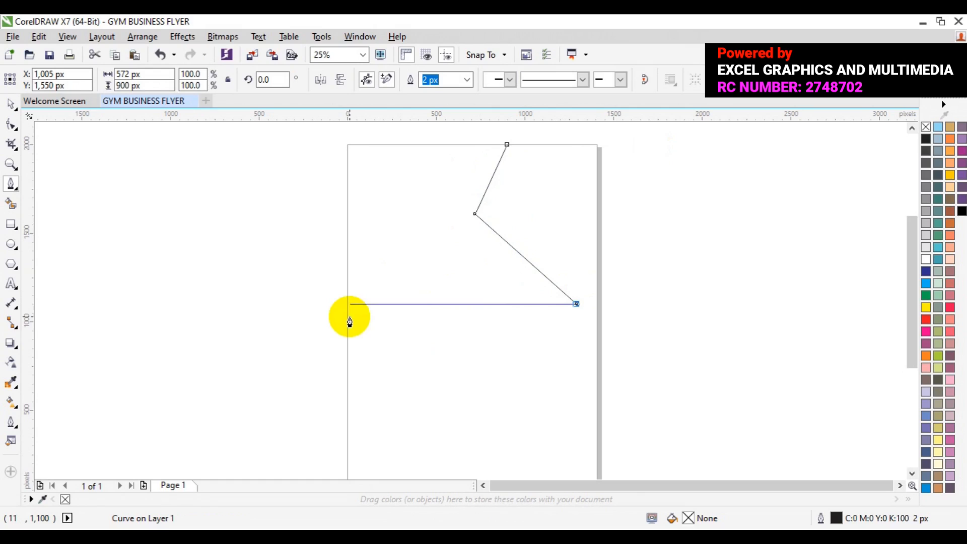
click(347, 305)
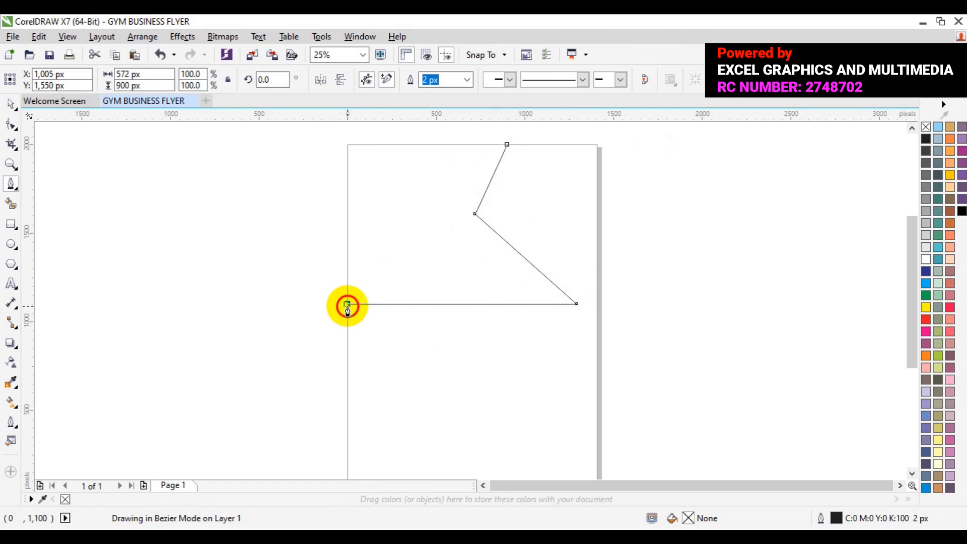
click(346, 145)
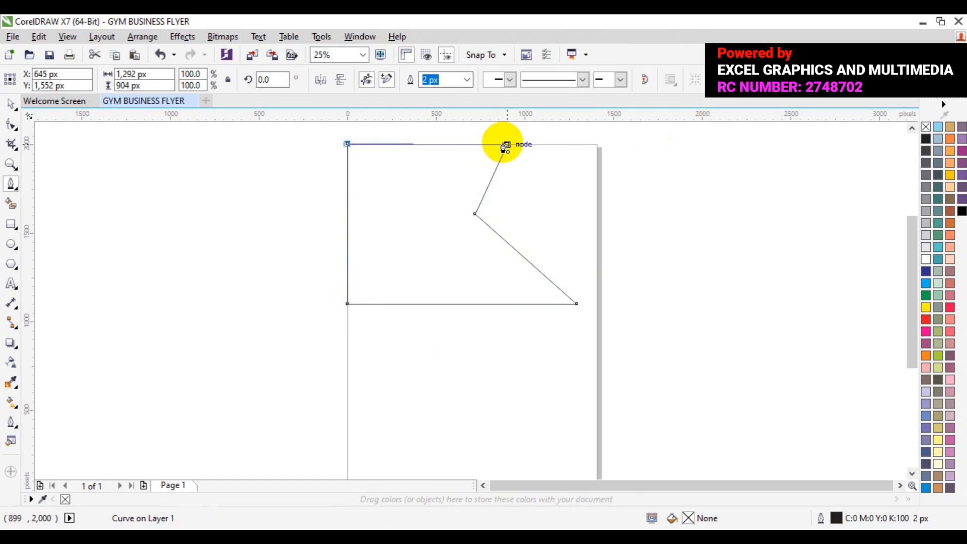
click(505, 145)
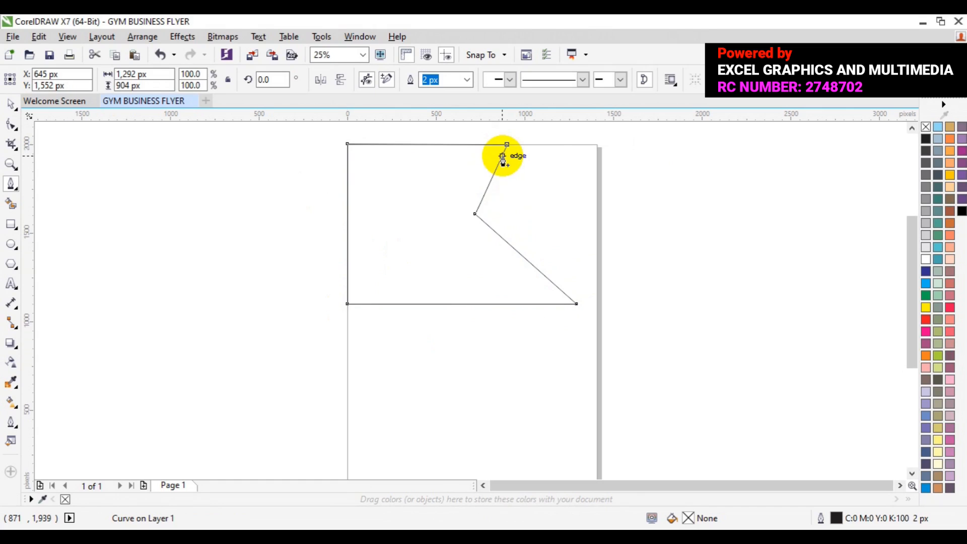
Add a node near the upper end of the shape's short slanted edge and another on its long lower diagonal.
click(501, 156)
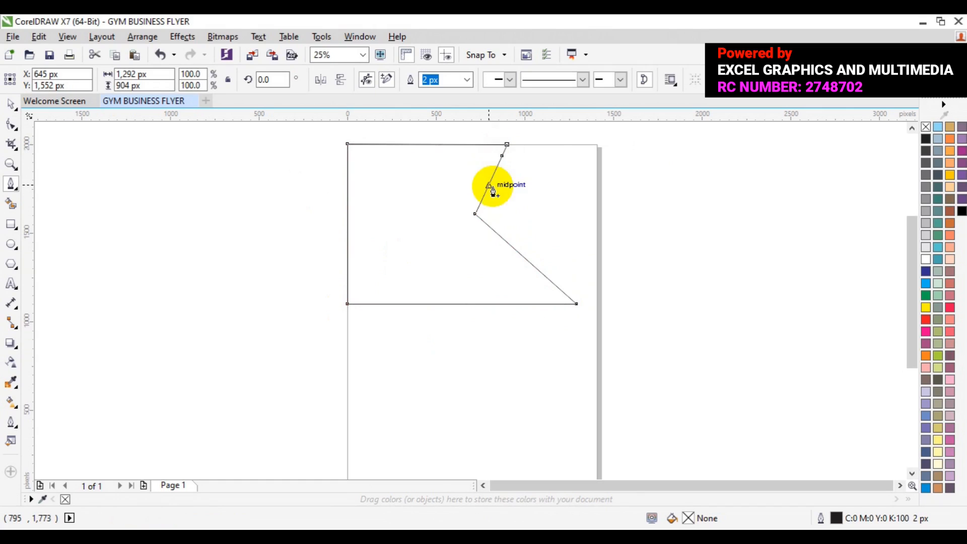
click(537, 269)
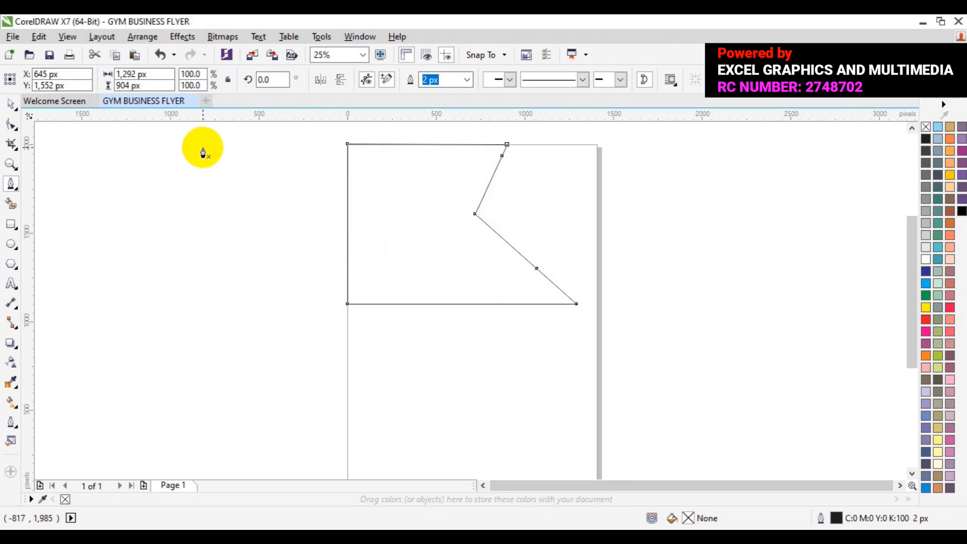
click(11, 105)
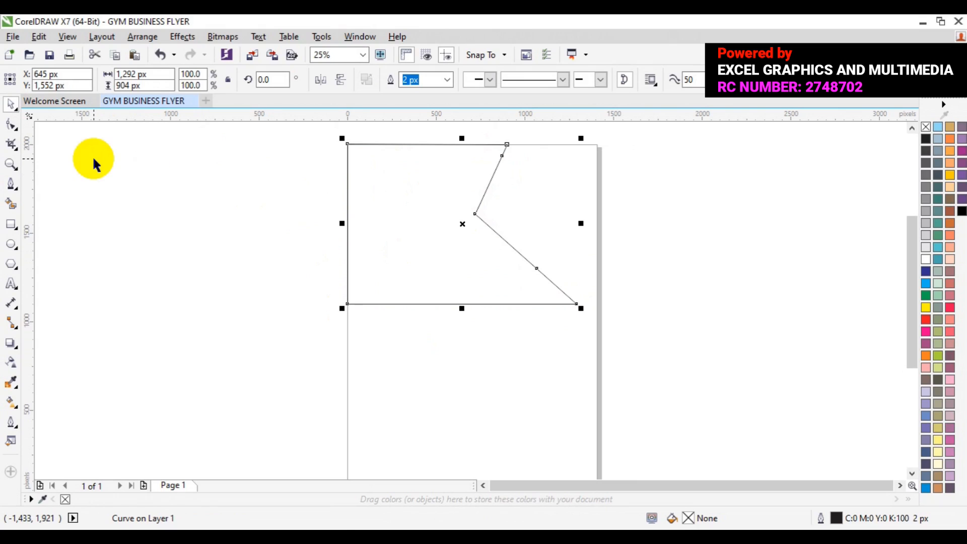
click(12, 184)
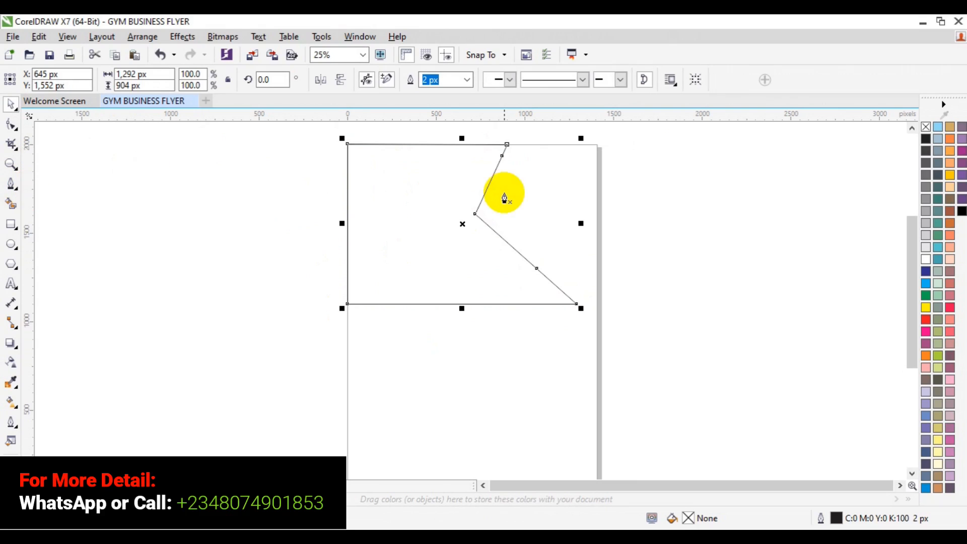
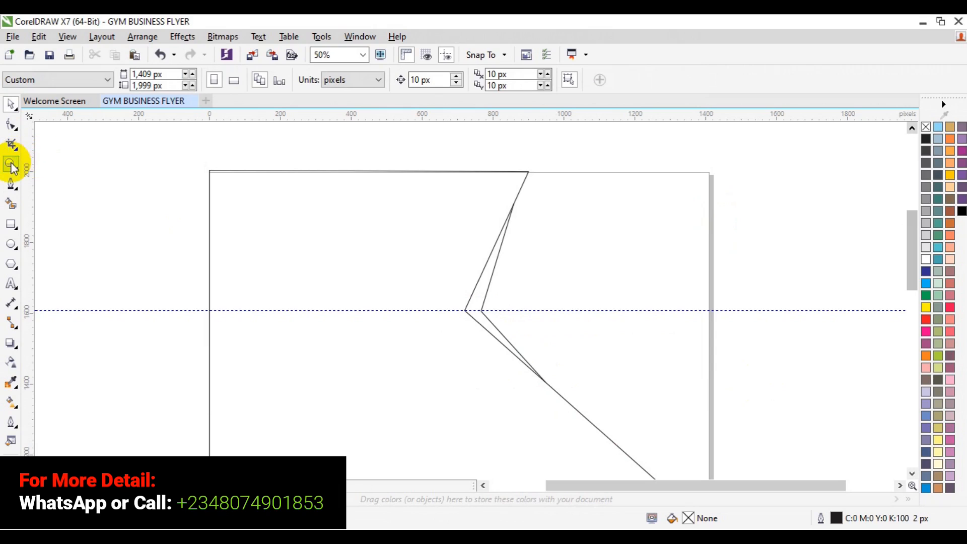
Delete the horizontal guideline that runs through the notch's inner corner.
click(98, 82)
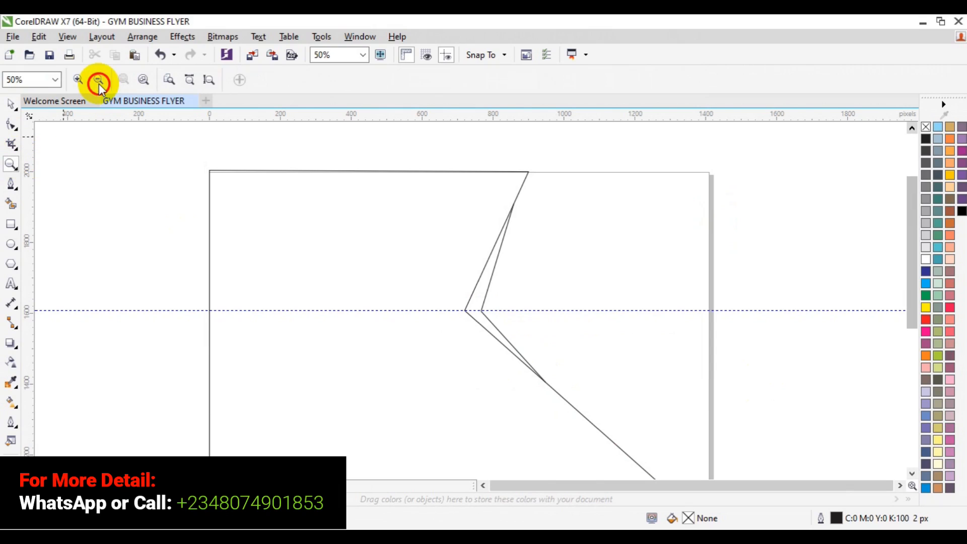
click(12, 103)
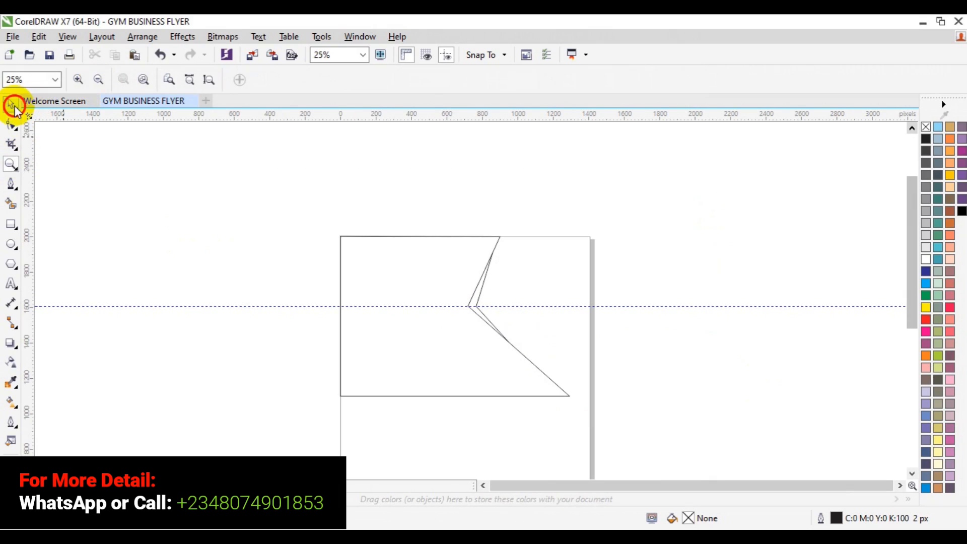
click(603, 305)
right_click(603, 305)
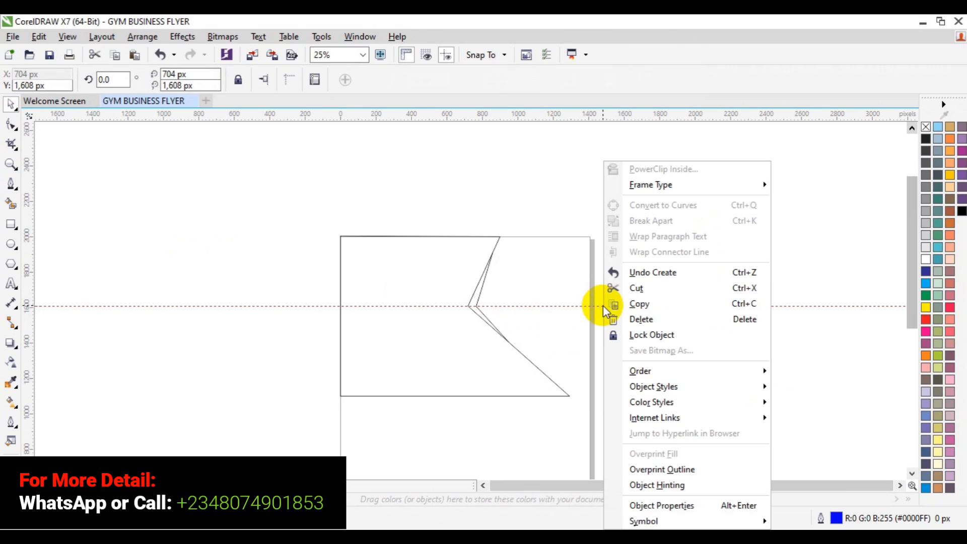
click(654, 322)
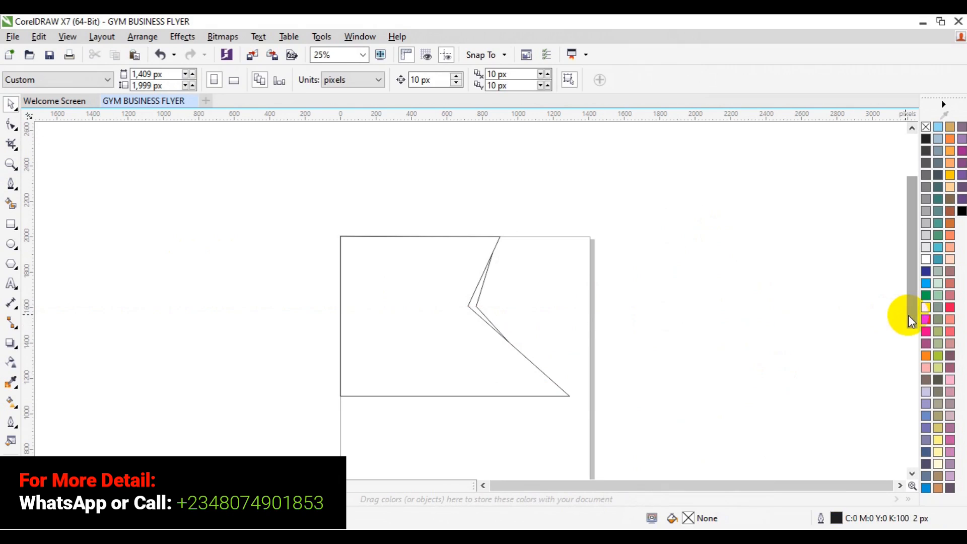
Draw a circle about 348 px in diameter over the shape's pointed lower-right corner.
drag(908, 316, 908, 342)
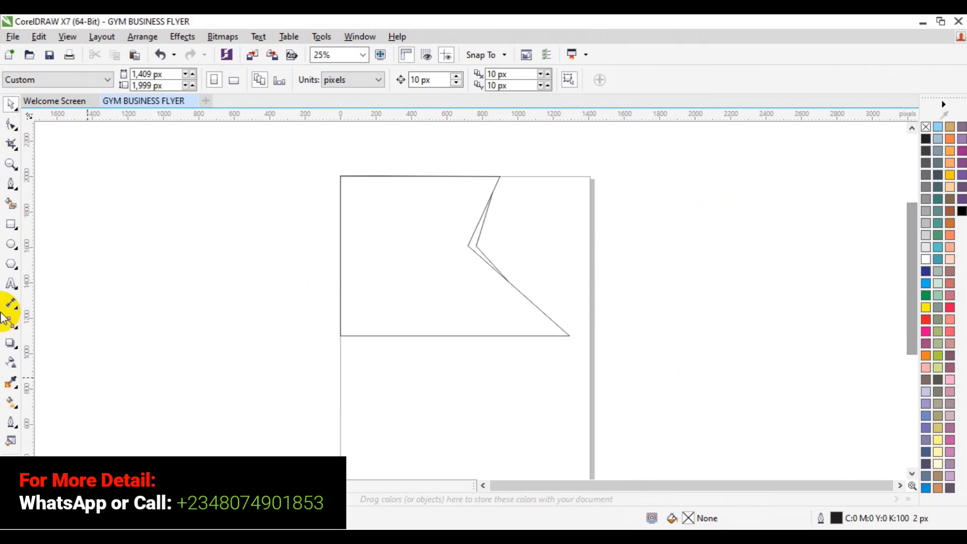
click(11, 244)
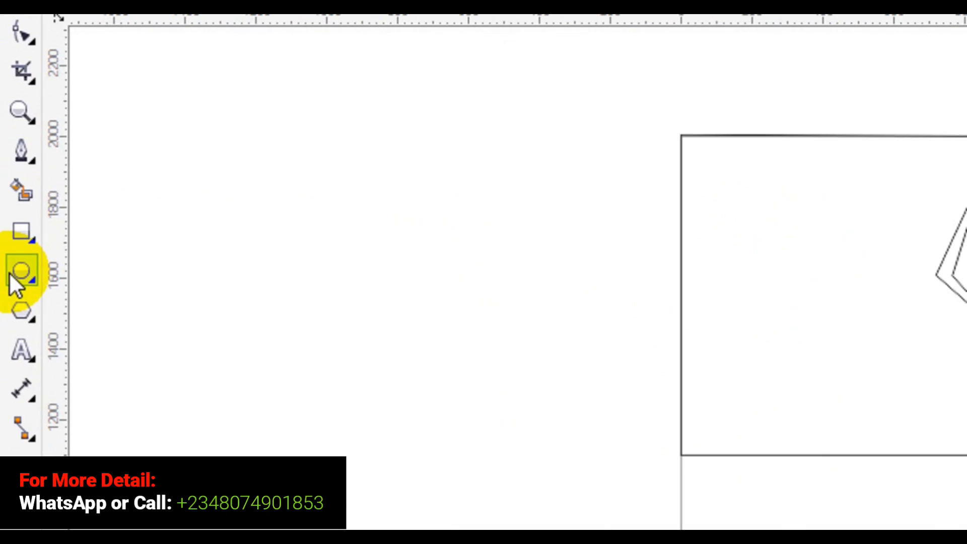
click(11, 276)
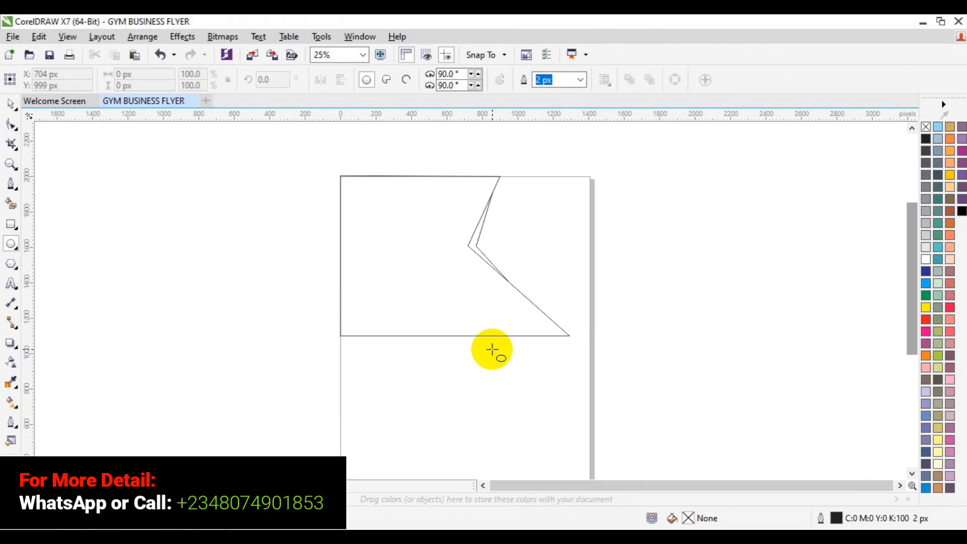
drag(492, 348, 557, 345)
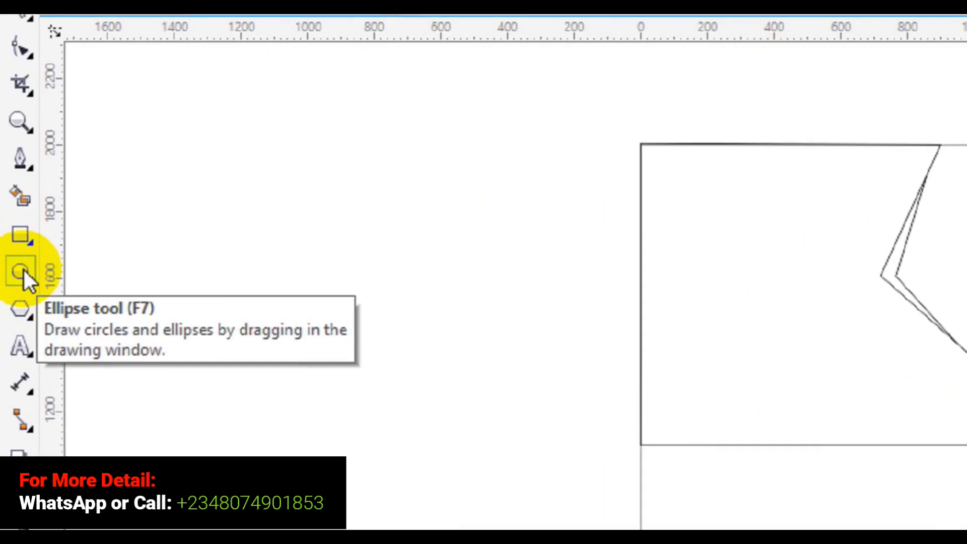
Draw a square of about 364 px on the empty area left of the page and round its corners to about 52 px.
click(26, 242)
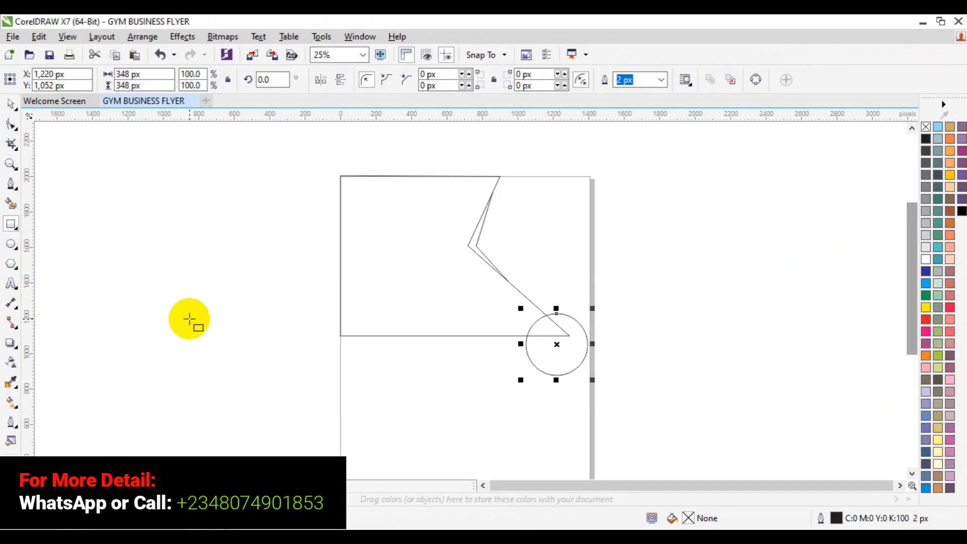
drag(189, 319, 254, 383)
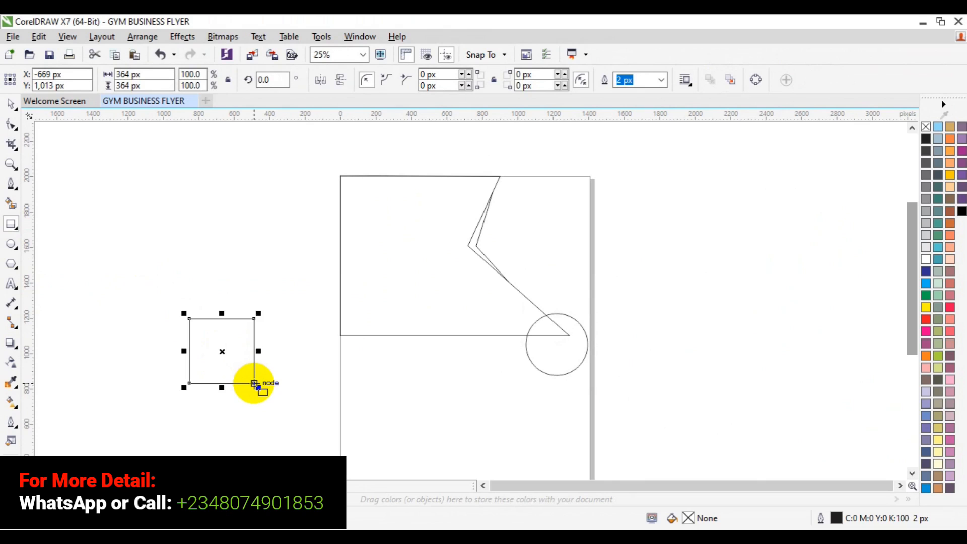
click(12, 125)
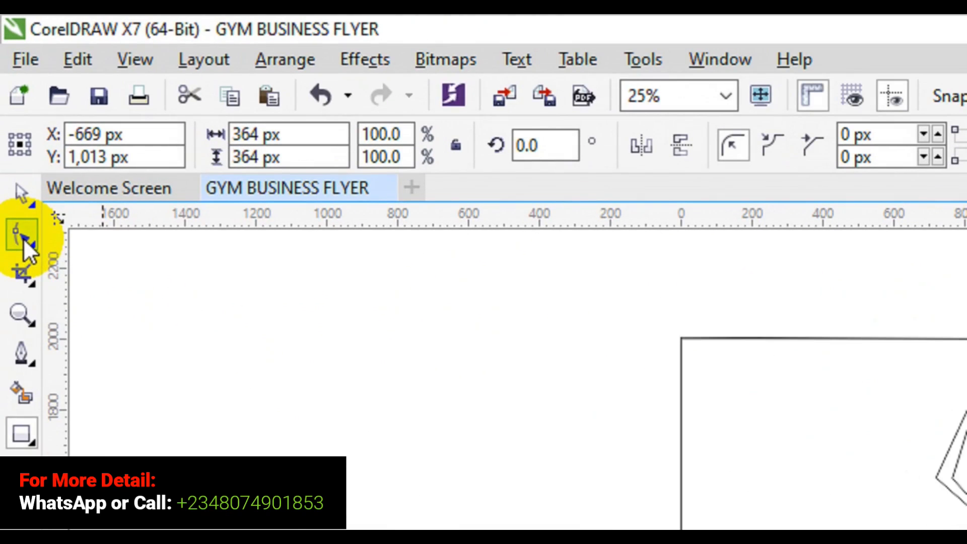
click(19, 194)
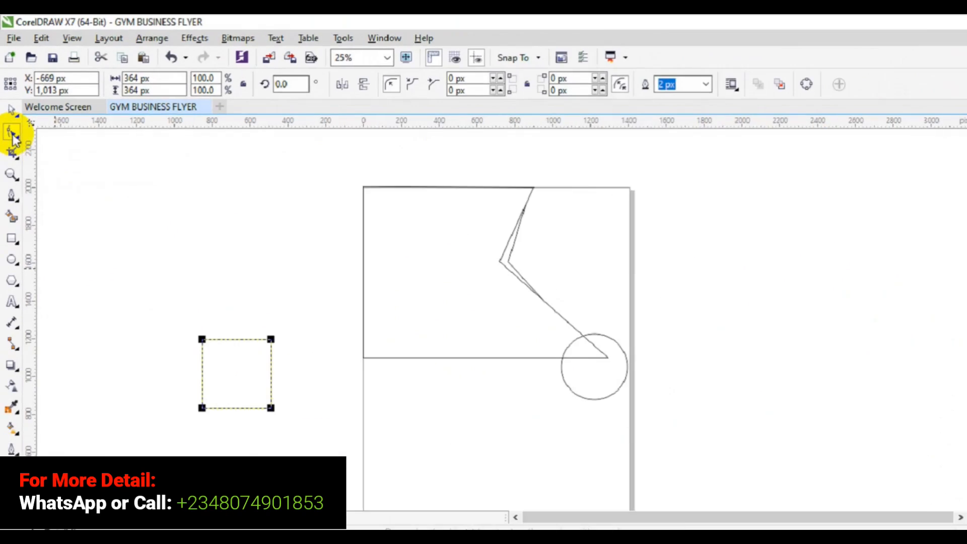
click(189, 319)
mouse_move(189, 319)
mouse_down()
mouse_move(204, 335)
mouse_move(199, 327)
mouse_up()
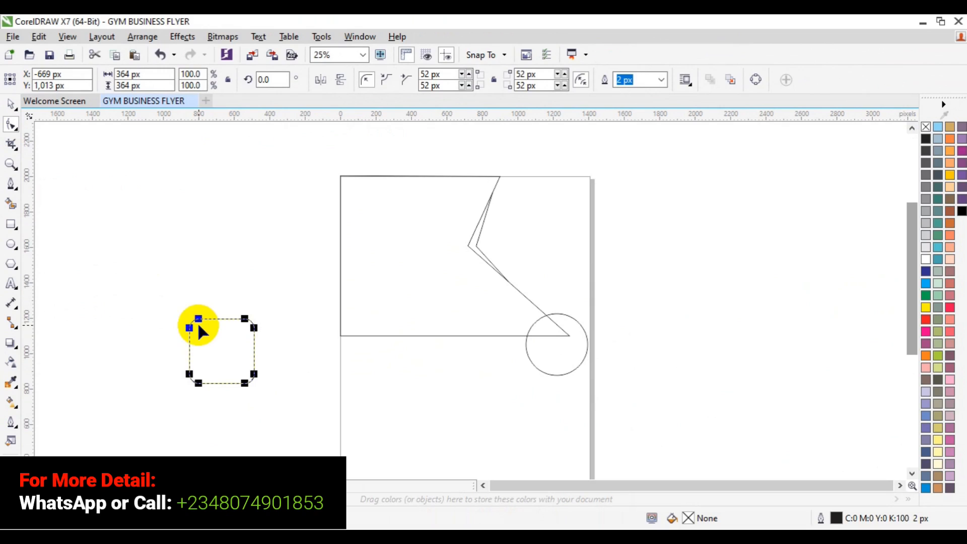
click(199, 325)
drag(198, 321, 195, 319)
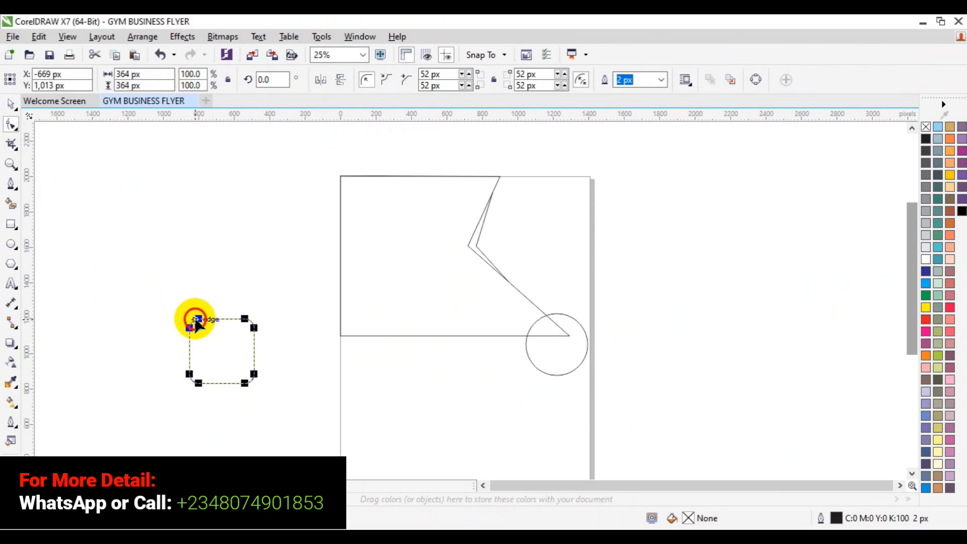
Set all four corner radii of the square to 50 px.
click(429, 74)
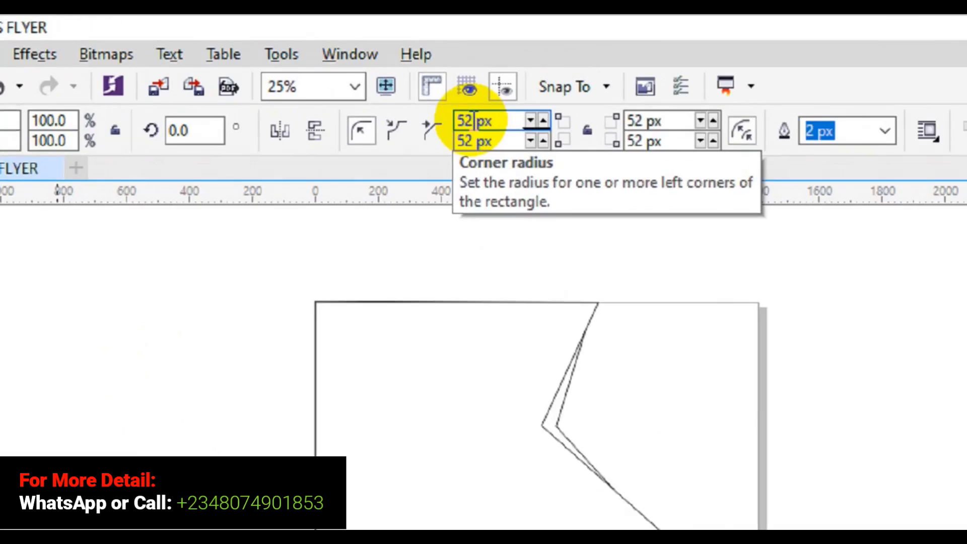
key(BackSpace)
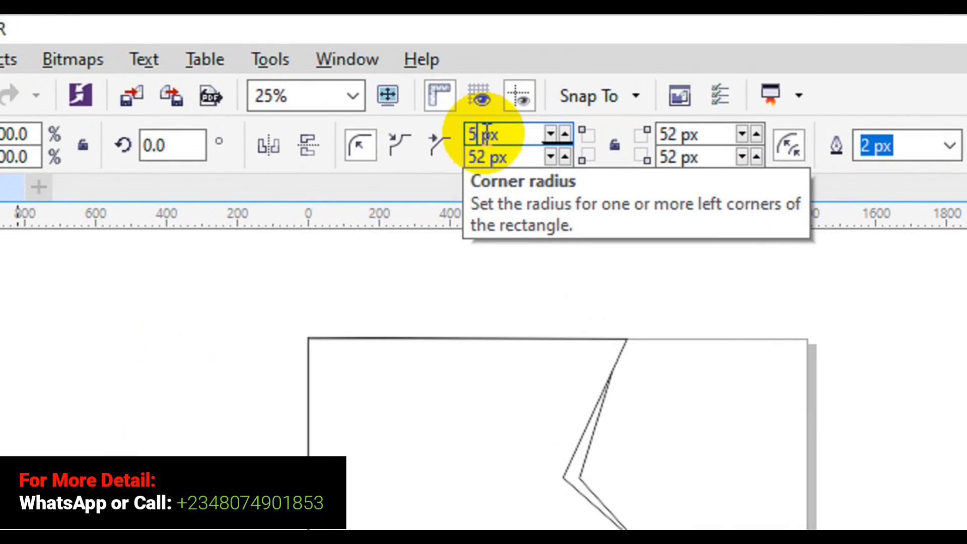
text(0)
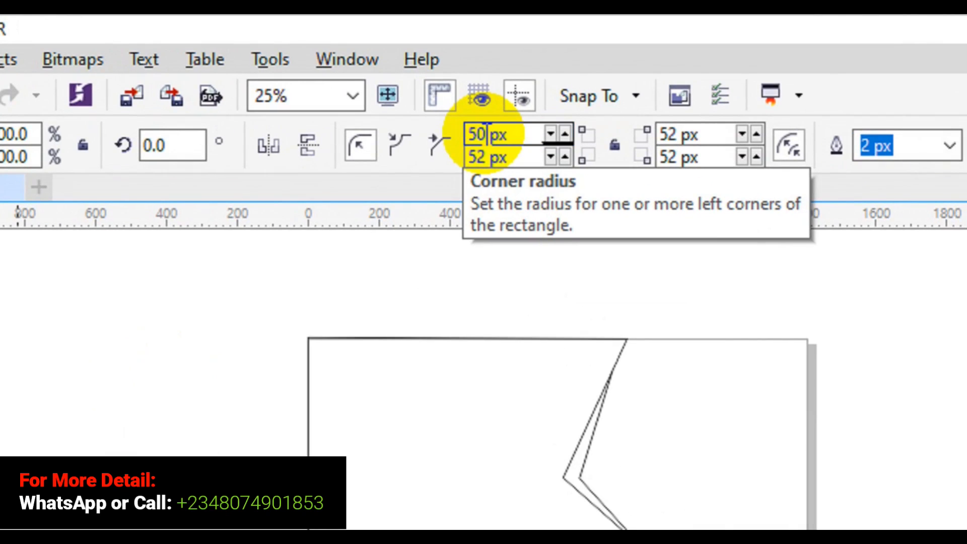
click(486, 160)
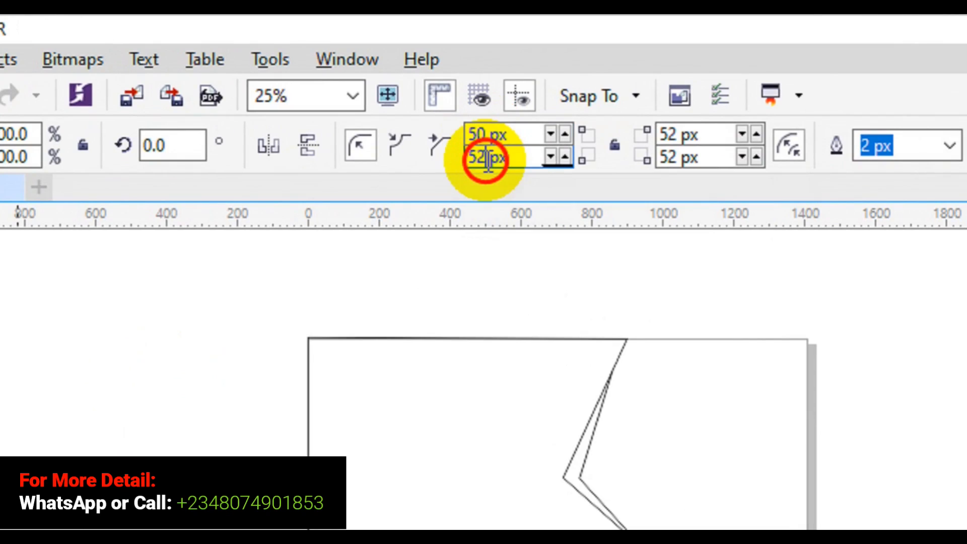
key(BackSpace)
text(0)
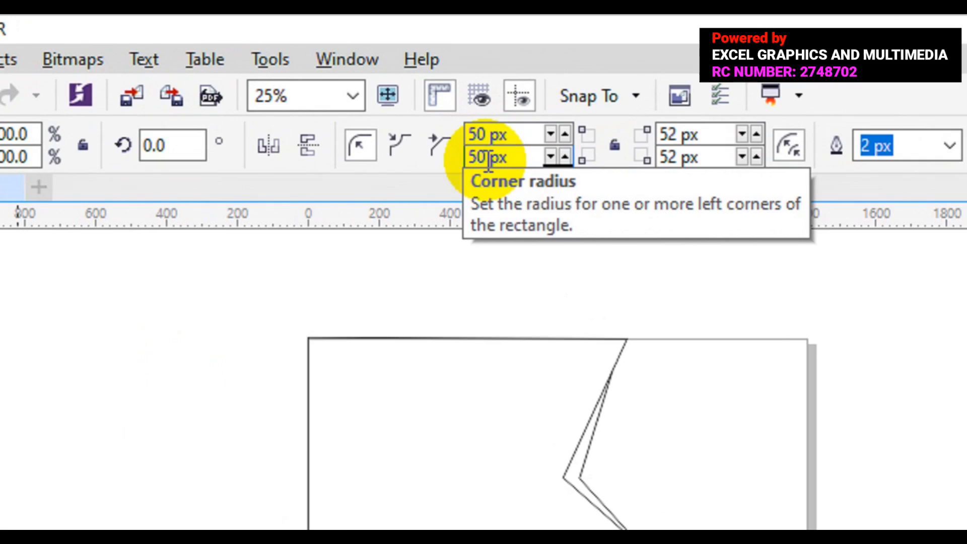
click(678, 137)
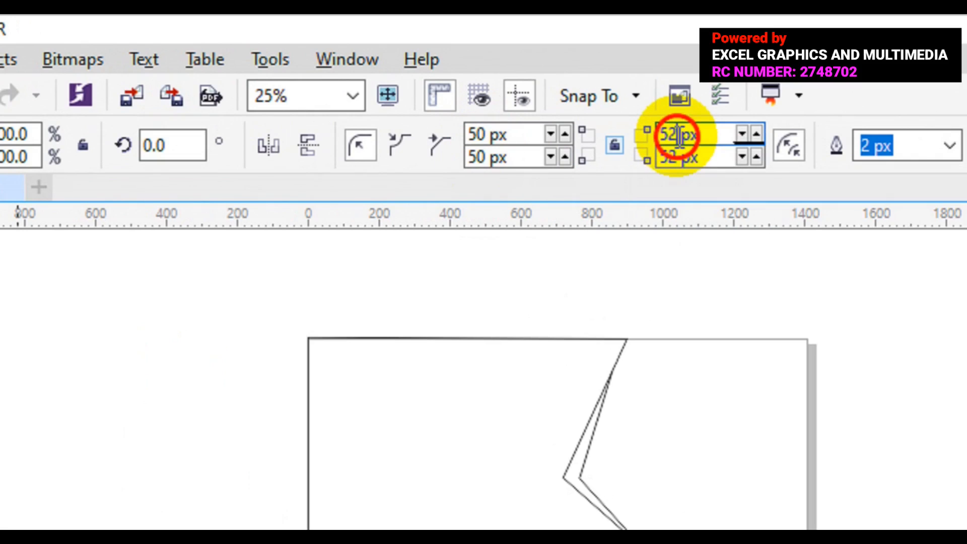
key(BackSpace)
text(0)
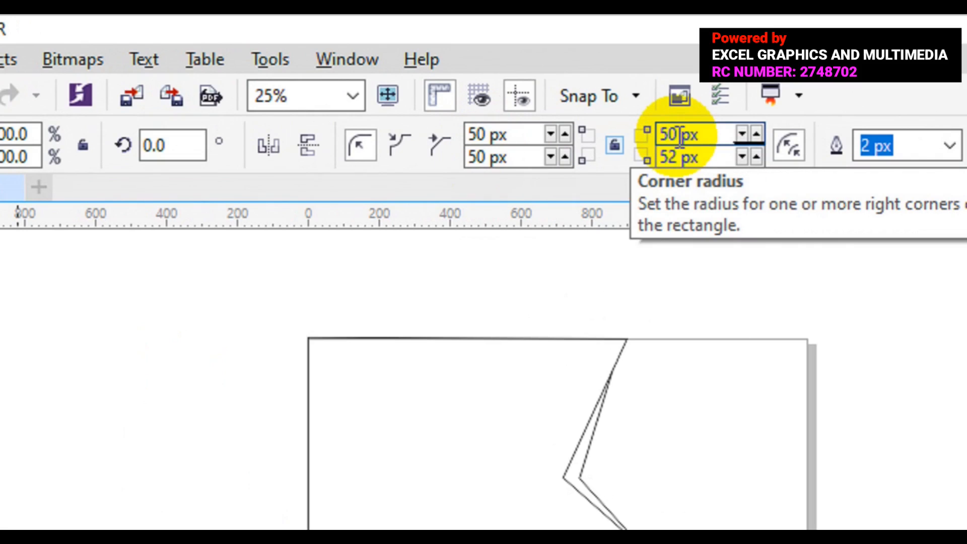
click(679, 157)
key(BackSpace)
text(0)
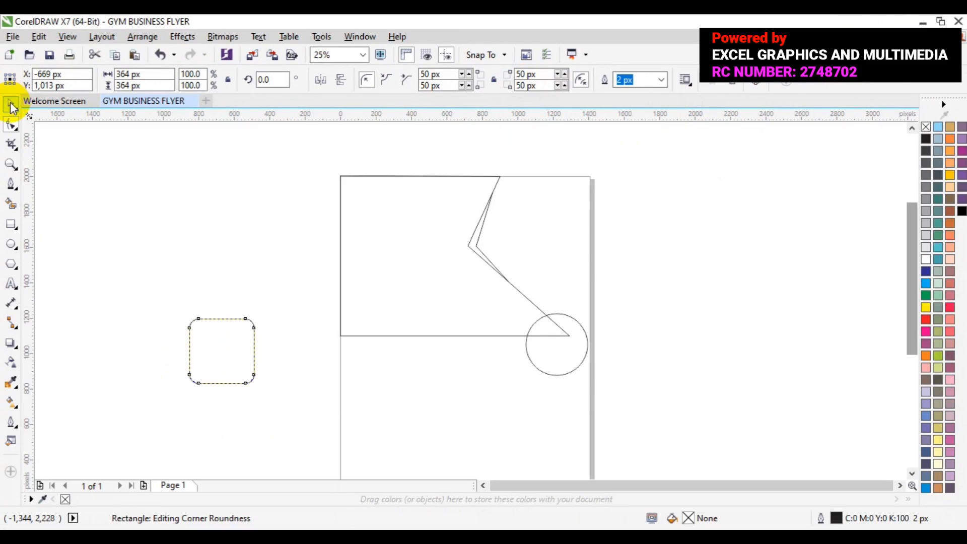
Rotate the rounded square beside the page by 45 degrees so it stands as a diamond.
click(11, 103)
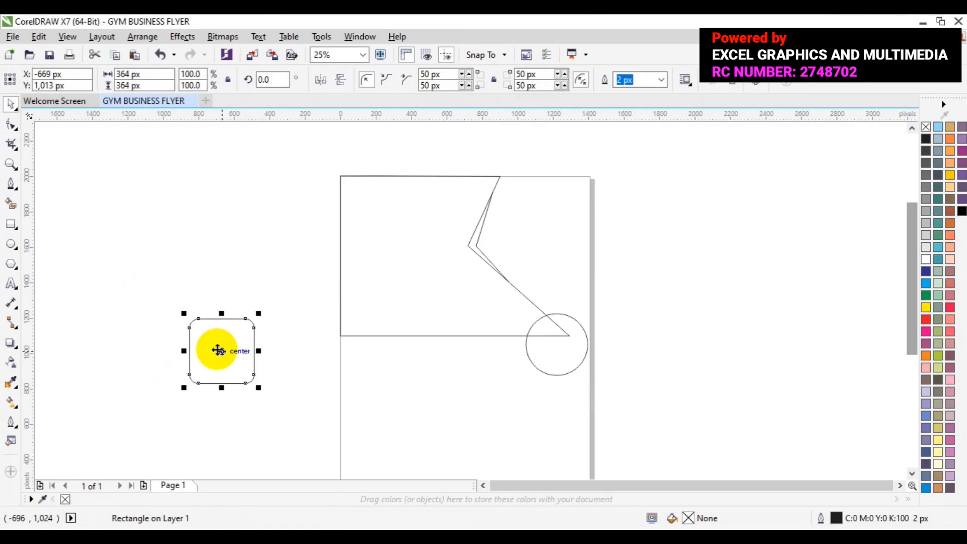
click(222, 351)
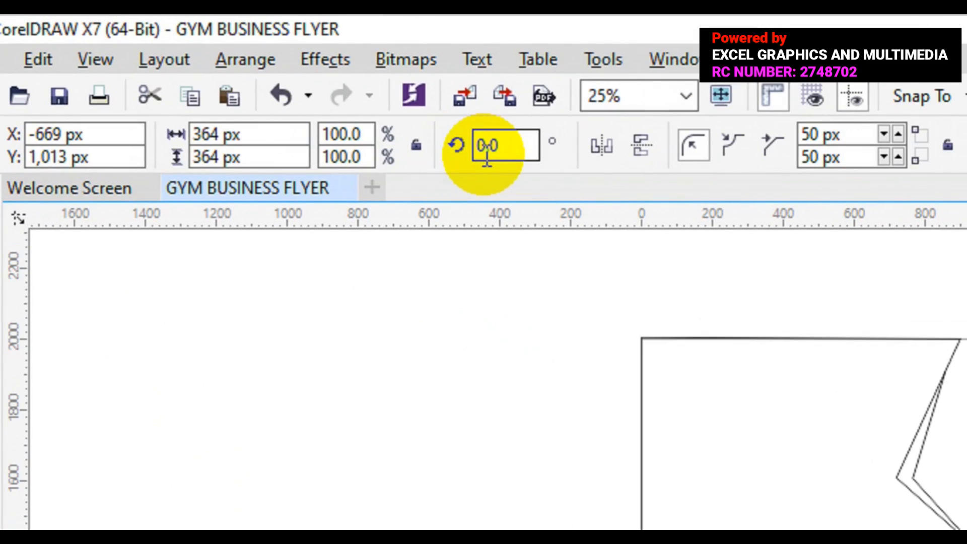
click(486, 154)
key(BackSpace)
text(45)
key(Return)
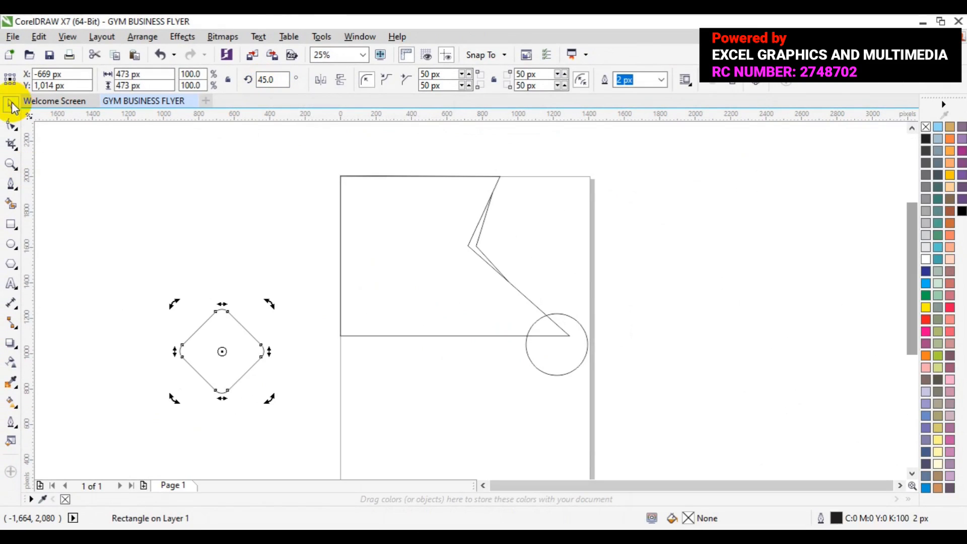
Move the diamond onto the page so it touches the left page edge and is centred on the large shape's bottom edge.
click(325, 325)
click(234, 353)
drag(234, 352, 390, 344)
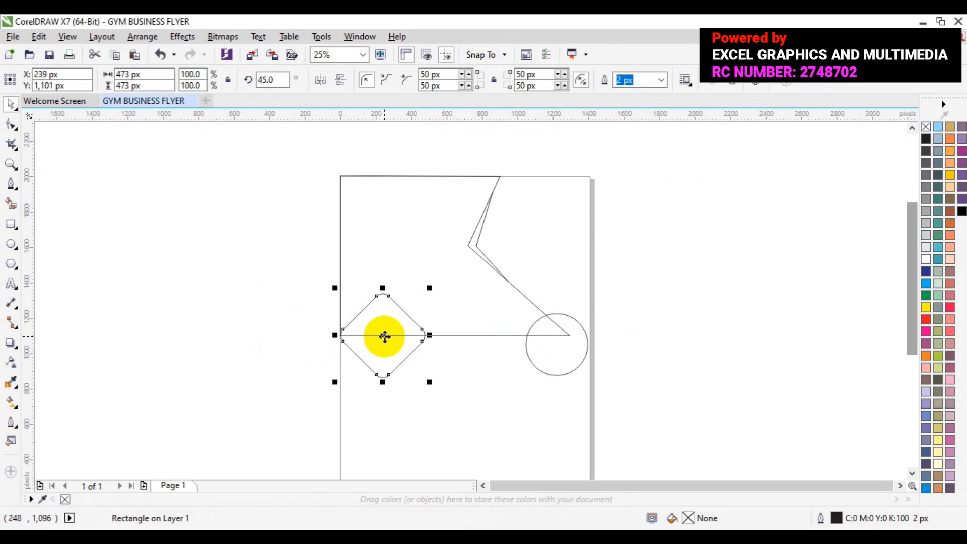
Place two evenly spaced, overlapping copies of the diamond to its right and shrink the last copy from its centre to about 389 px.
click(384, 336)
drag(384, 336, 431, 337)
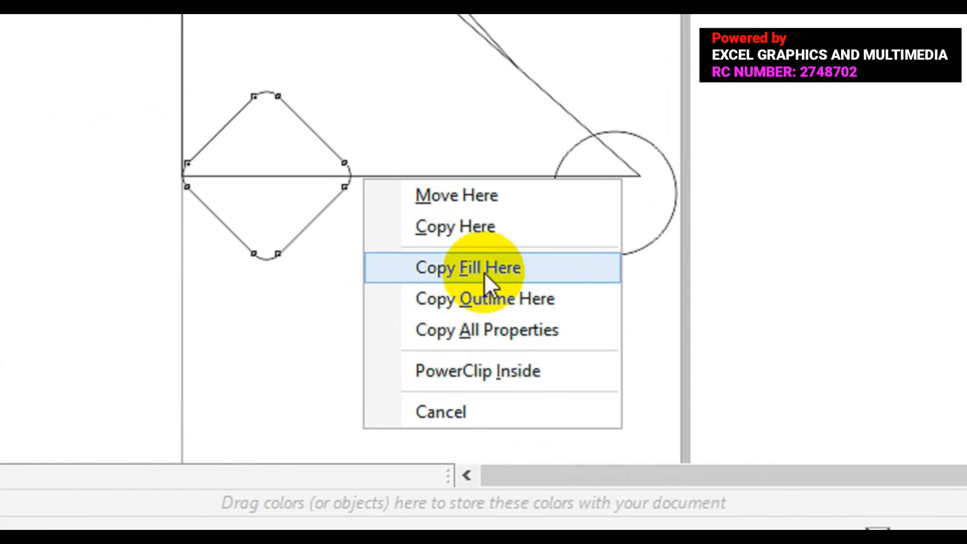
click(483, 229)
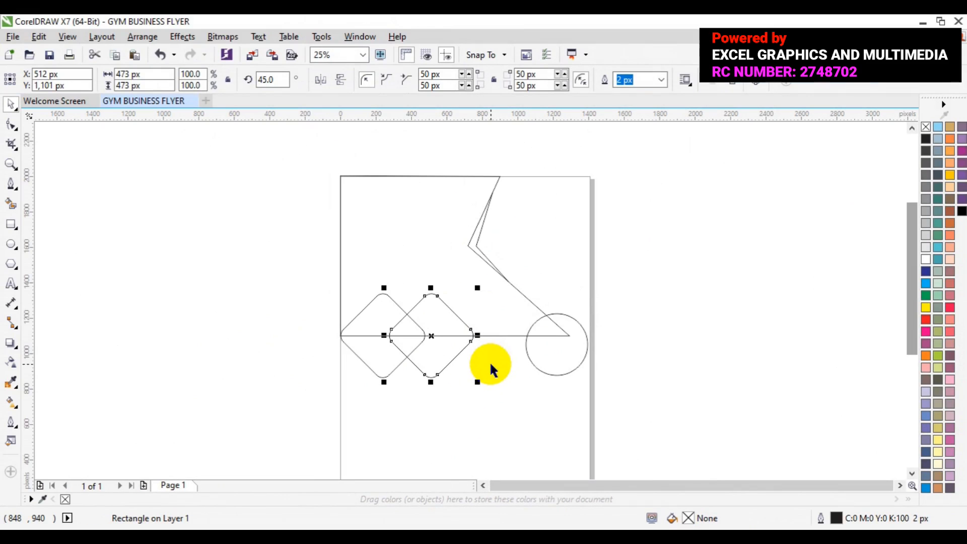
key(ctrl+r)
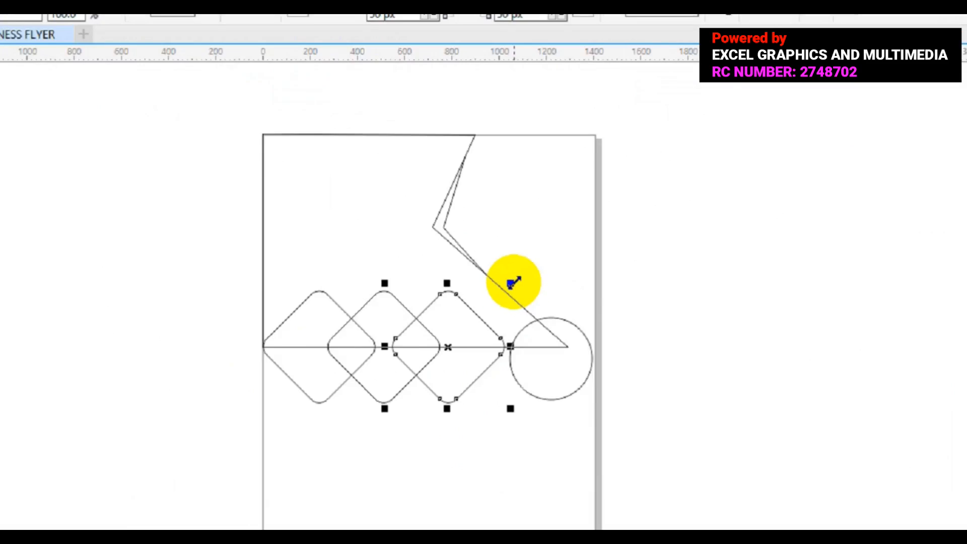
drag(483, 273, 468, 285)
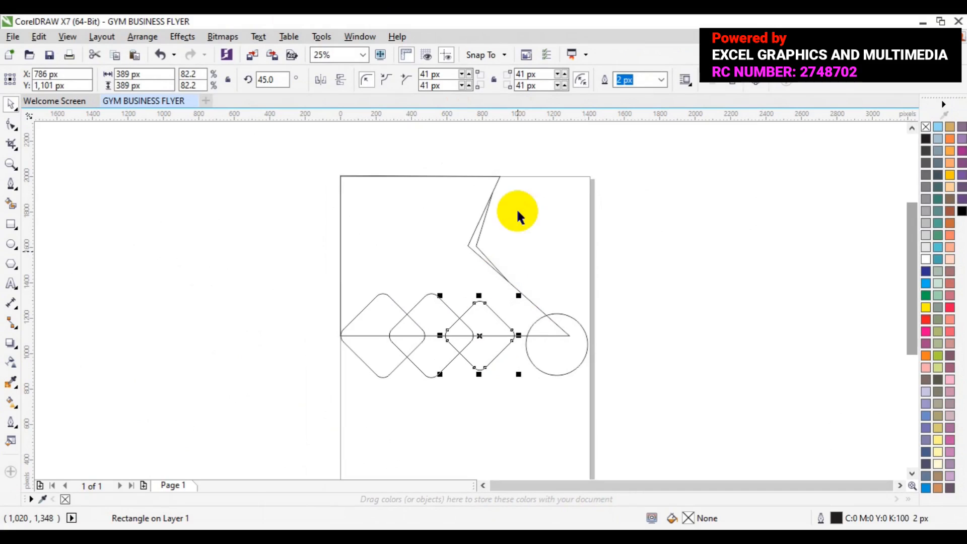
Draw a diagonal pen line across the page's lower-left corner, meeting the bottom edge at about 528 px.
drag(909, 304, 908, 352)
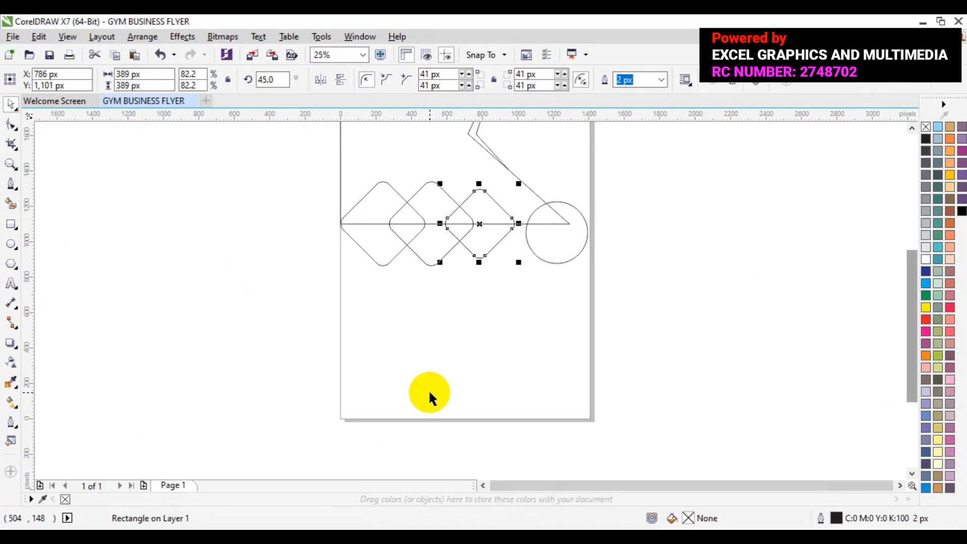
click(12, 183)
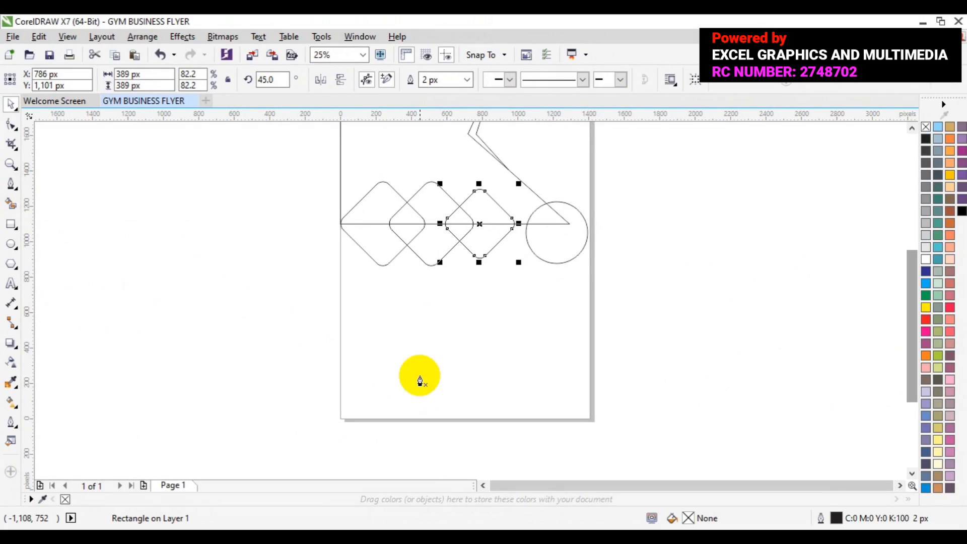
click(341, 345)
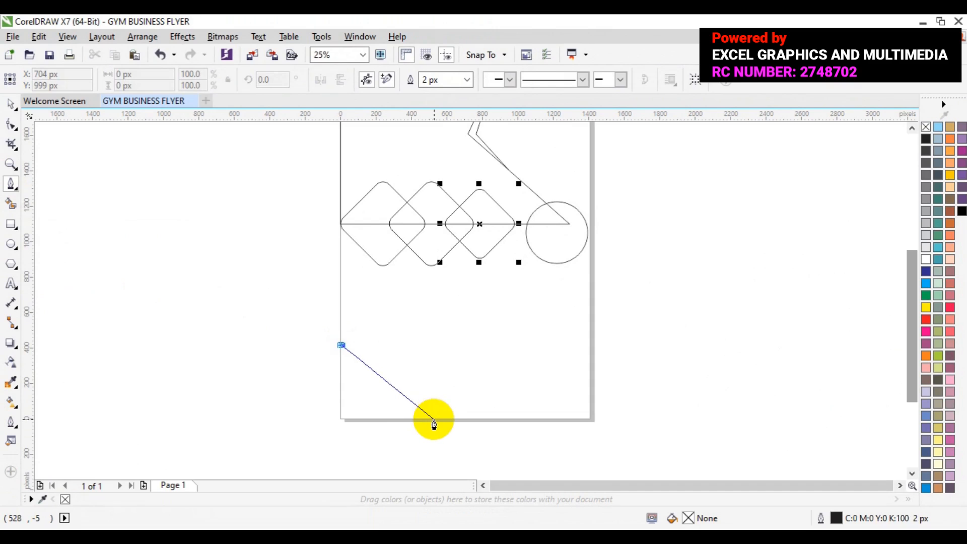
click(433, 419)
key(Escape)
click(455, 449)
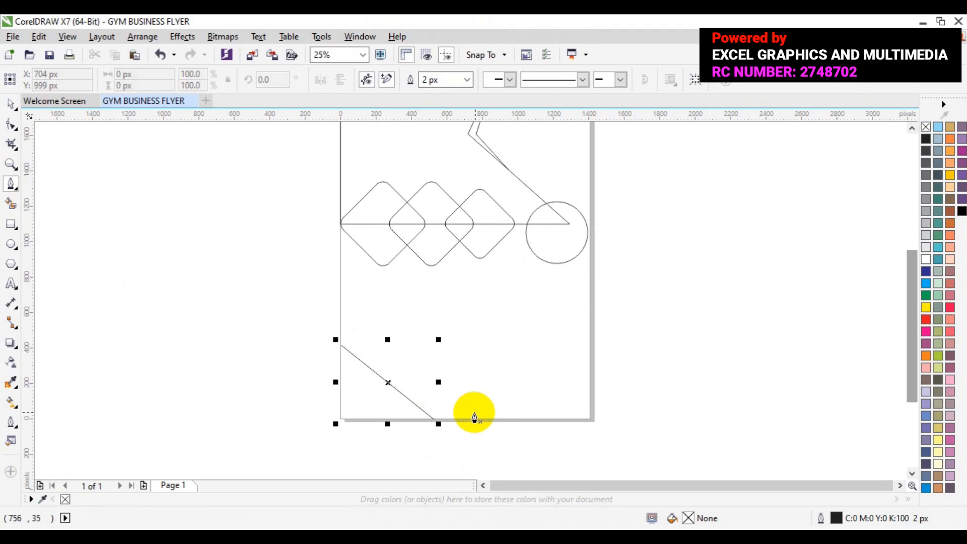
Draw a second pen line, about 454 px wide and 167 px high, from the page's bottom edge up to the first diagonal's middle.
click(476, 419)
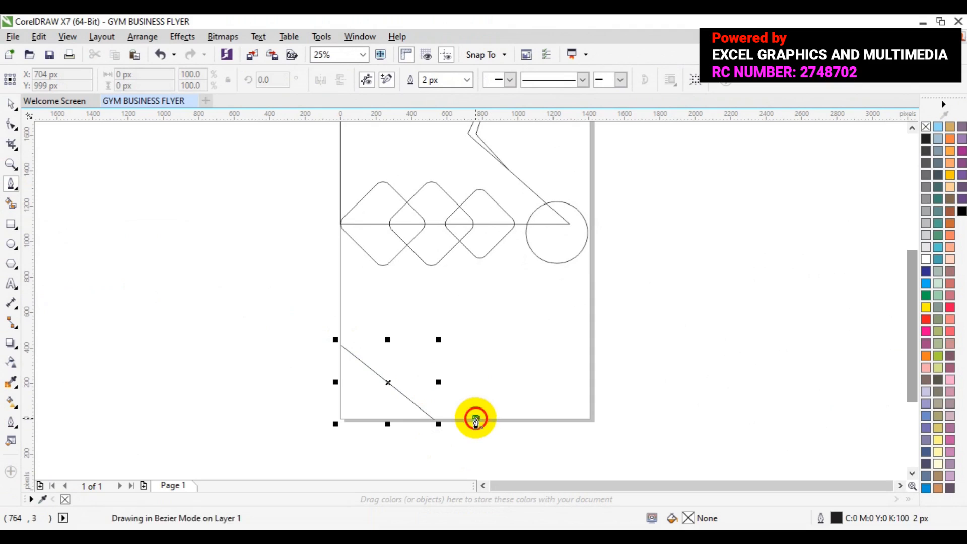
click(395, 388)
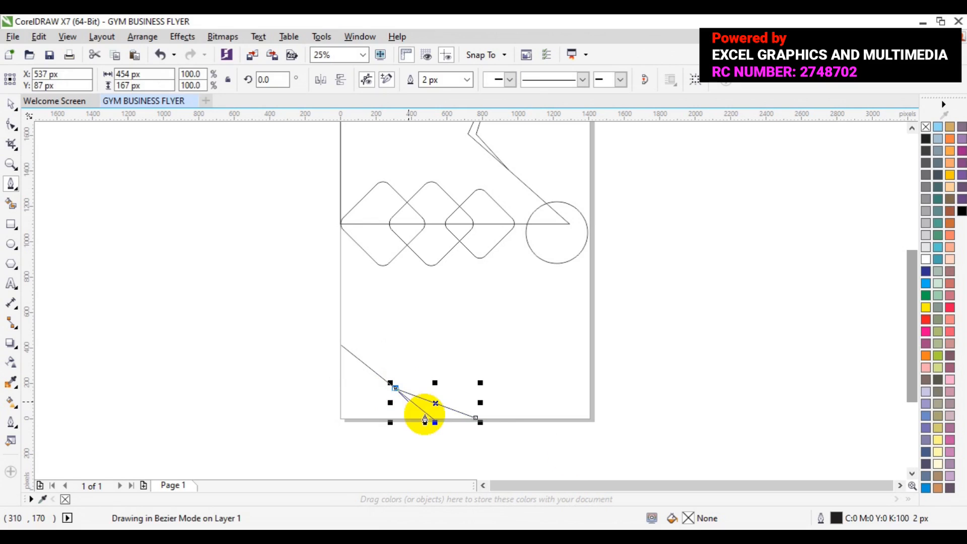
double_click(424, 419)
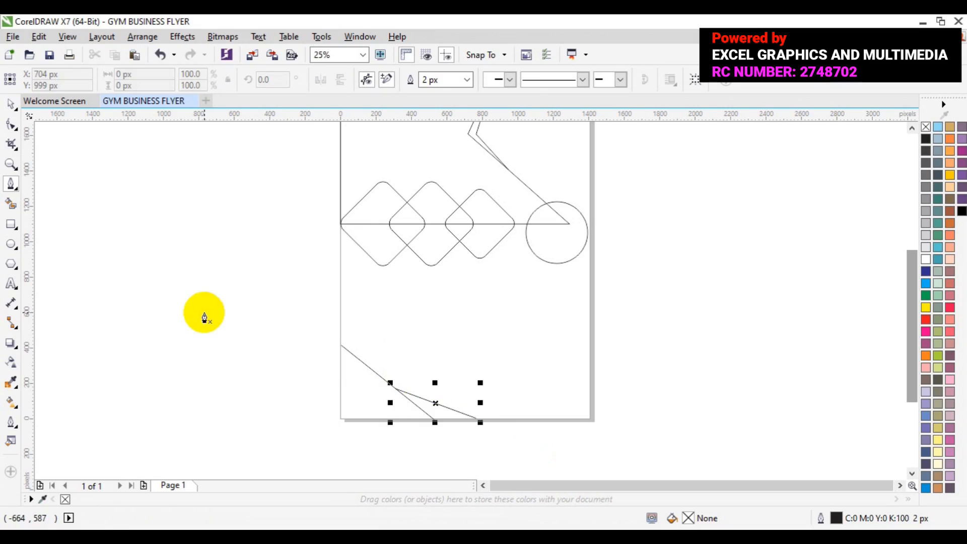
click(11, 104)
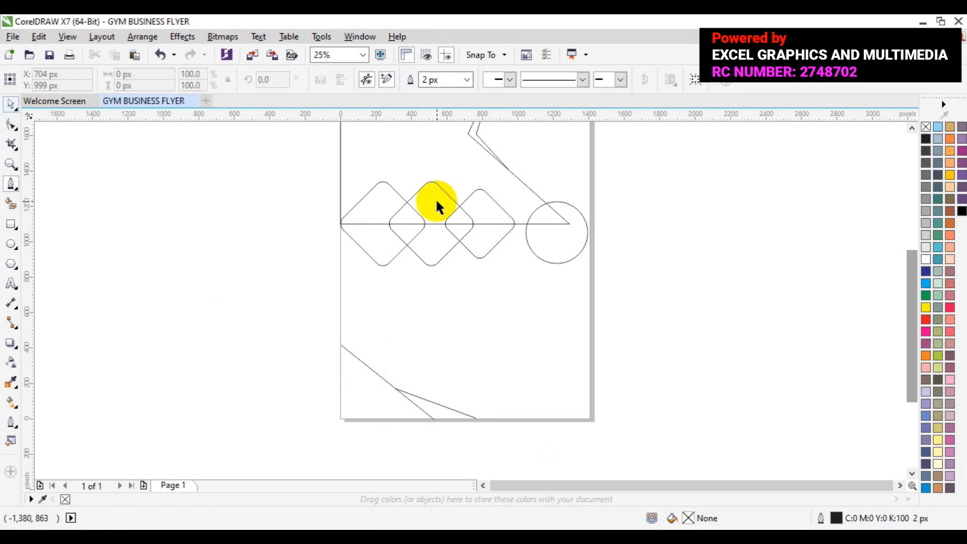
Add a page-sized rectangle of 1,409 x 1,999 px that frames the whole page.
click(910, 130)
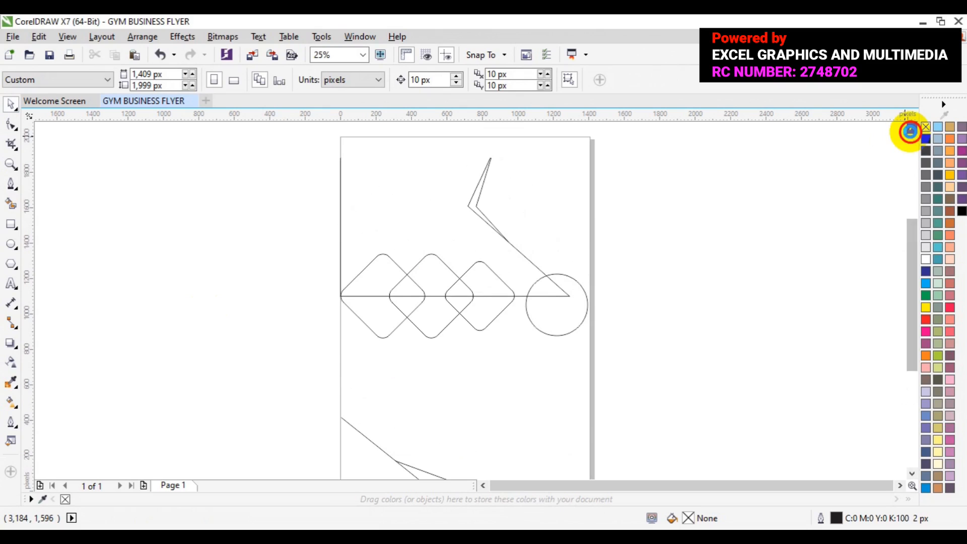
mouse_move(914, 247)
mouse_down()
mouse_move(914, 261)
mouse_move(913, 252)
mouse_up()
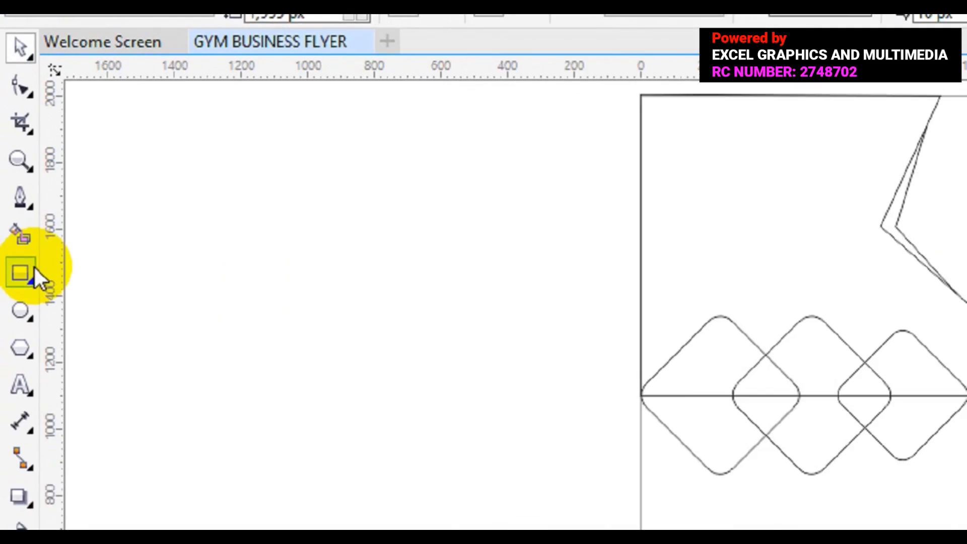
double_click(22, 280)
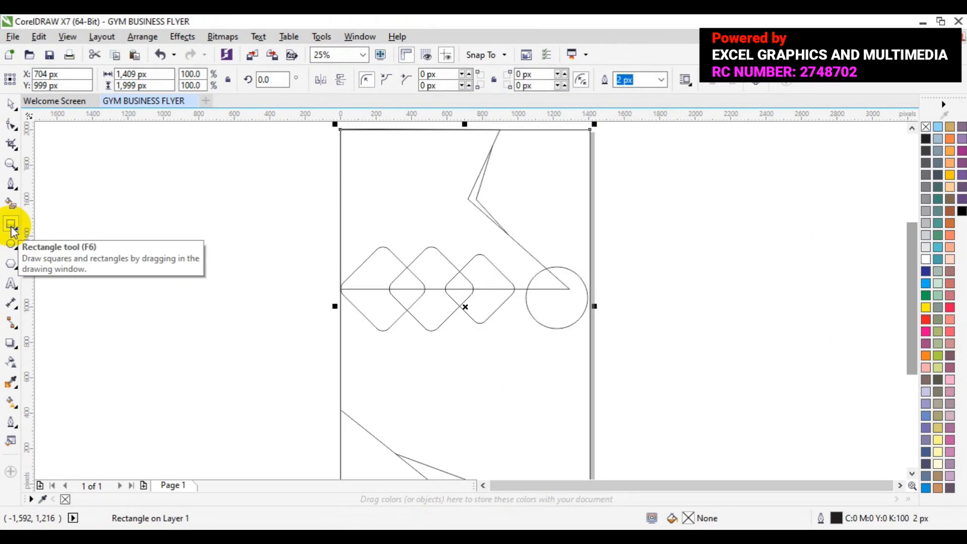
Shift the circle right to about X 1,241 px so it touches the right page edge, and deselect it.
click(540, 319)
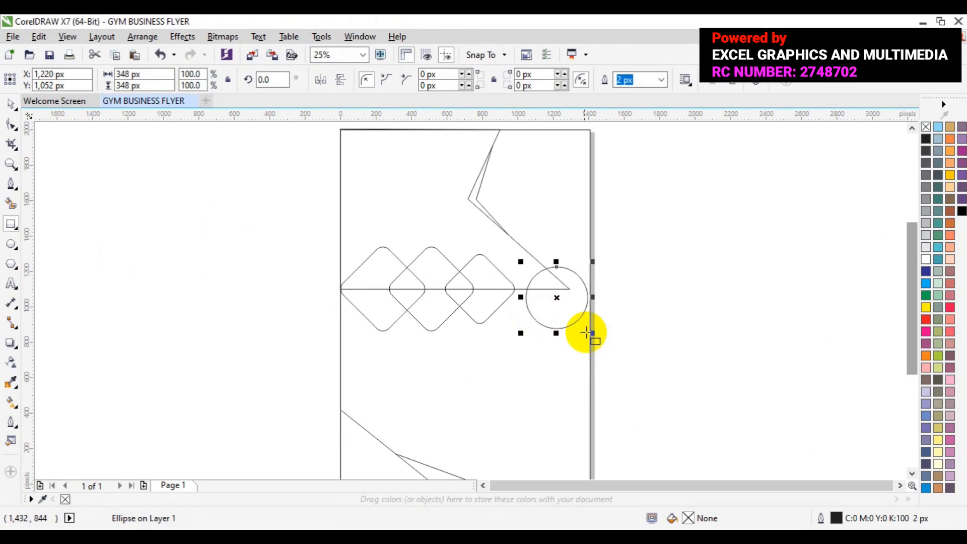
drag(555, 297, 556, 298)
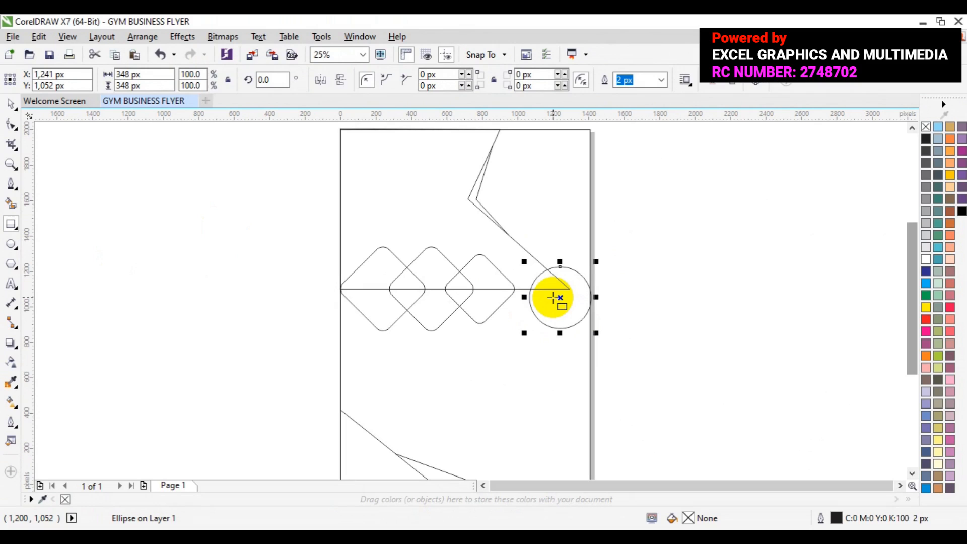
click(11, 103)
click(217, 241)
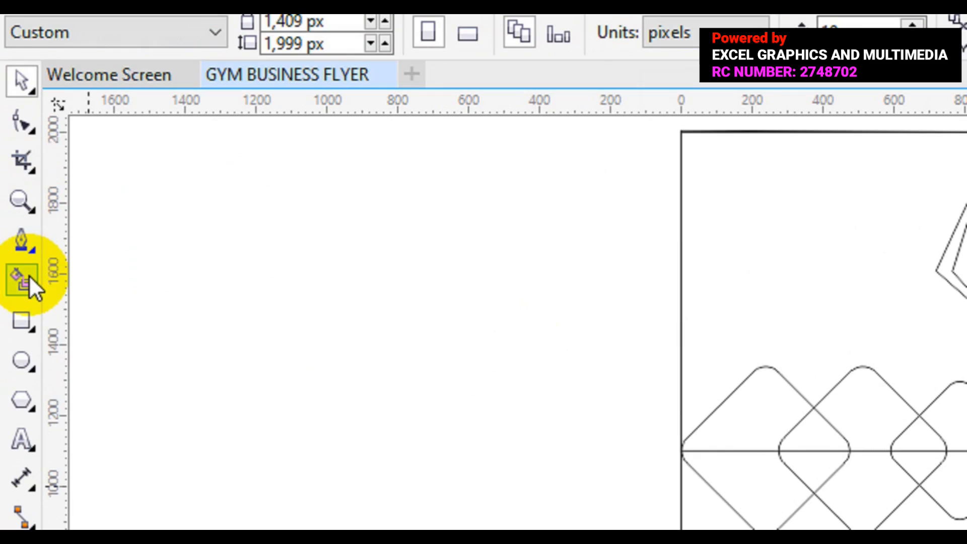
Smart Fill the narrow sliver at the notch and all four sections of the leftmost diamond with black and no outline.
click(29, 276)
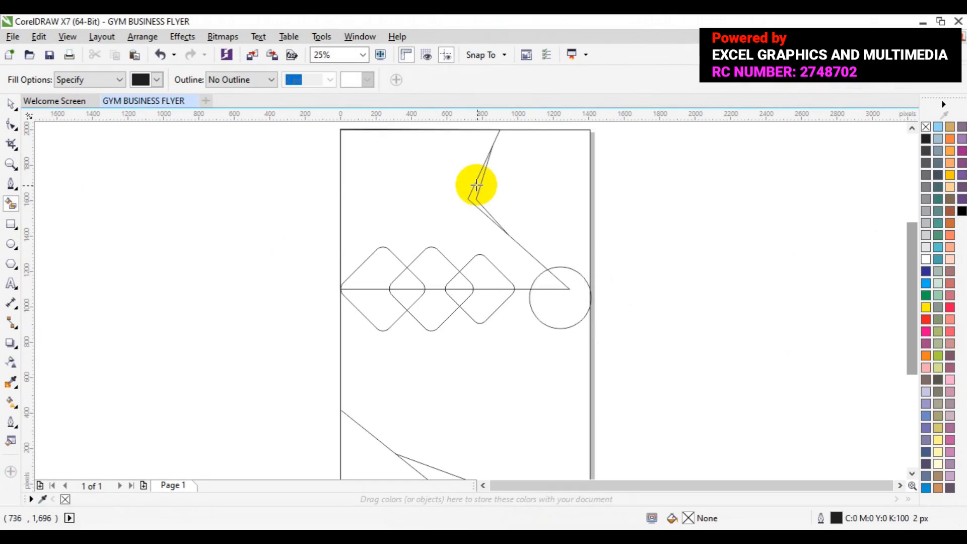
click(475, 186)
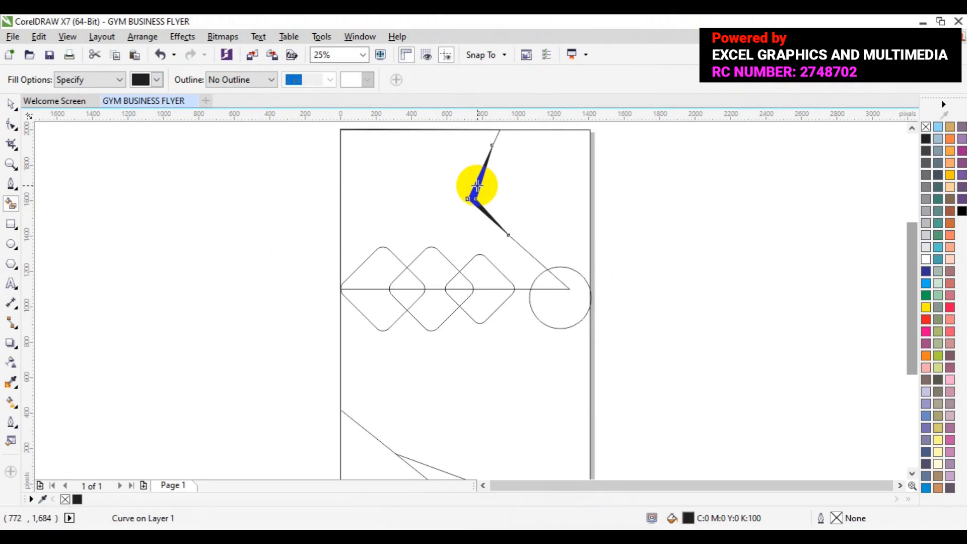
click(365, 274)
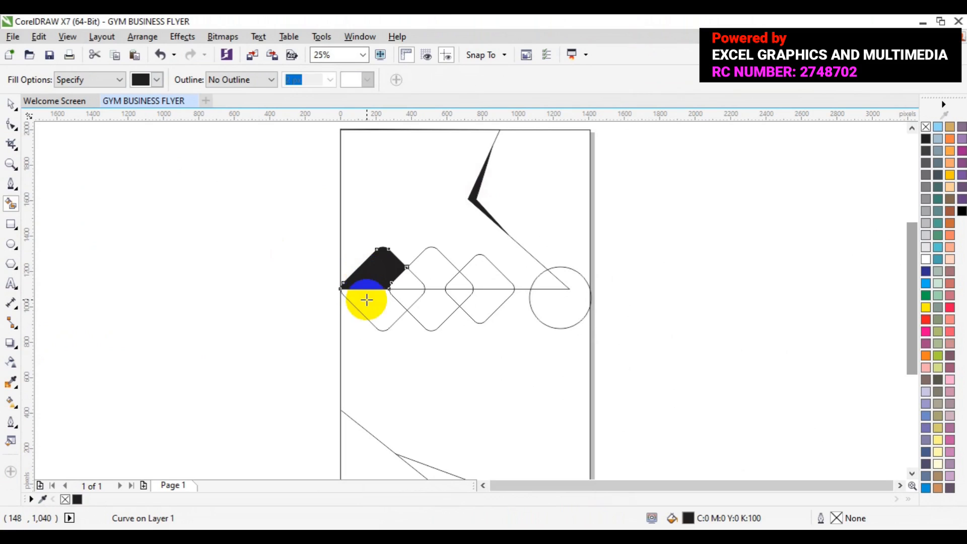
click(366, 300)
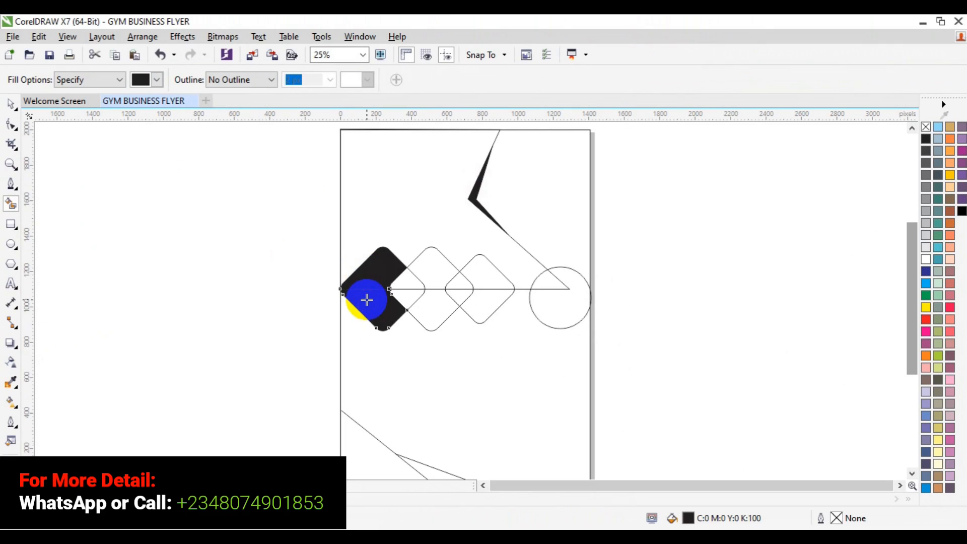
click(402, 283)
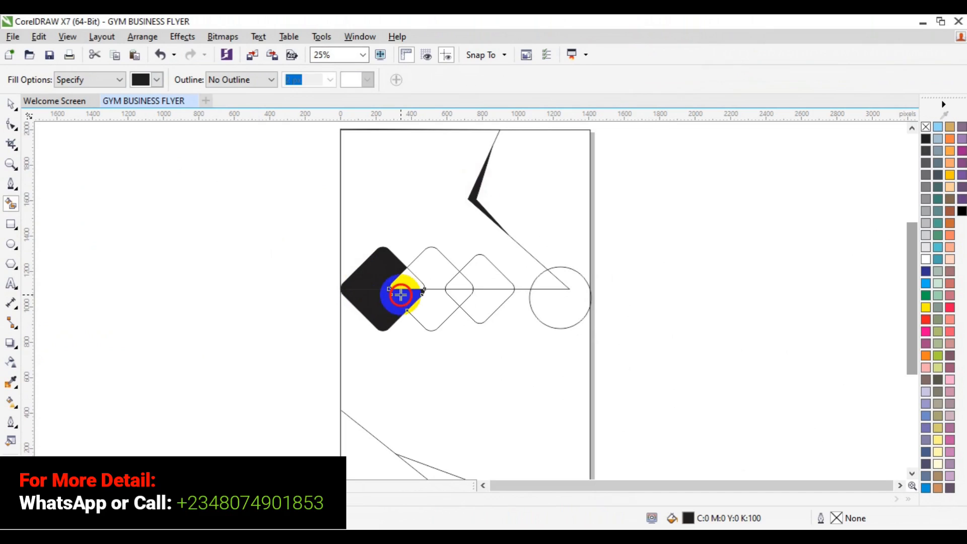
click(405, 280)
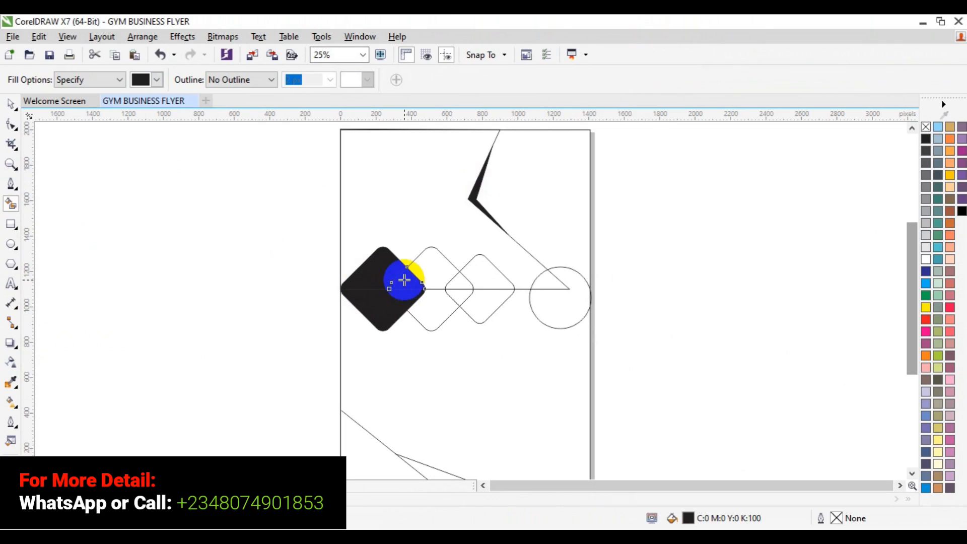
Smart Fill the remaining sections of the middle and rightmost diamonds with black and no outline.
click(434, 263)
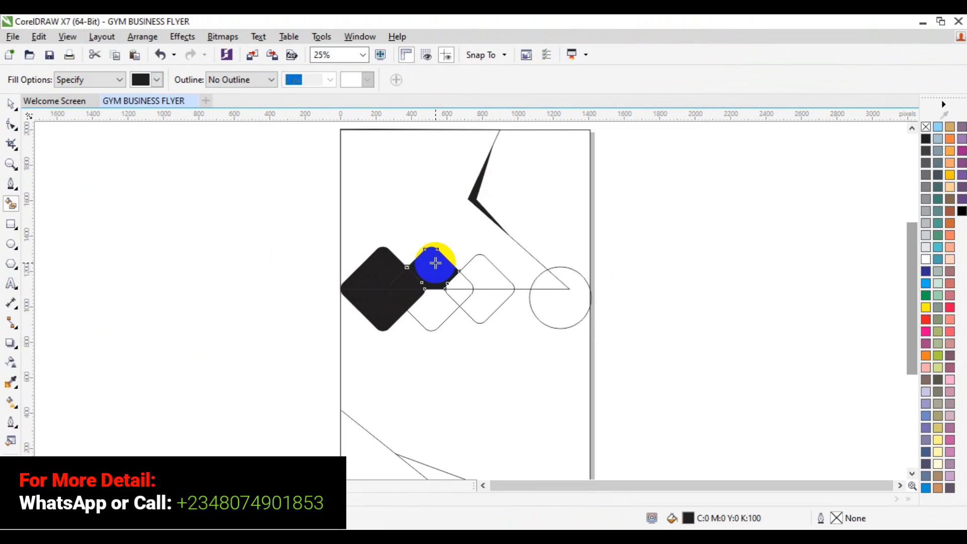
click(460, 283)
click(457, 292)
click(430, 315)
click(477, 312)
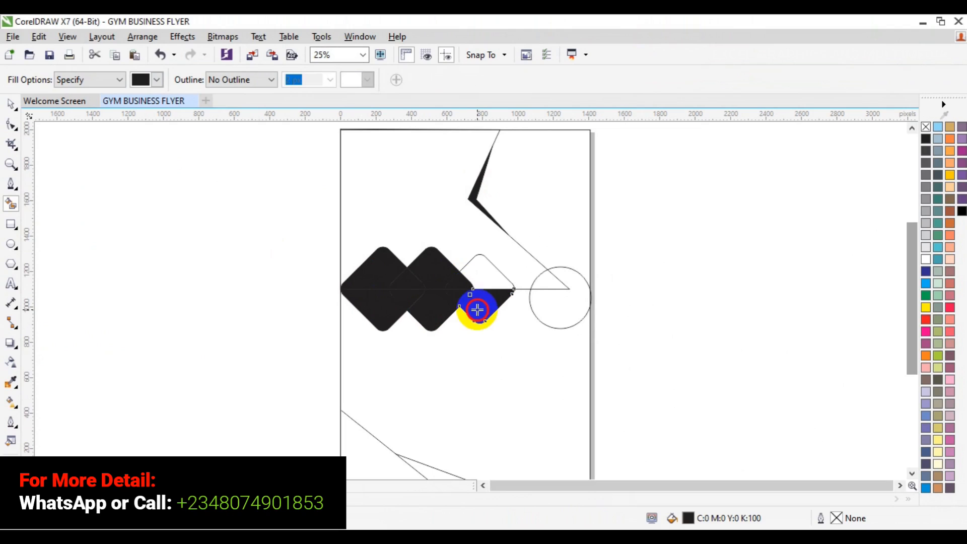
click(489, 279)
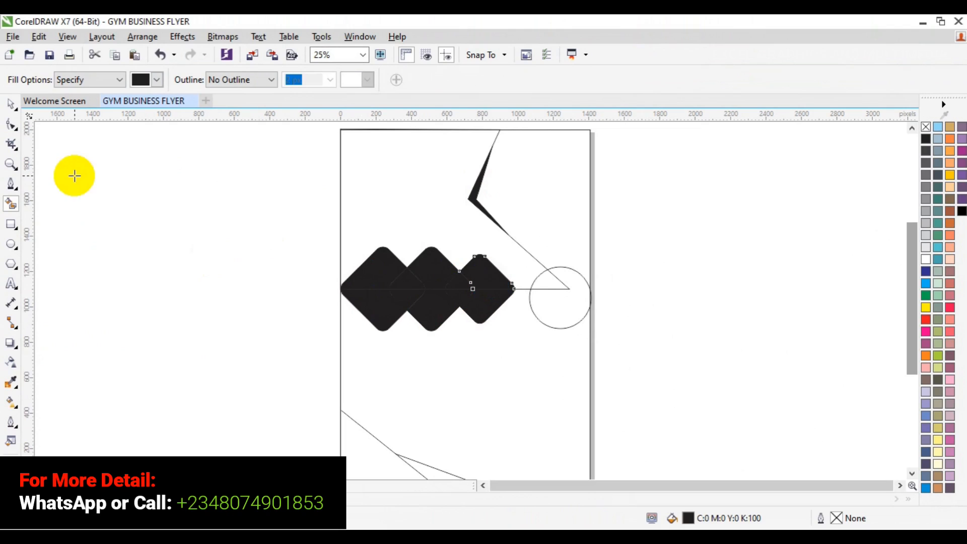
Weld the four sections of the leftmost diamond into one shape and fill it with cyan.
click(10, 106)
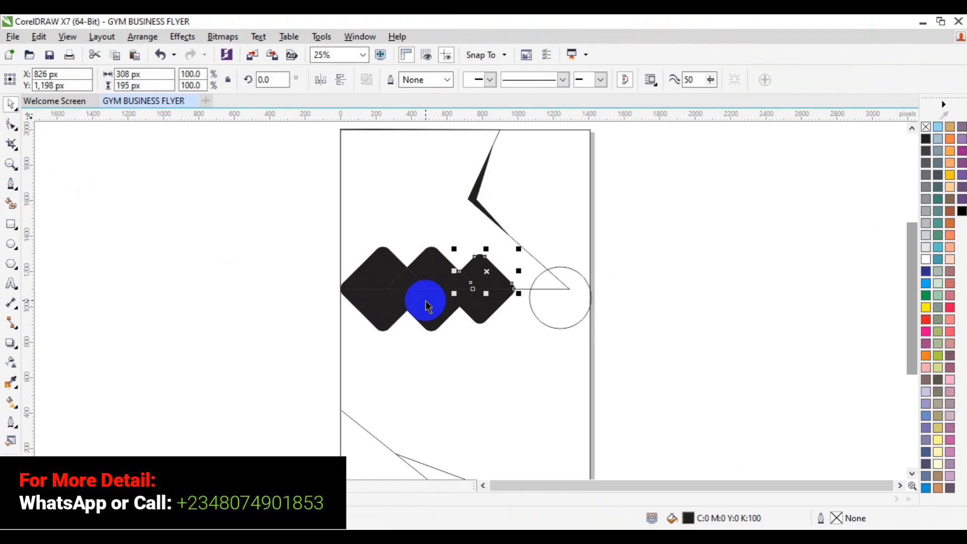
drag(409, 303, 405, 281)
shift+click(403, 277)
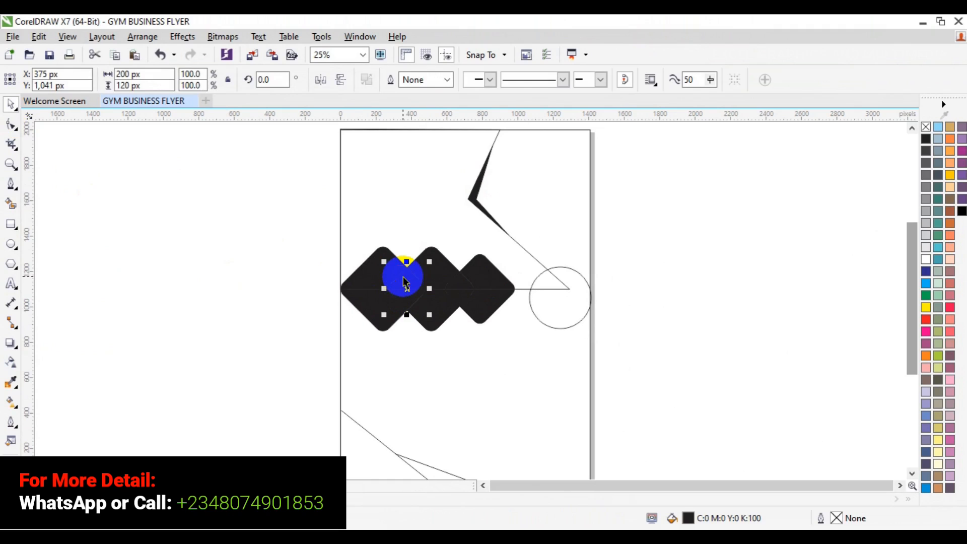
shift+click(374, 270)
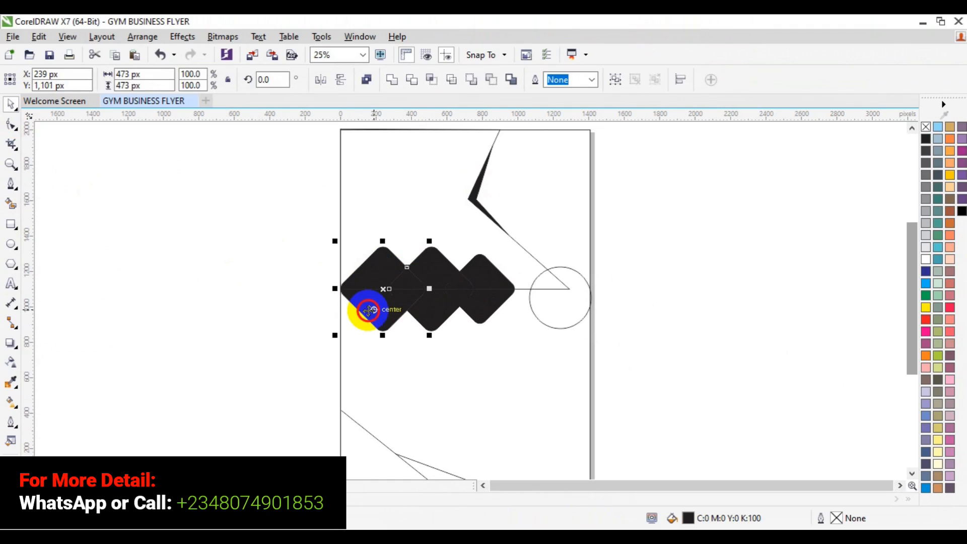
shift+click(369, 316)
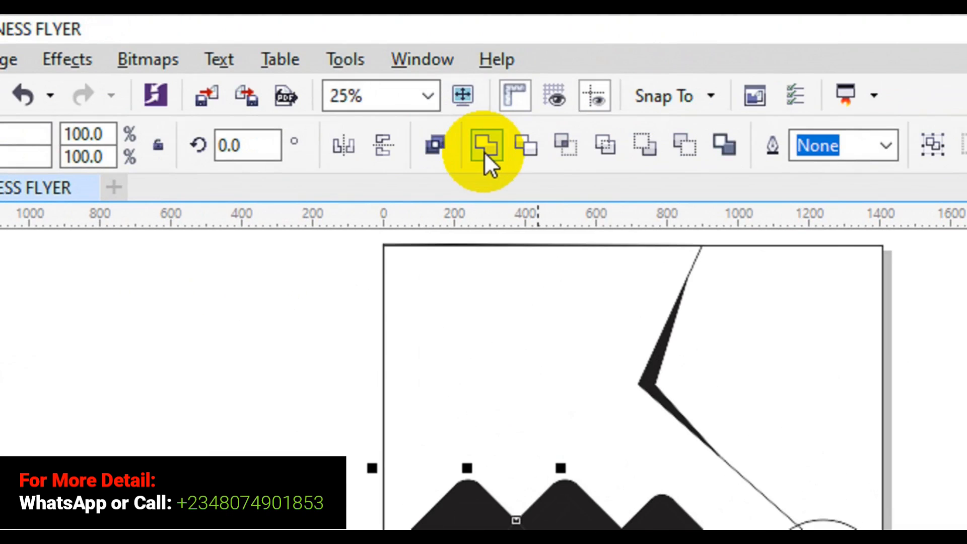
click(484, 146)
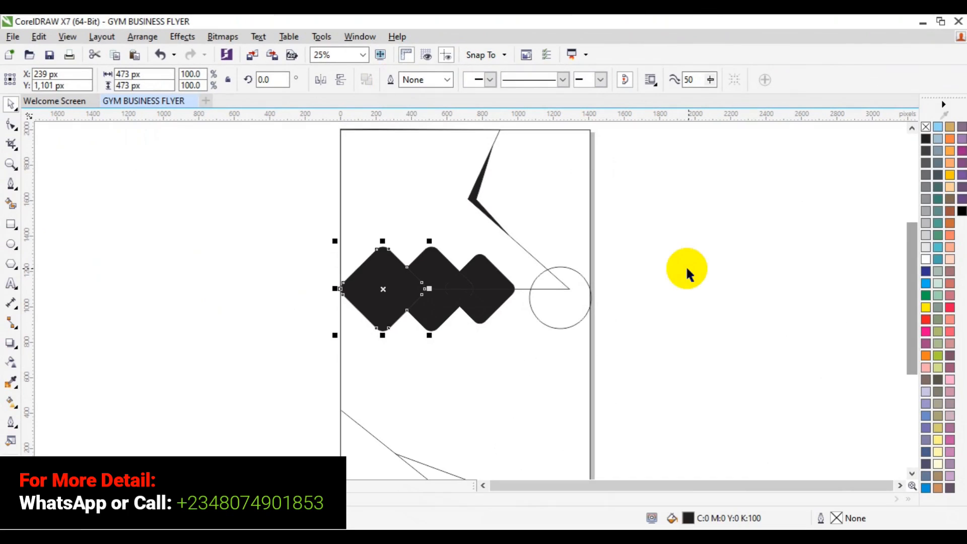
click(925, 284)
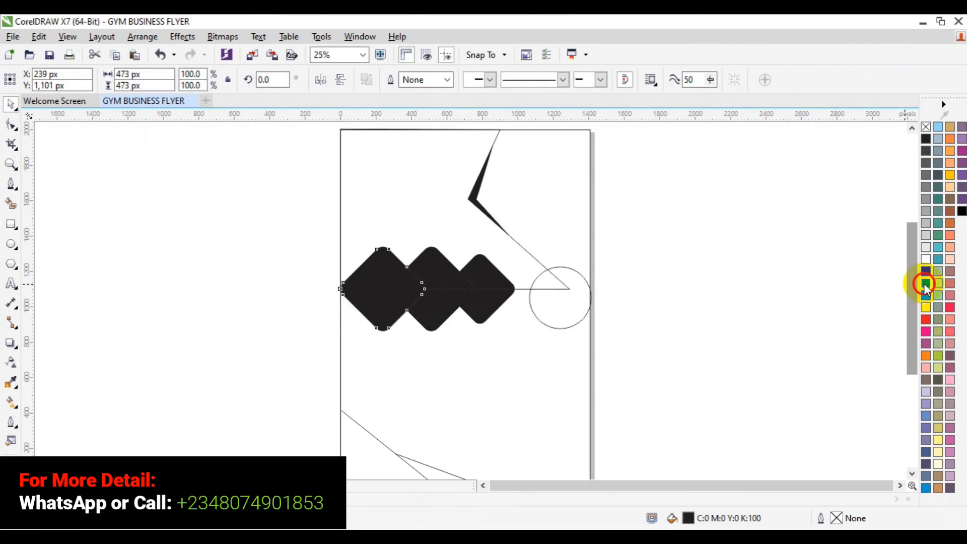
Weld the sections of the middle diamond into one shape and fill it with dark blue (C:100 M:100 Y:0 K:0).
click(429, 264)
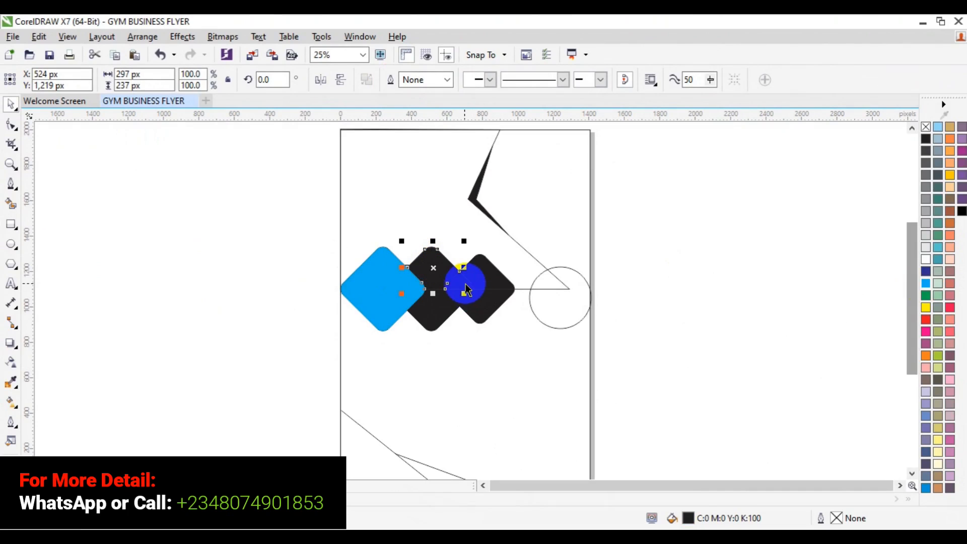
shift+click(464, 283)
drag(463, 284, 430, 324)
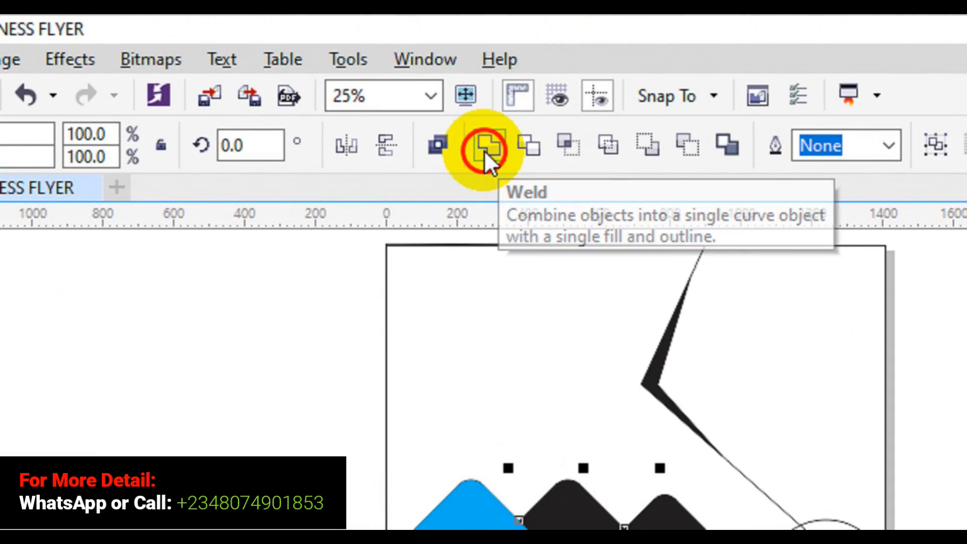
click(485, 150)
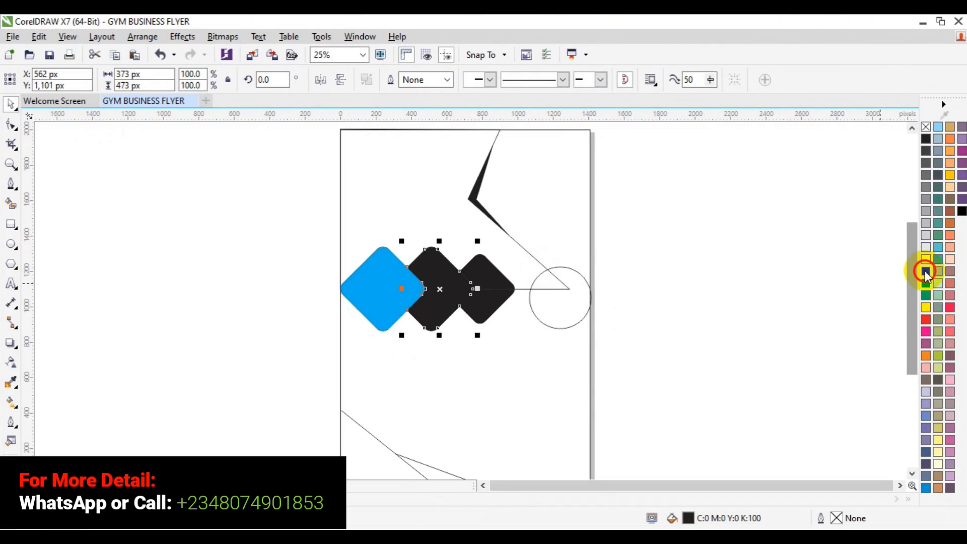
click(925, 271)
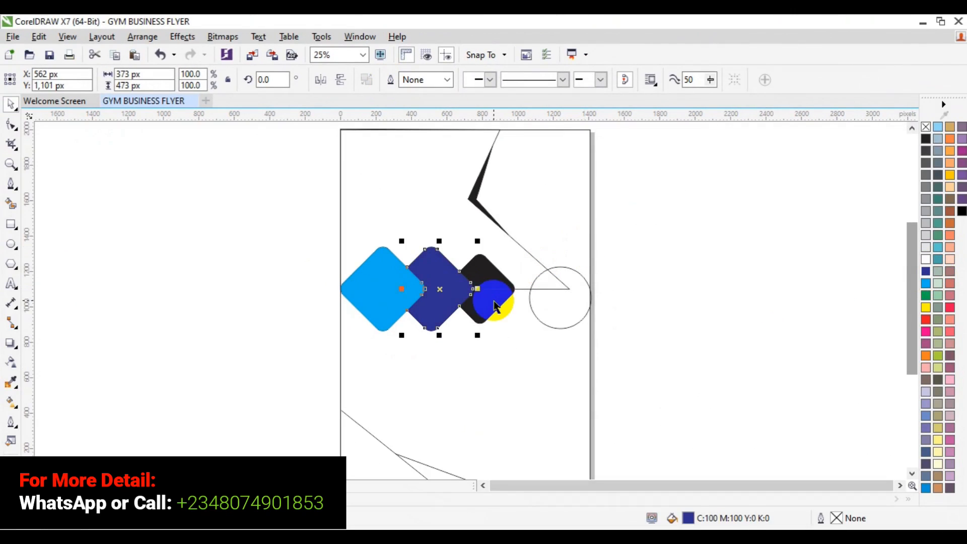
Weld the upper and lower sections of the rightmost diamond into one black shape and deselect it.
drag(495, 305, 496, 276)
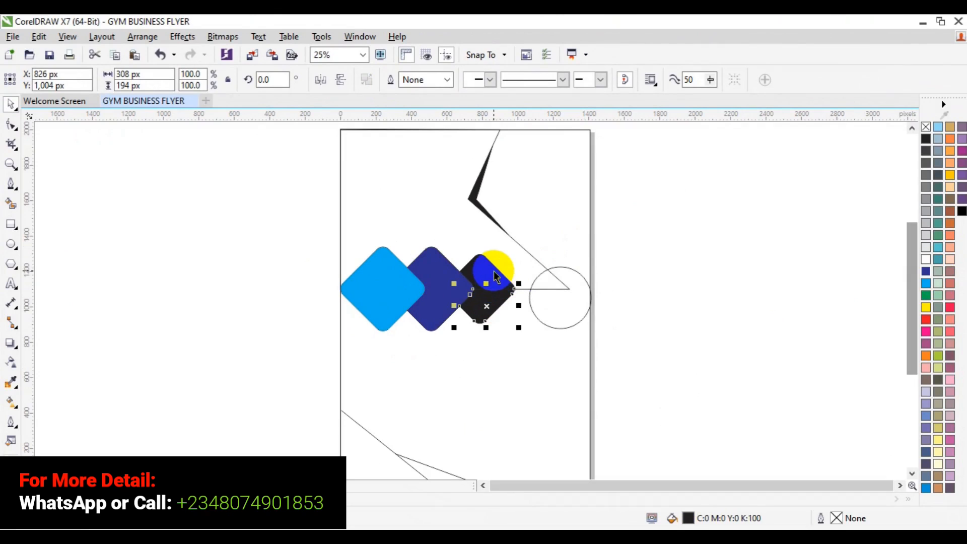
shift+click(494, 271)
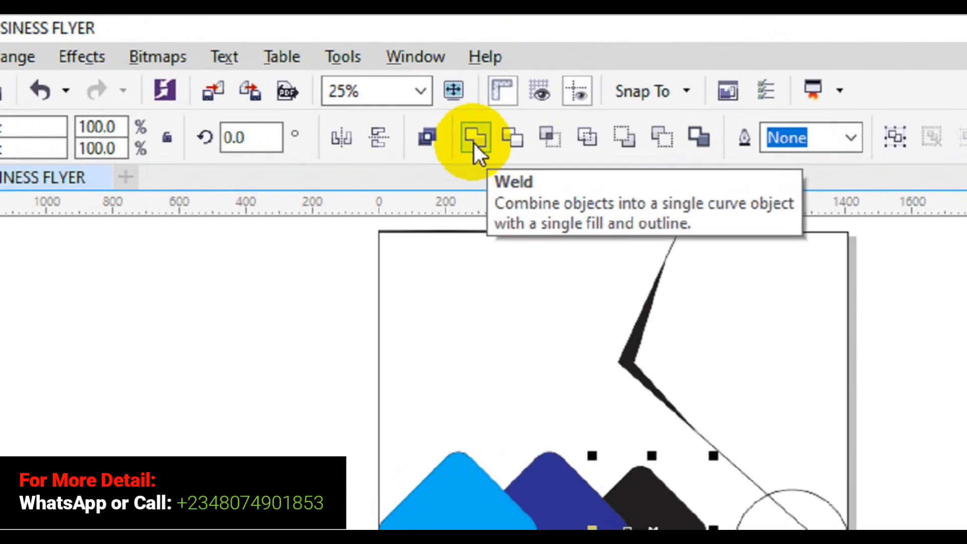
click(464, 135)
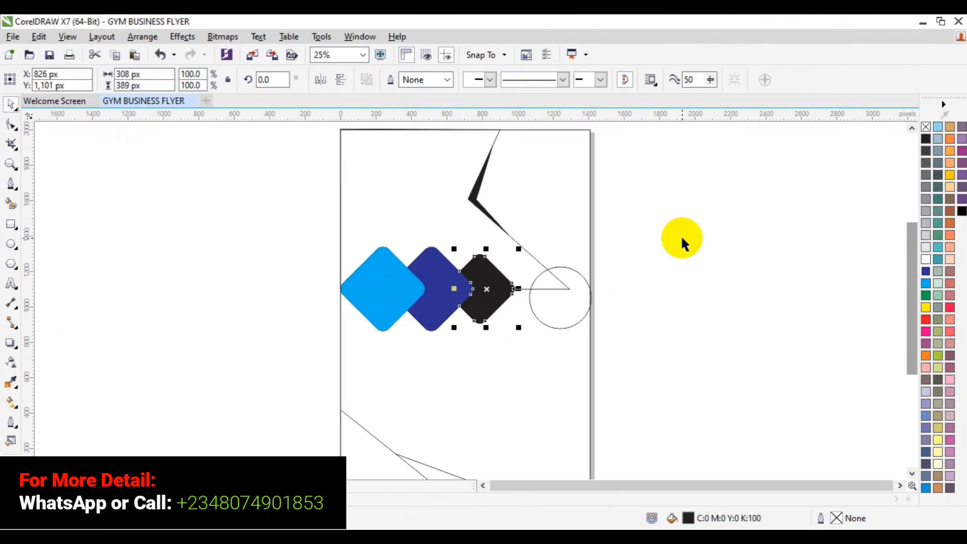
click(681, 234)
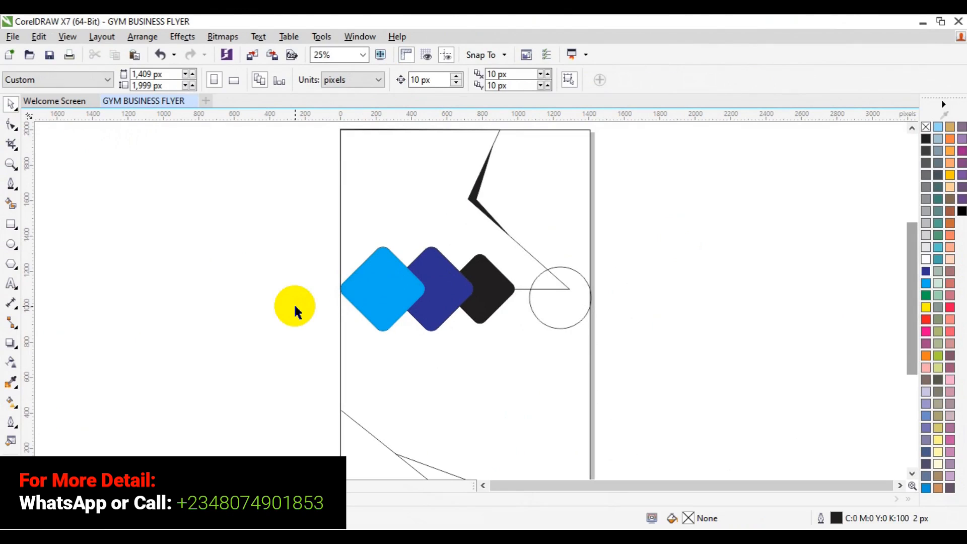
Smart Fill both sections of the circle with black and no outline, and weld them into one shape.
click(10, 204)
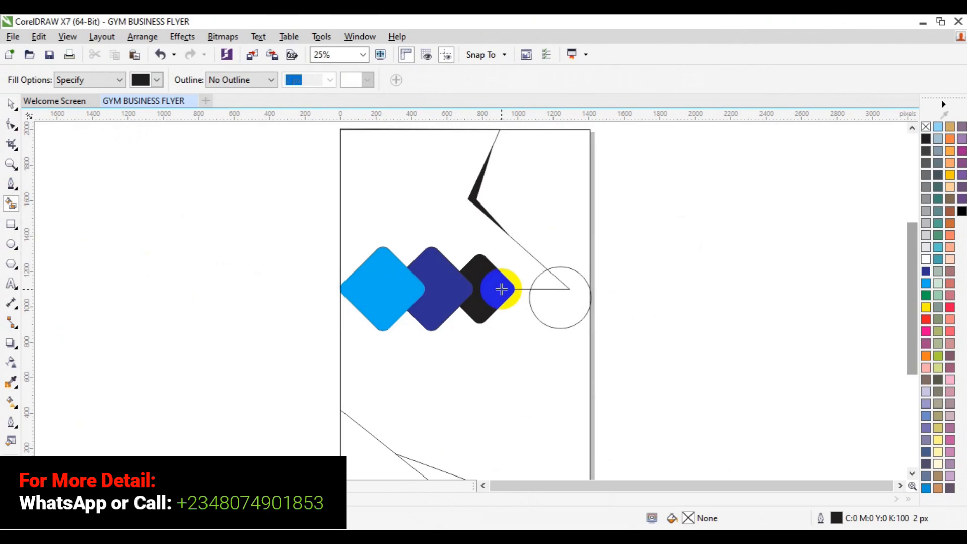
click(558, 302)
drag(558, 302, 550, 286)
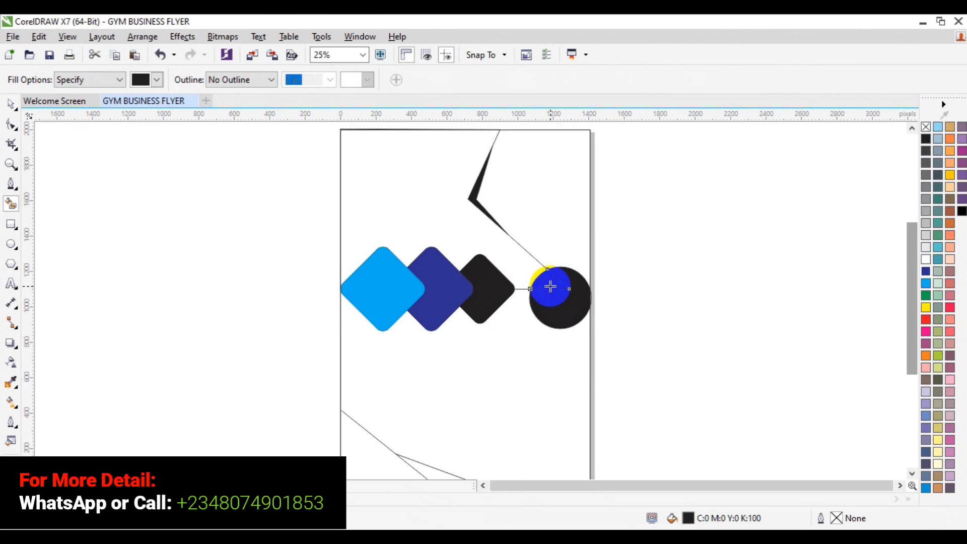
click(11, 103)
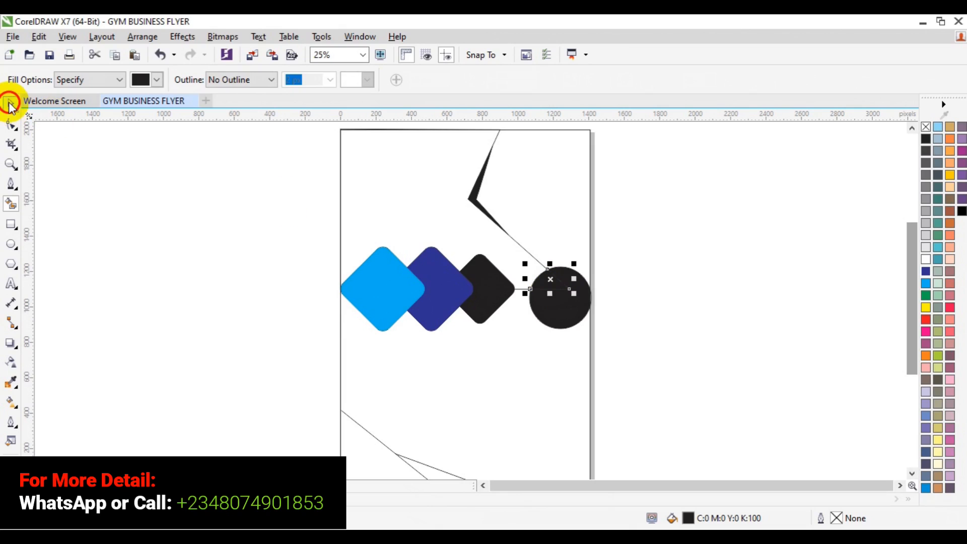
drag(544, 289, 576, 314)
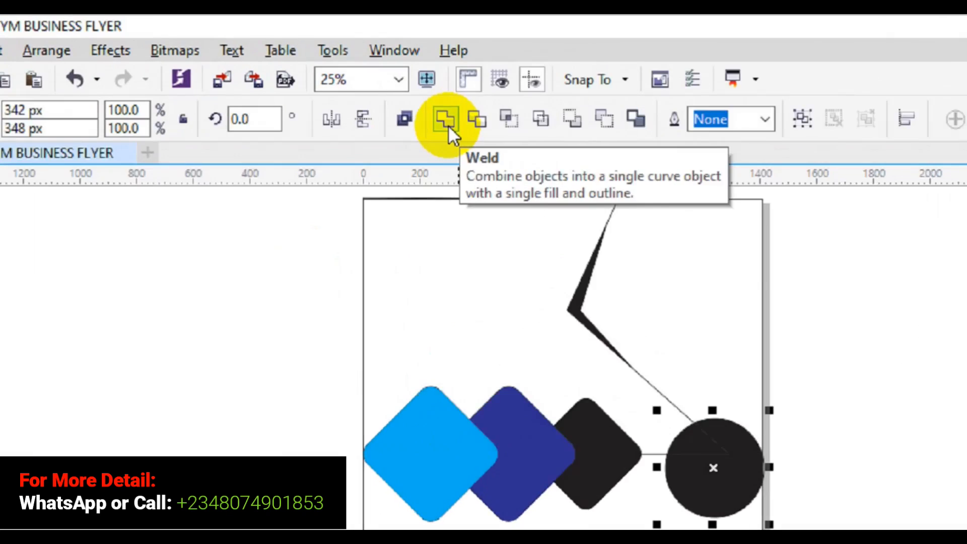
click(394, 84)
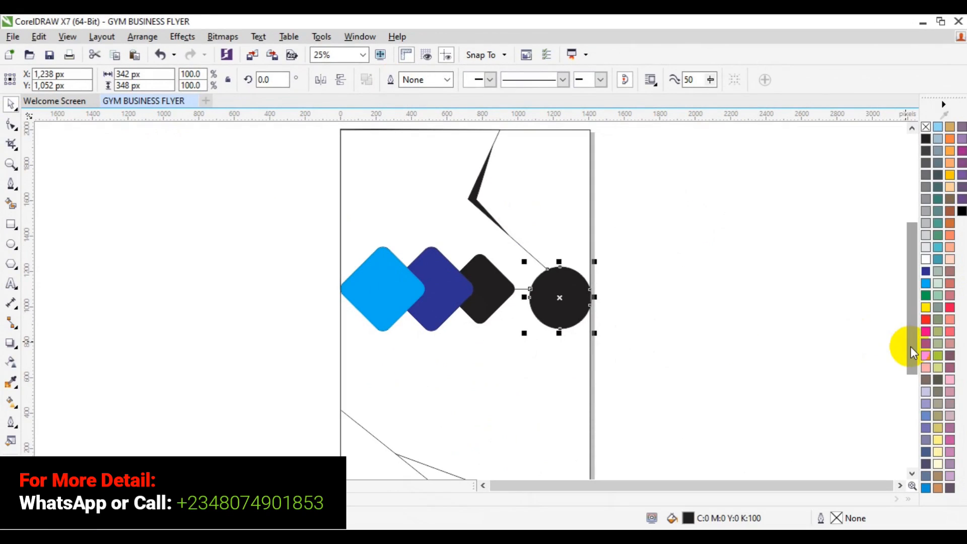
Try to Smart Fill the triangle in the page's lower-left corner with black, and undo the fill.
drag(910, 346, 911, 377)
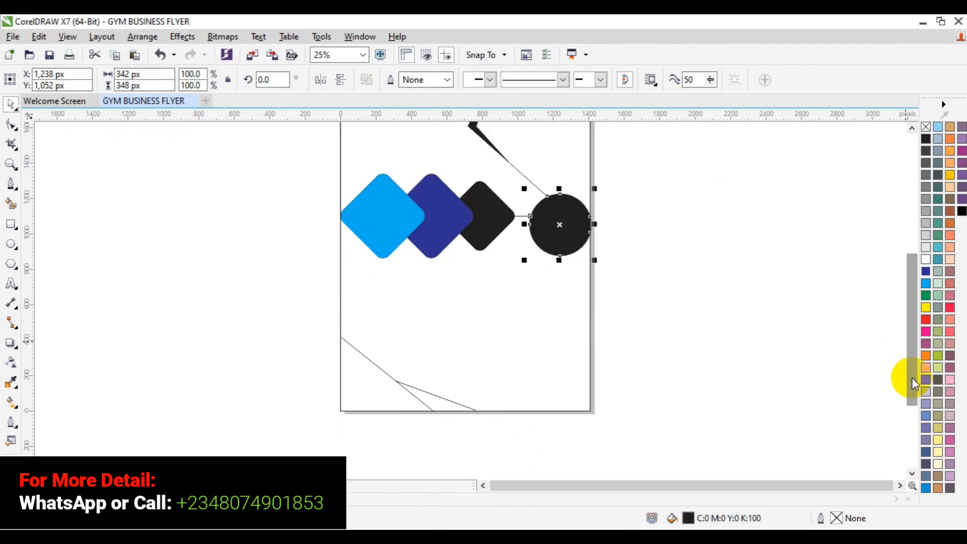
click(12, 204)
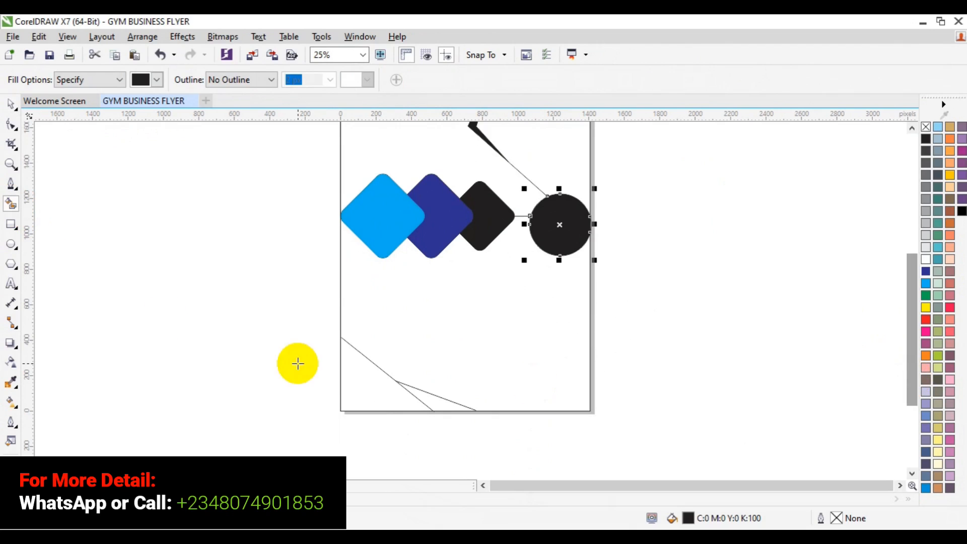
click(364, 387)
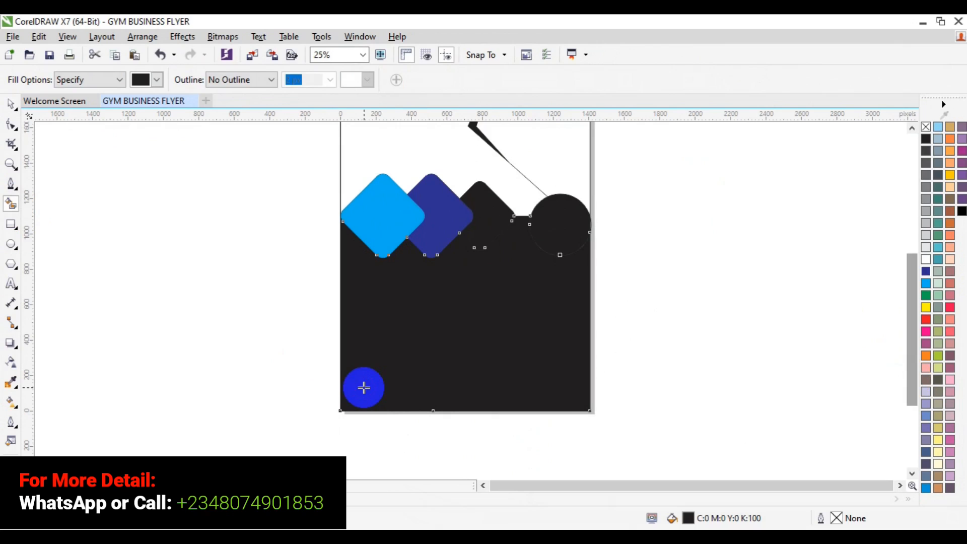
key(ctrl+z)
key(space)
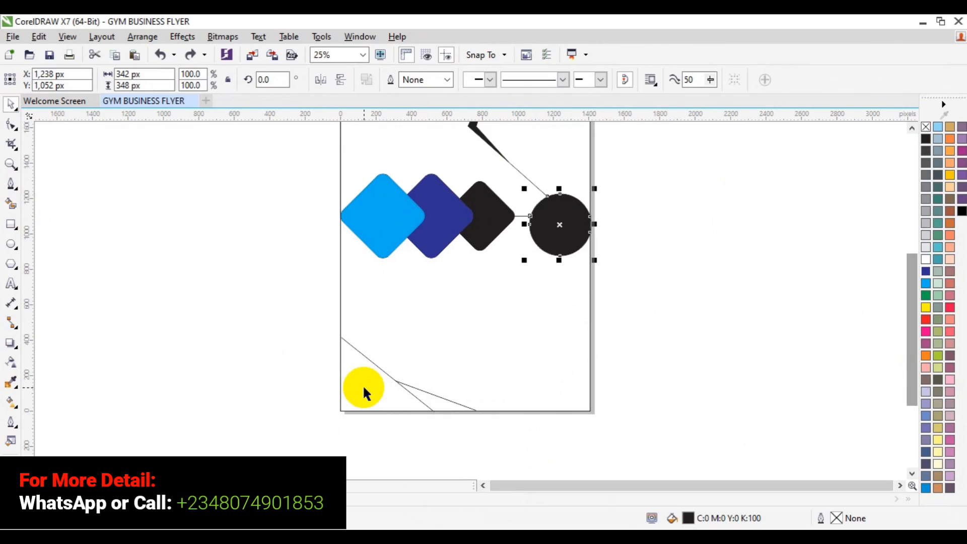
Stretch the steeper lower diagonal line to about 528 x 424 px to meet the left page edge, and Smart Fill the corner triangle black.
click(11, 164)
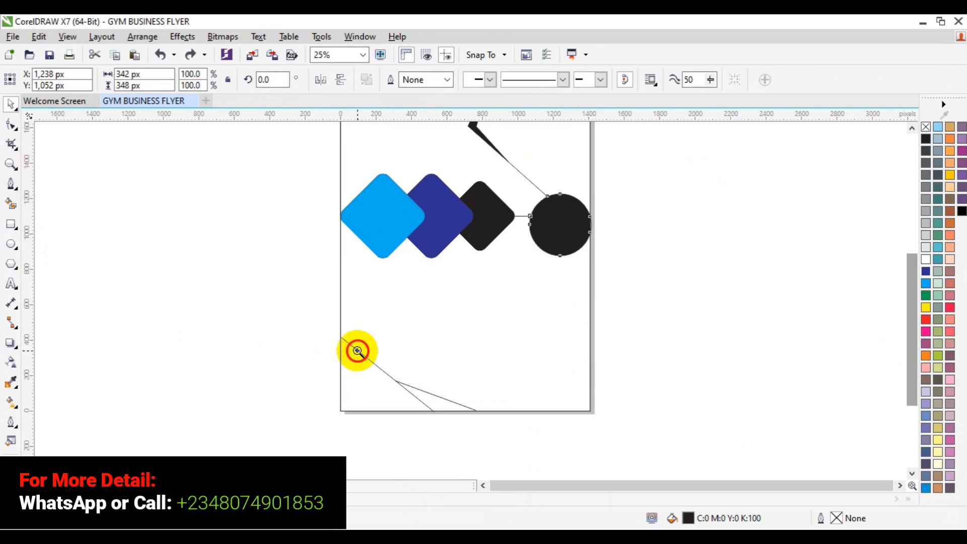
click(393, 383)
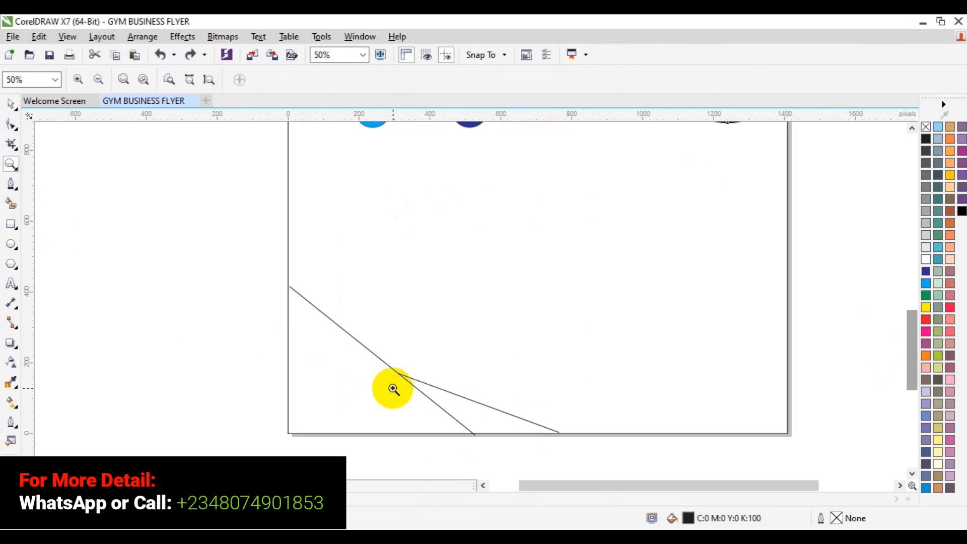
click(393, 379)
key(space)
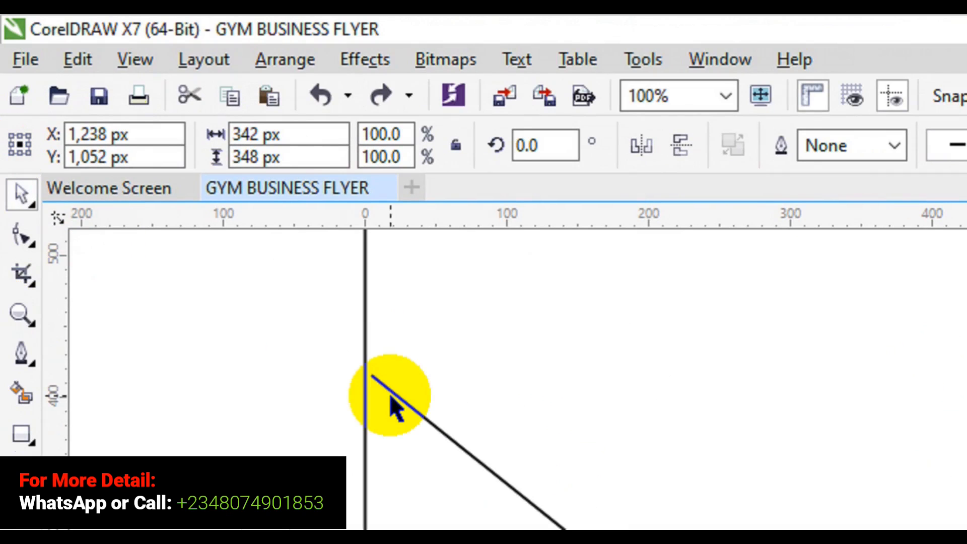
click(383, 386)
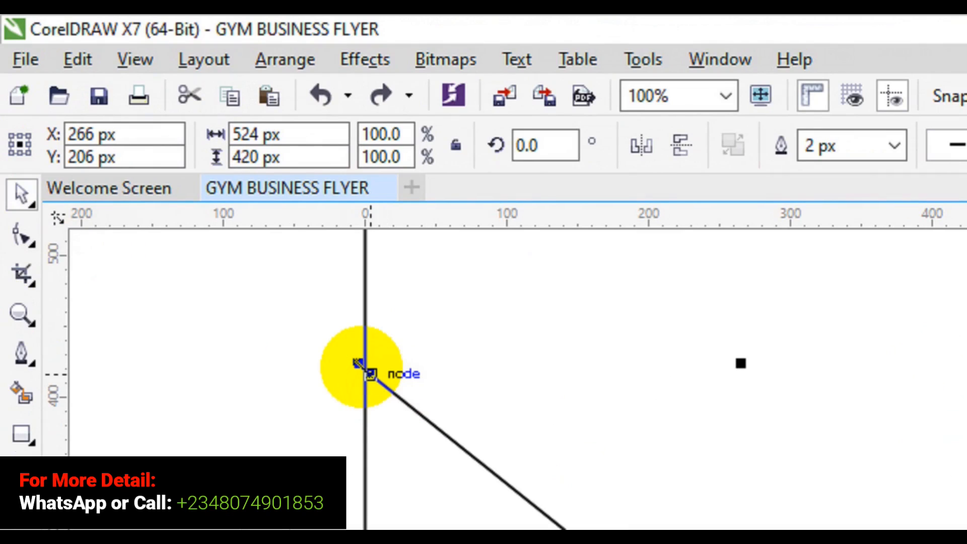
drag(358, 362, 351, 355)
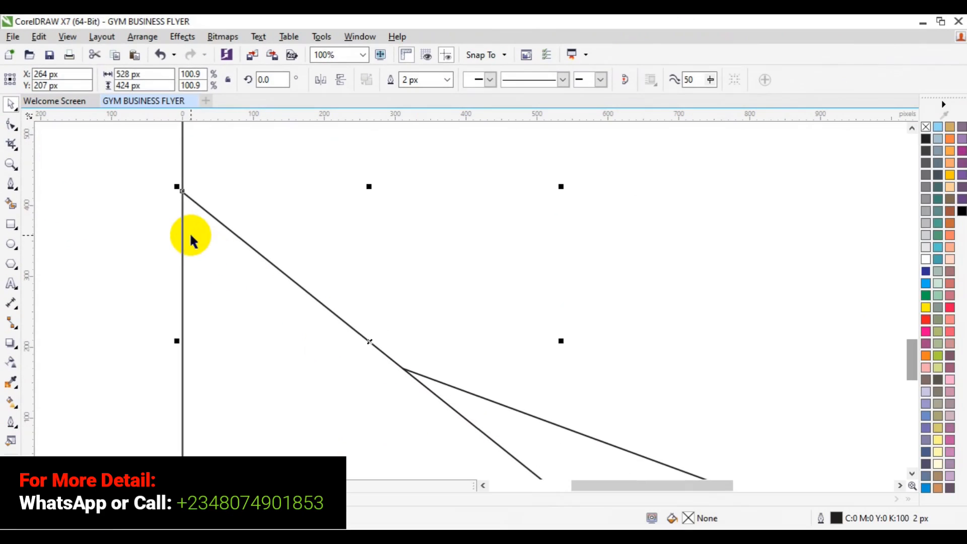
click(10, 204)
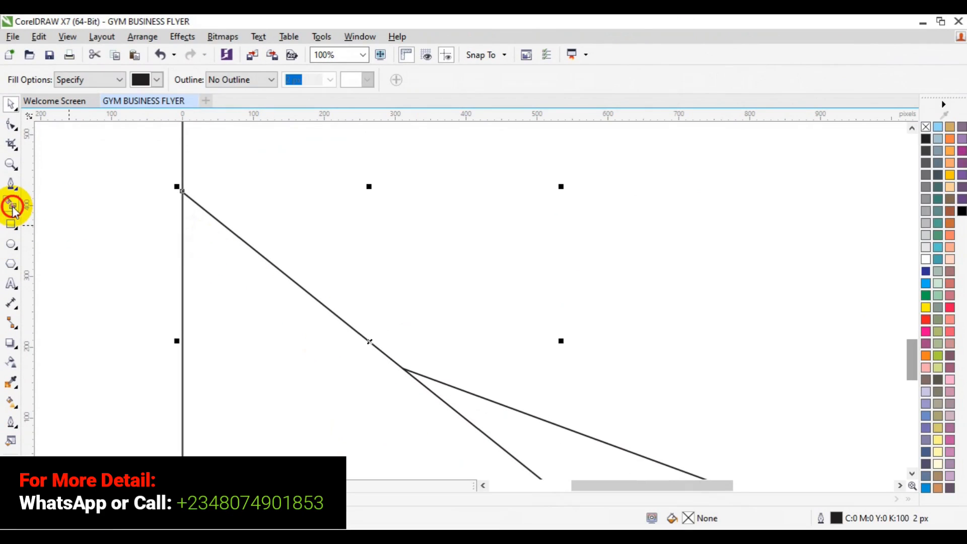
click(254, 369)
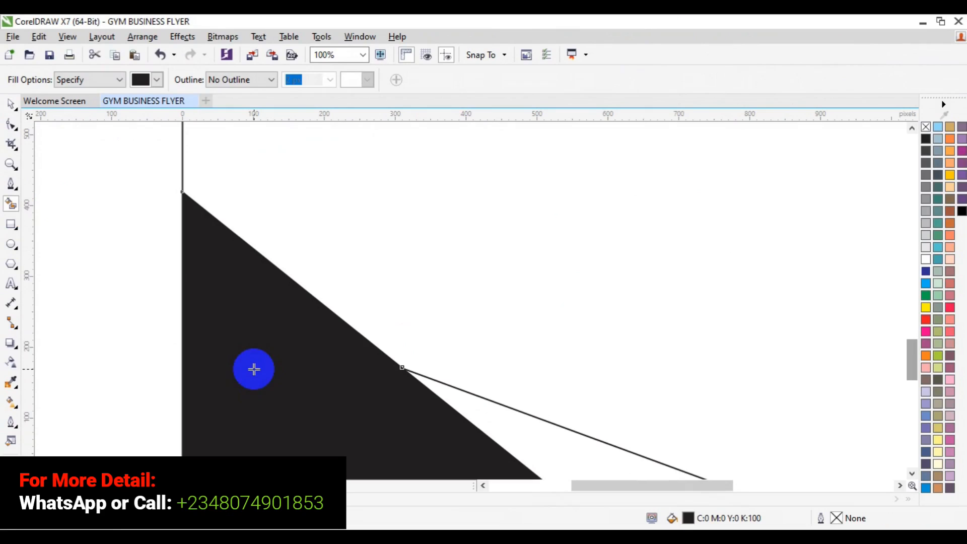
Try to Smart Fill the narrow wedge beside the black corner triangle with black, and undo the fill.
click(524, 424)
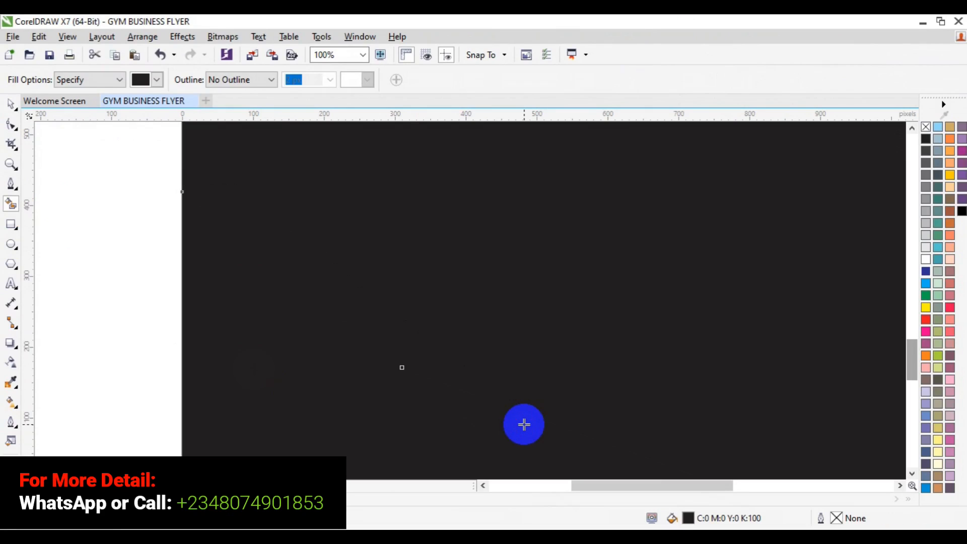
key(ctrl+z)
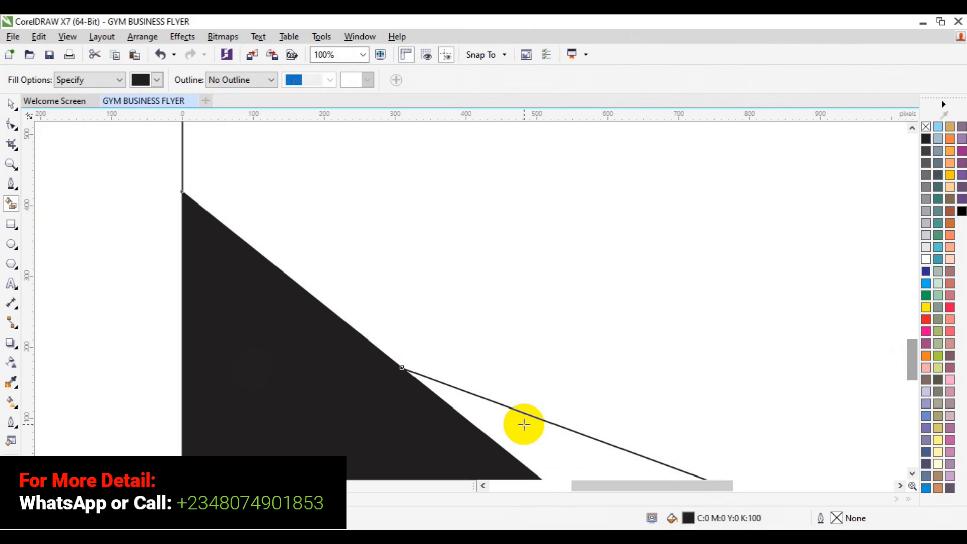
key(space)
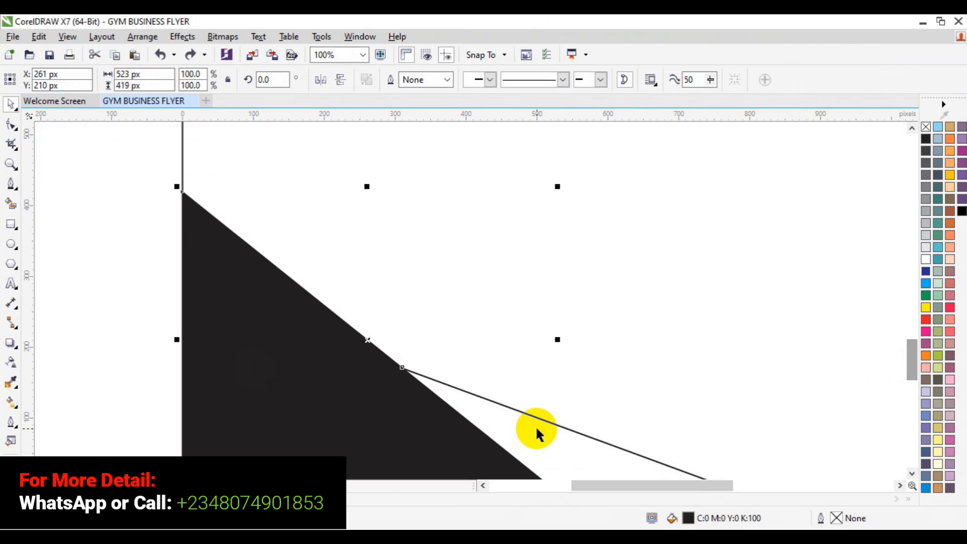
Stretch the shallower lower diagonal line to about 480 x 176 px so it crosses the bottom page edge.
click(912, 475)
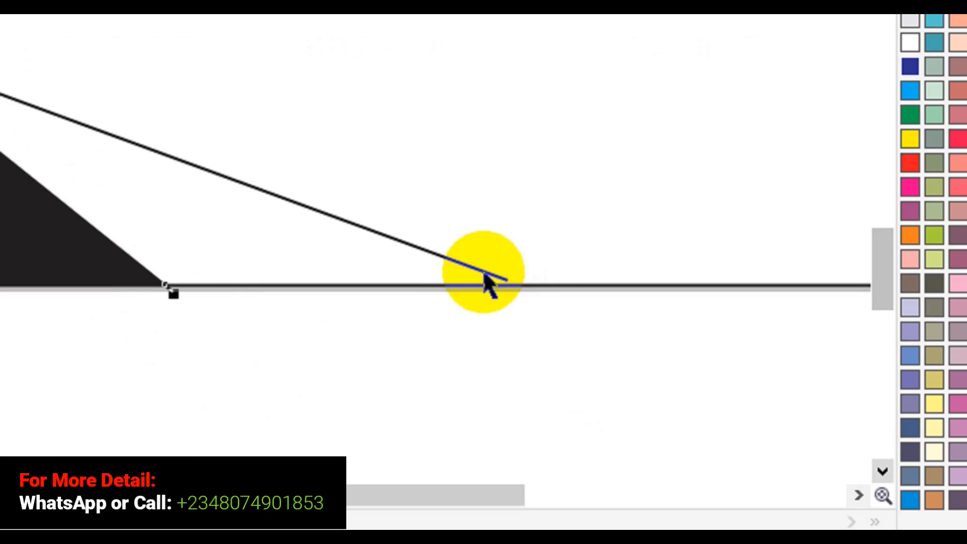
click(498, 285)
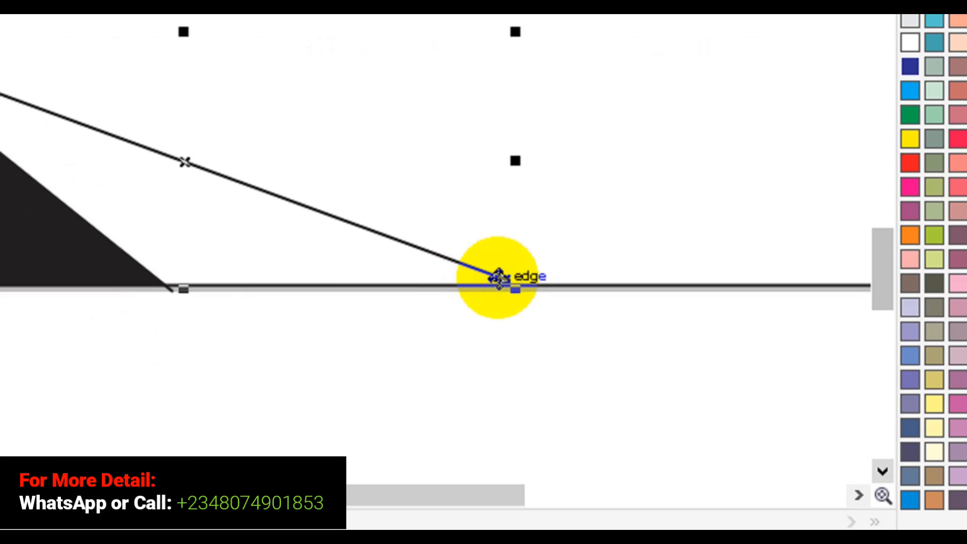
drag(514, 293, 552, 301)
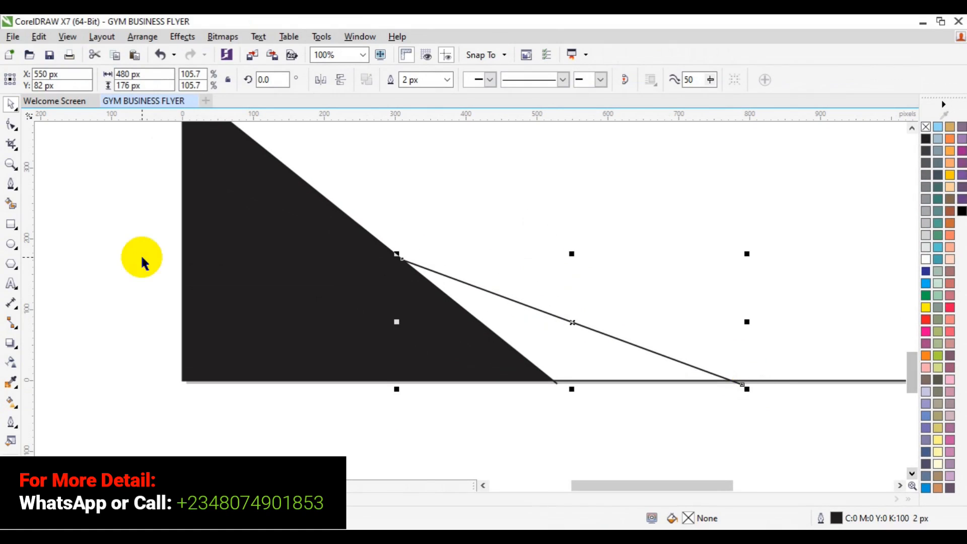
Smart Fill the narrow wedge beside the black corner triangle with no outline, and recolour it cyan (C100 M0 Y0 K0).
click(11, 204)
click(461, 302)
click(488, 307)
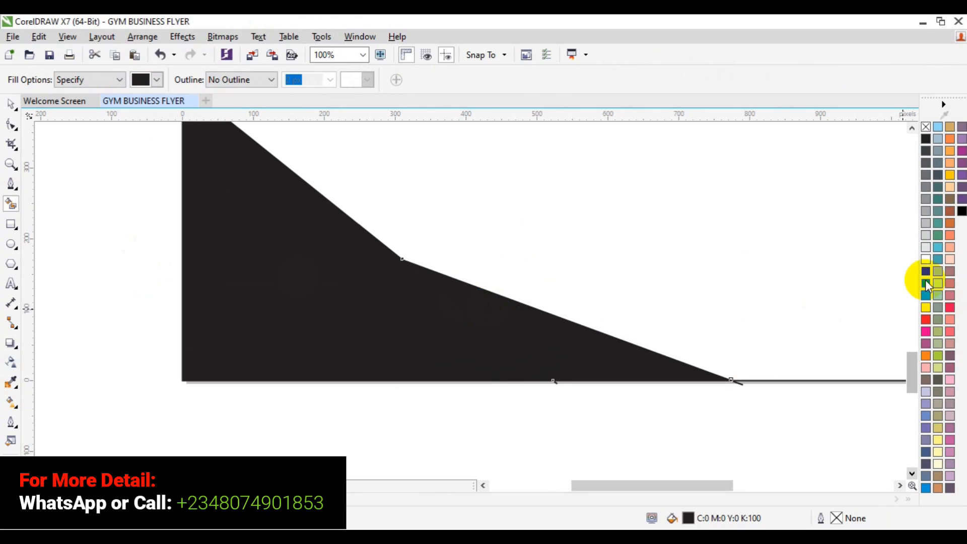
click(925, 284)
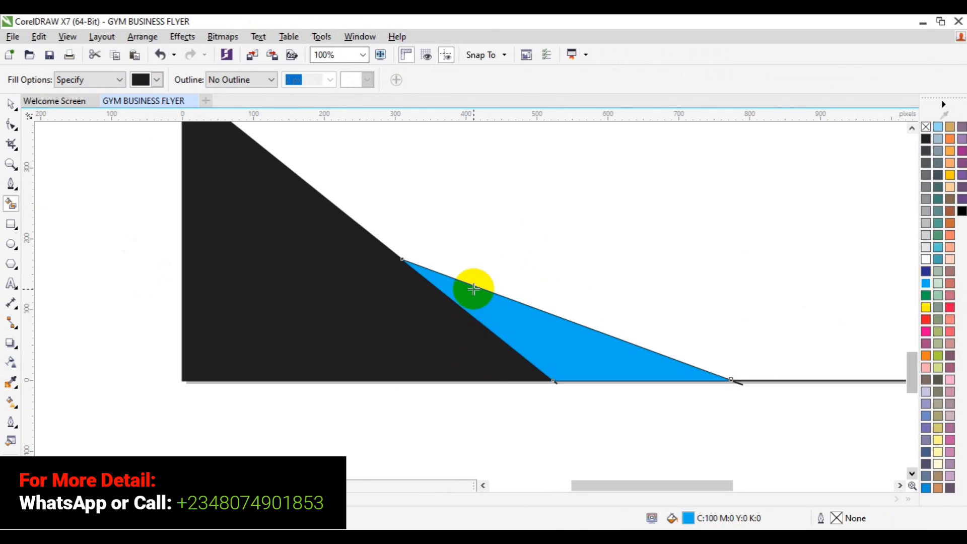
click(10, 103)
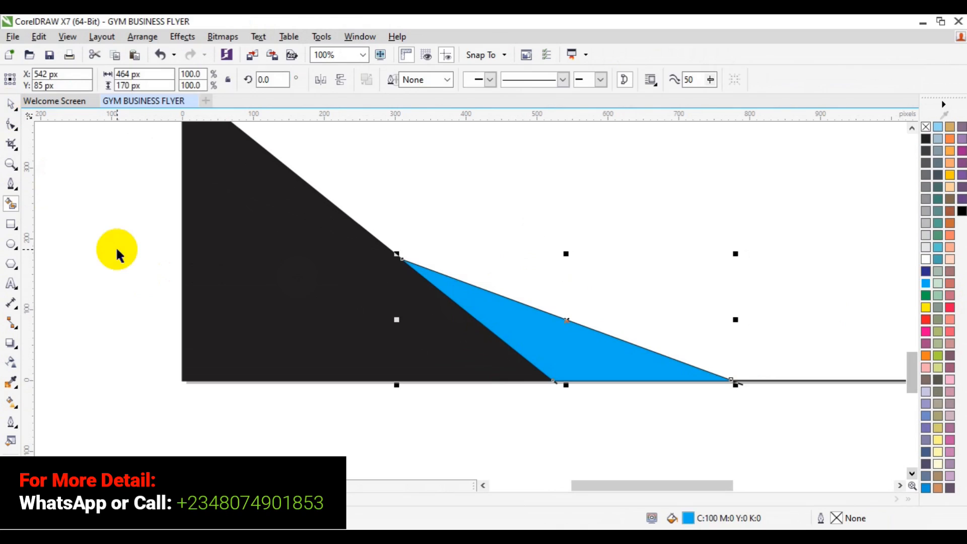
click(116, 250)
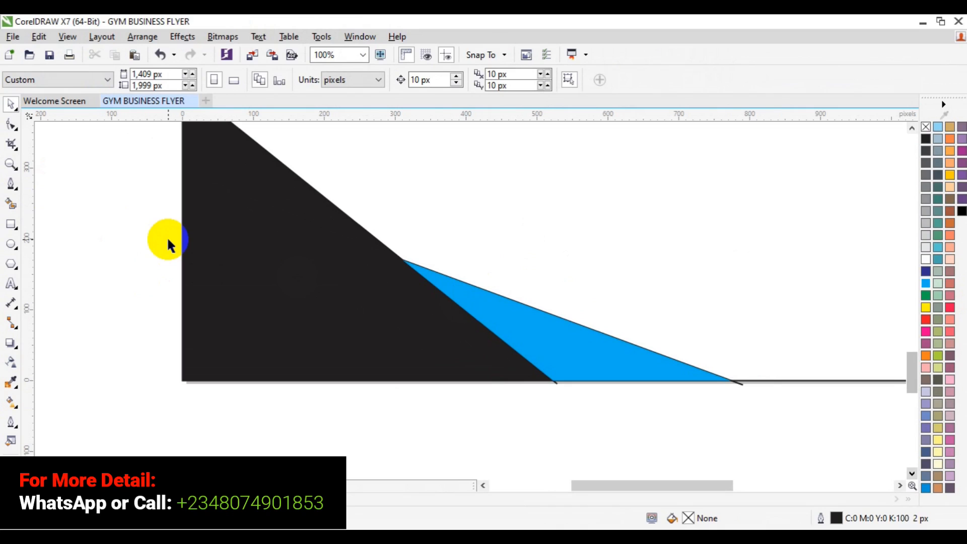
Smart Fill the large area above the diamonds, up to the page's top edge, with no outline, and recolour it dark grey.
click(10, 164)
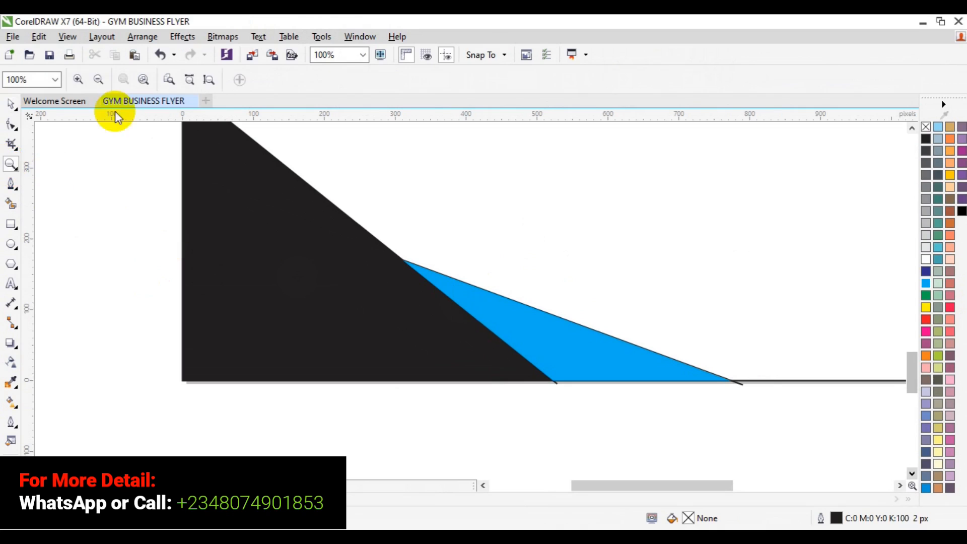
click(101, 83)
click(101, 82)
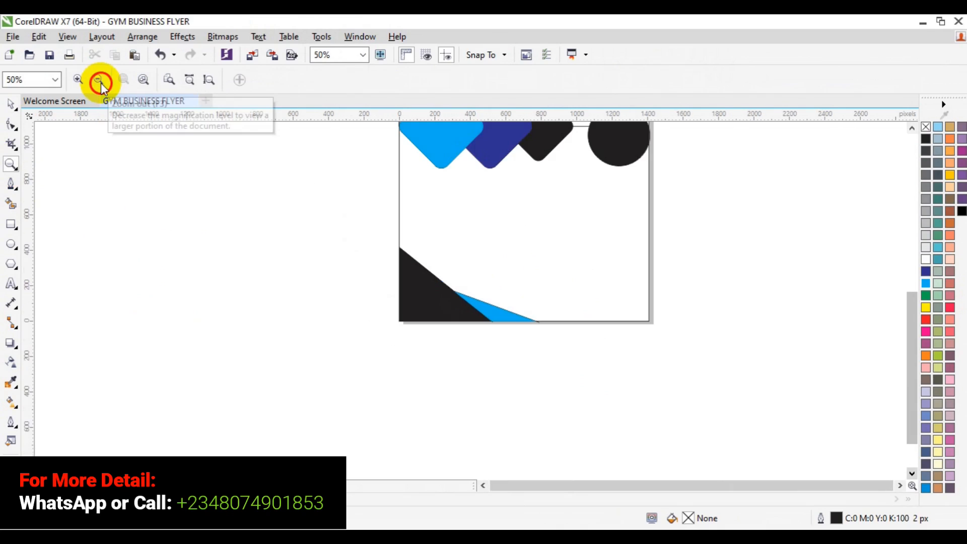
click(101, 83)
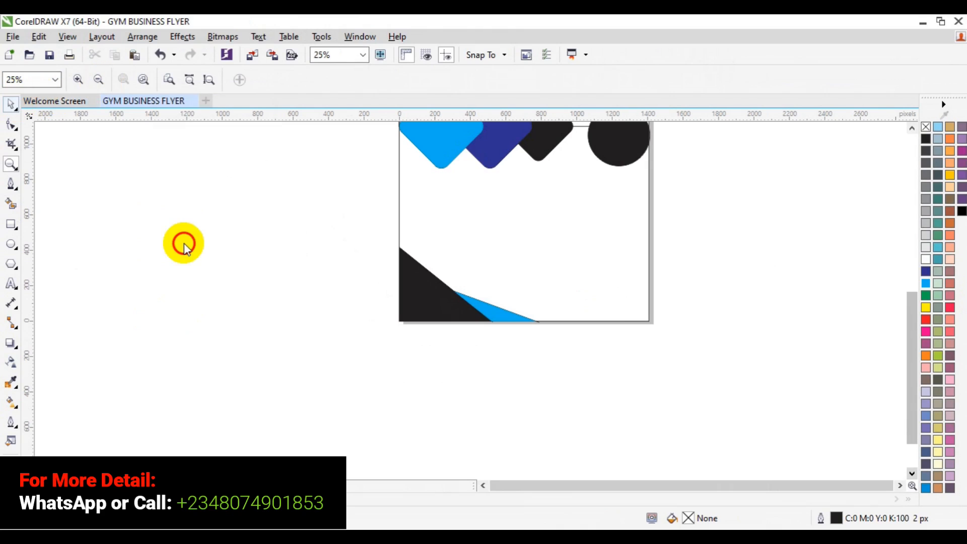
key(space)
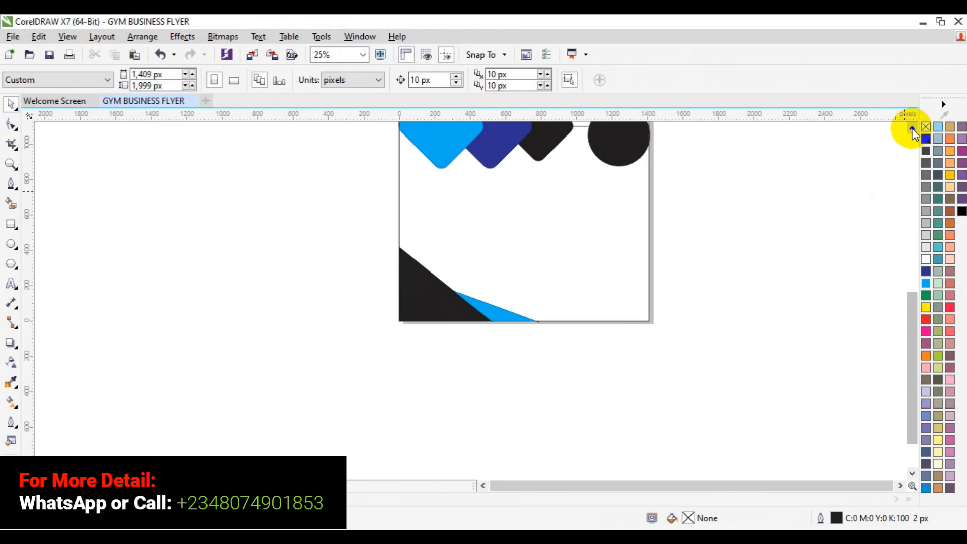
scroll(912, 132, up, 6)
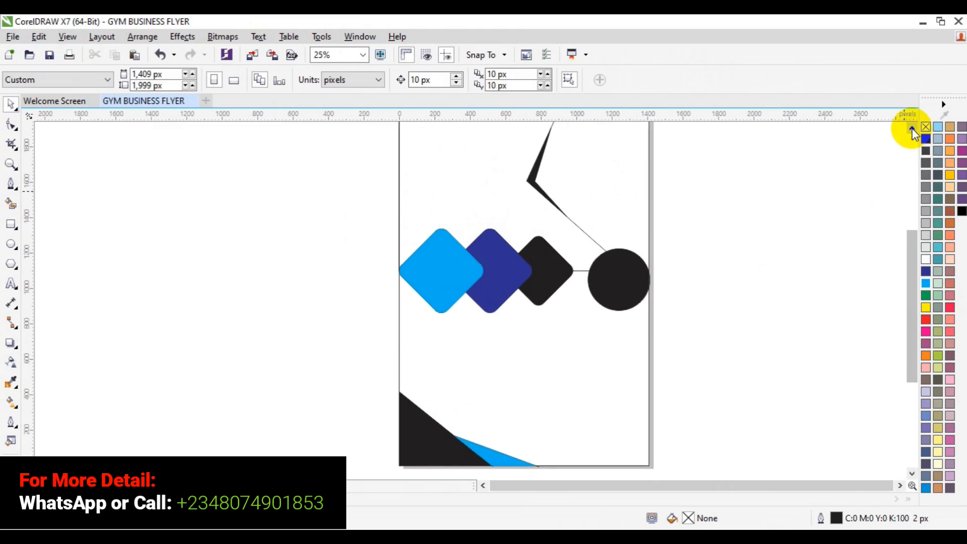
scroll(912, 132, up, 2)
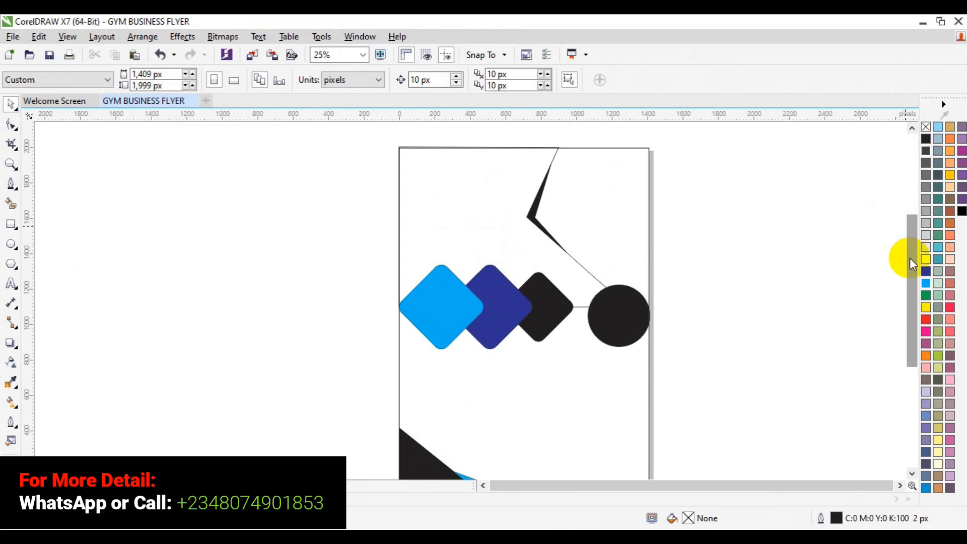
click(898, 484)
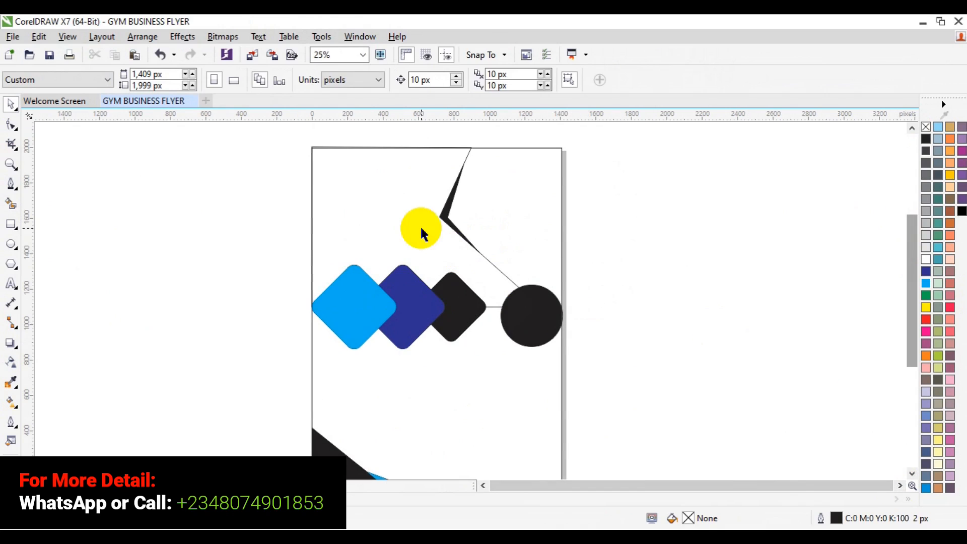
click(11, 208)
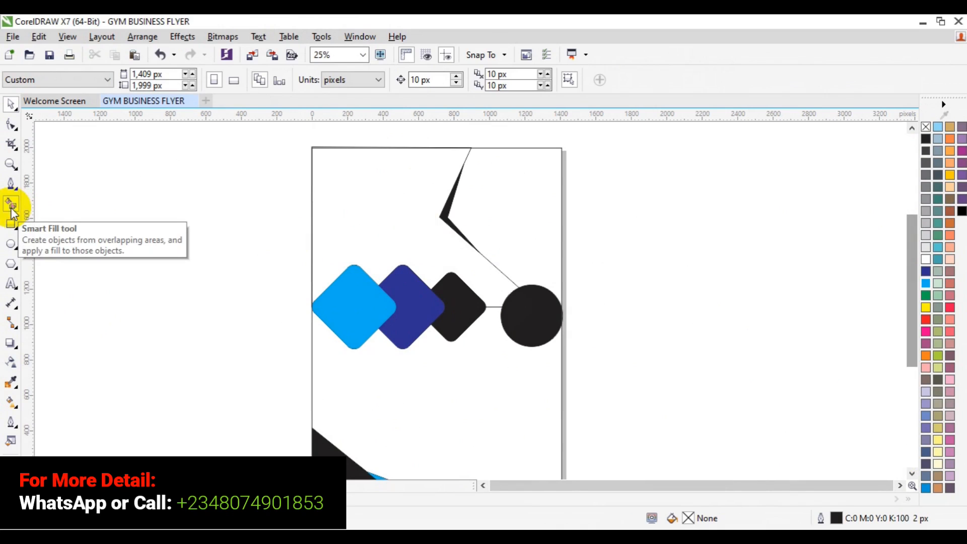
click(337, 222)
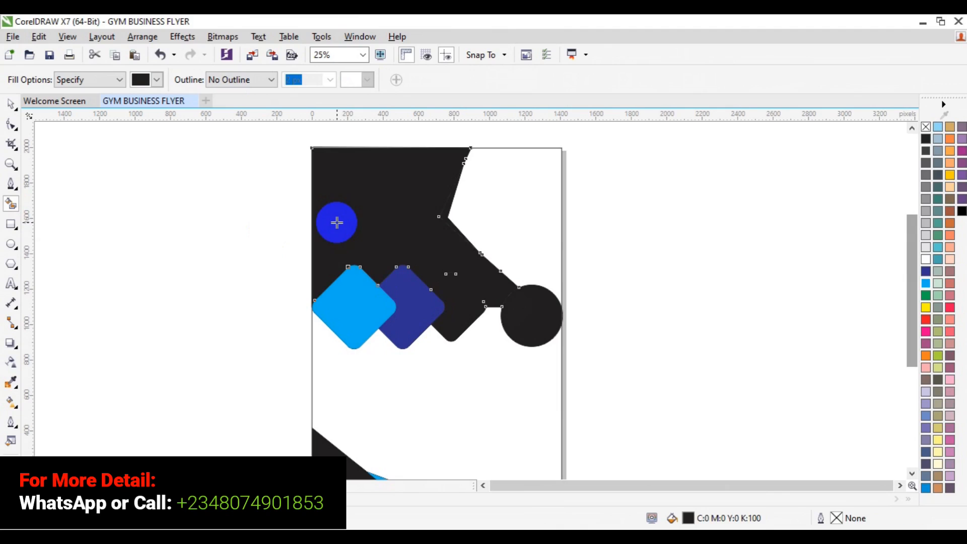
key(space)
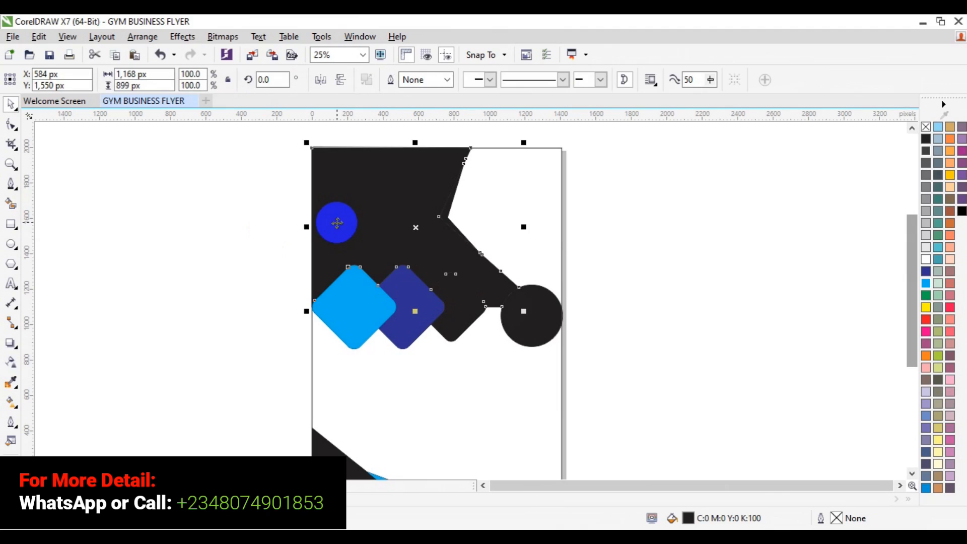
click(925, 175)
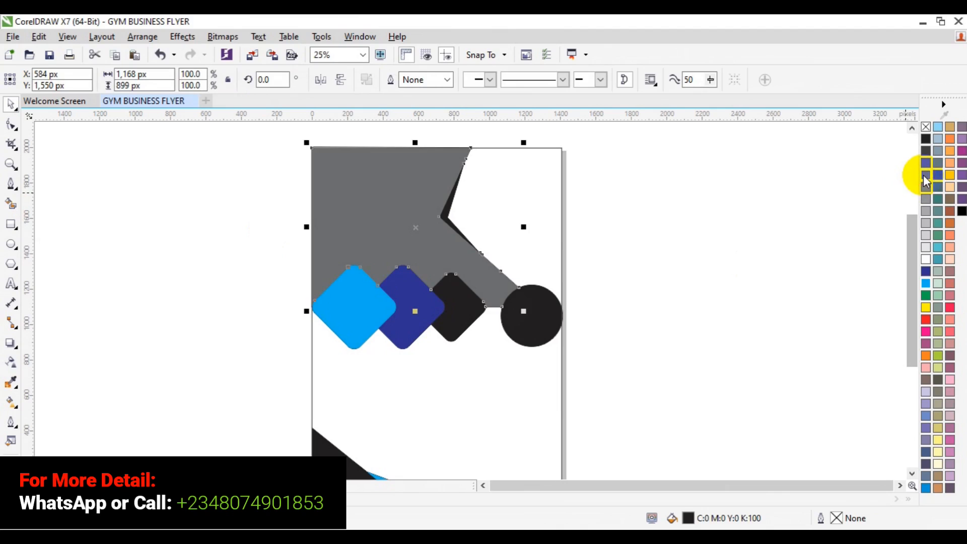
click(687, 228)
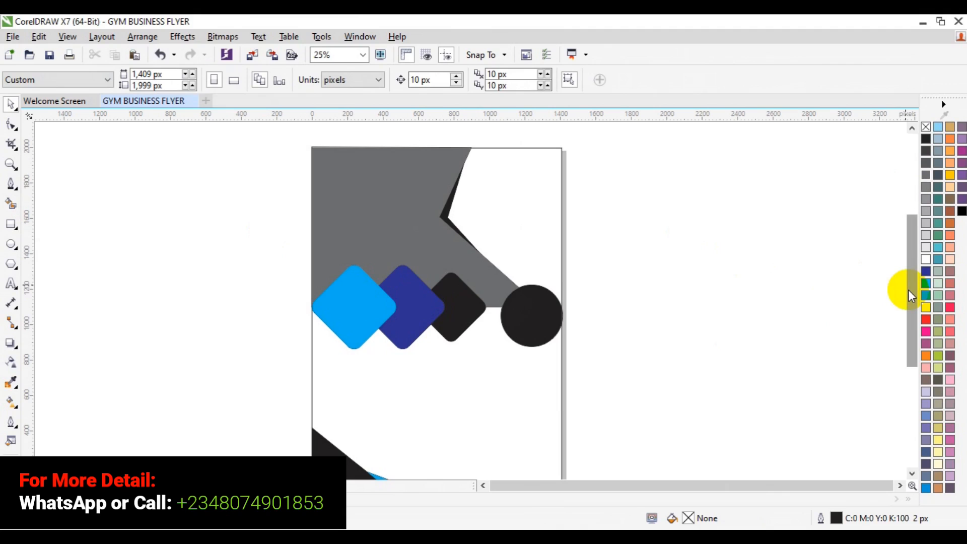
Start importing an image and open the freepik stockpoto folder on the Desktop.
drag(907, 289, 908, 313)
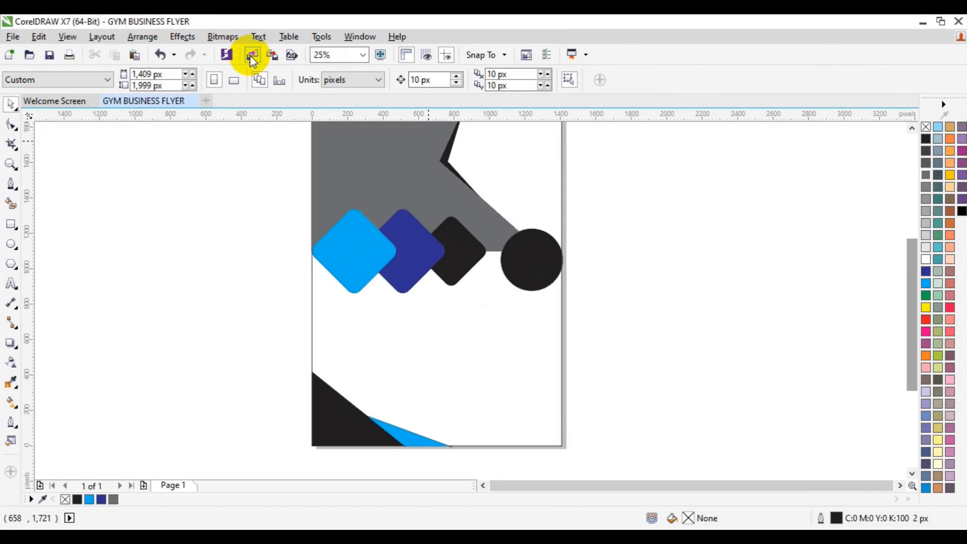
click(251, 55)
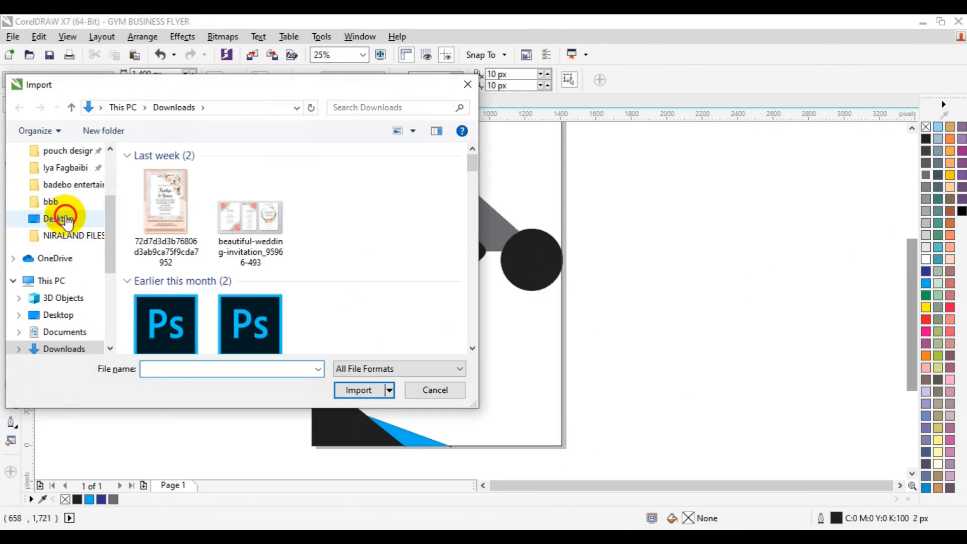
click(65, 218)
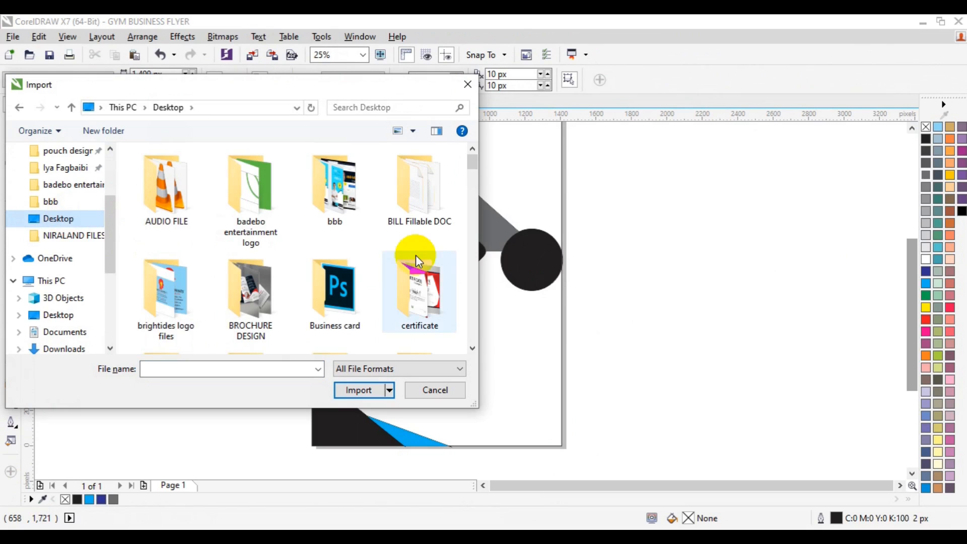
click(473, 349)
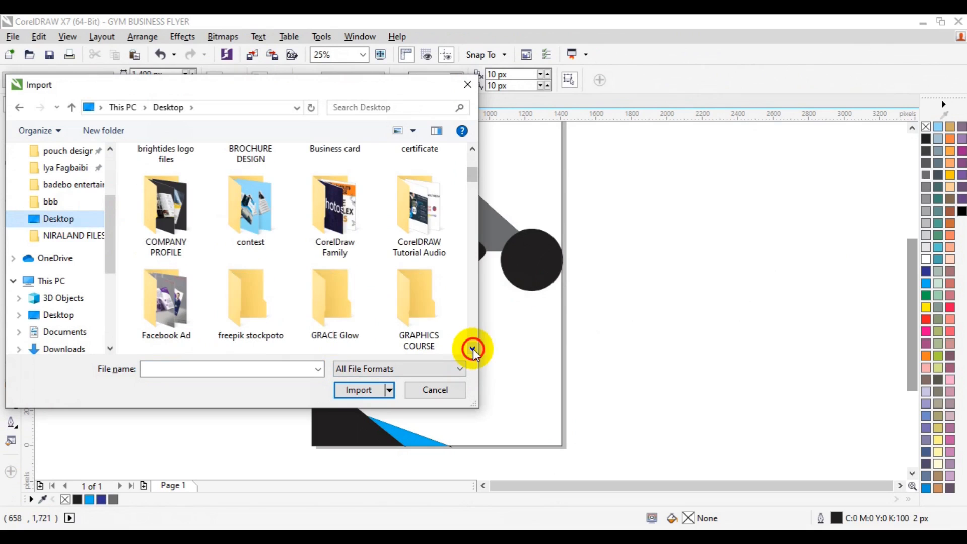
click(473, 349)
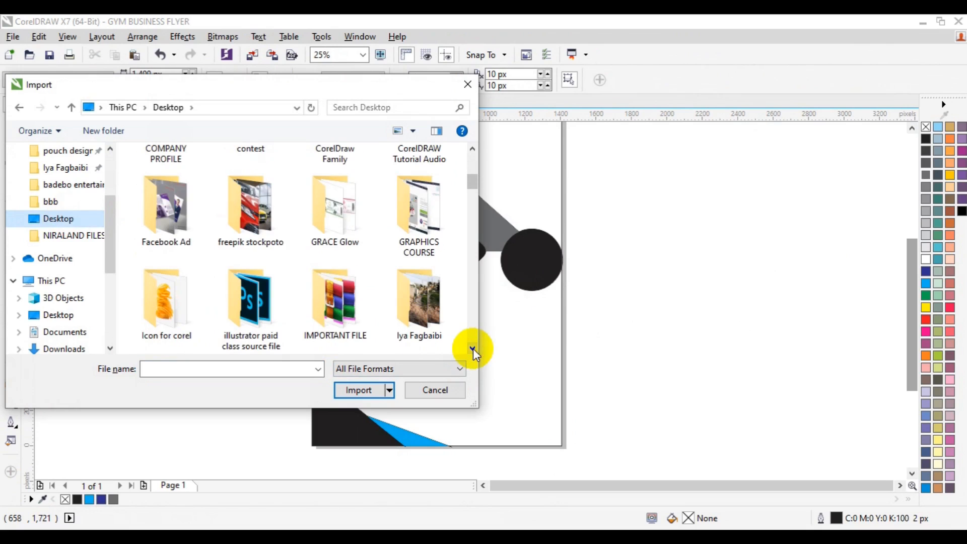
double_click(237, 216)
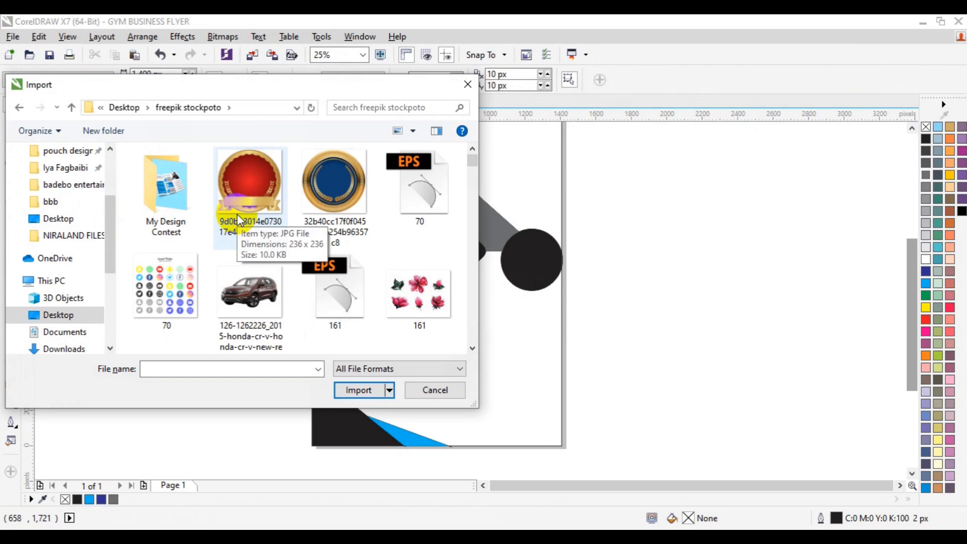
Find and select the gym workout photo 468785-PFZ4A9-205 in the stock photo folder.
click(472, 348)
click(471, 348)
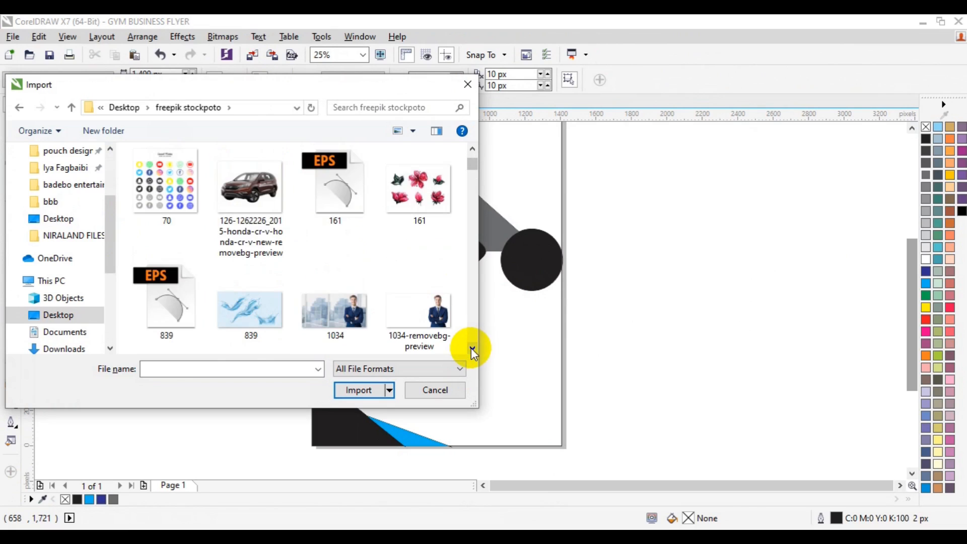
click(471, 349)
click(472, 349)
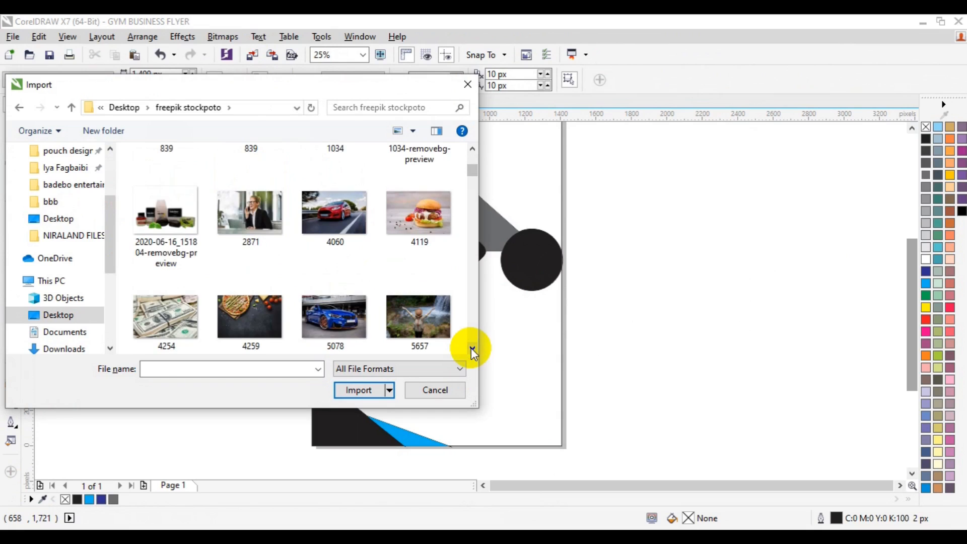
click(471, 348)
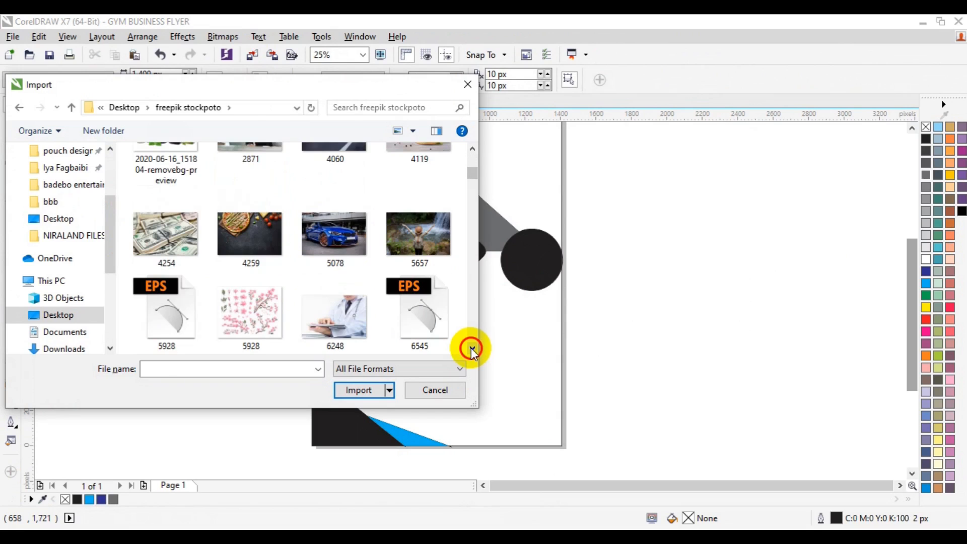
click(471, 349)
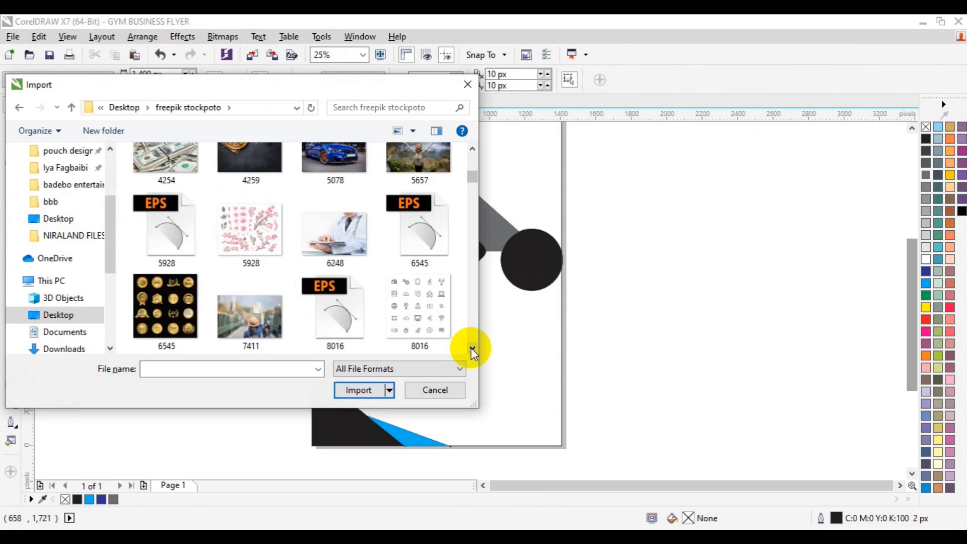
click(471, 348)
click(472, 348)
click(472, 348)
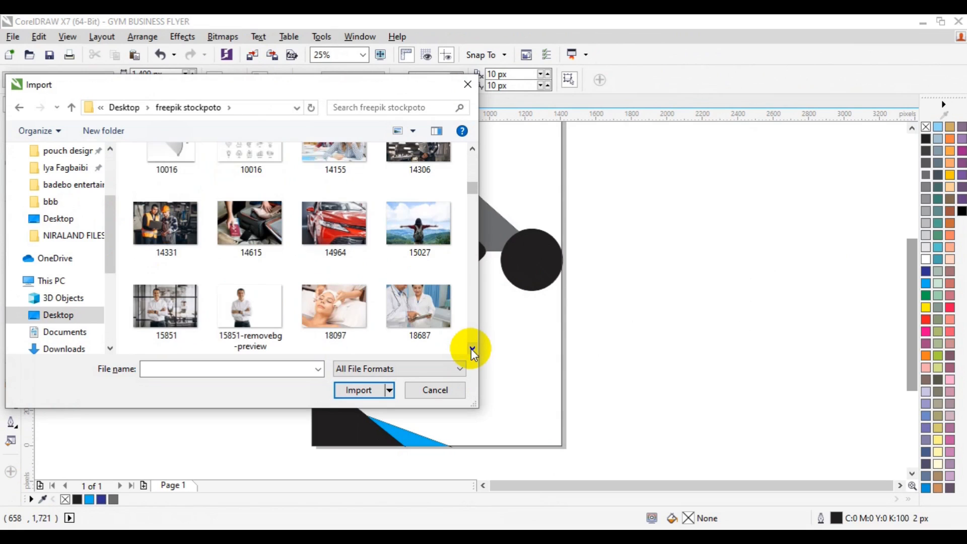
click(472, 348)
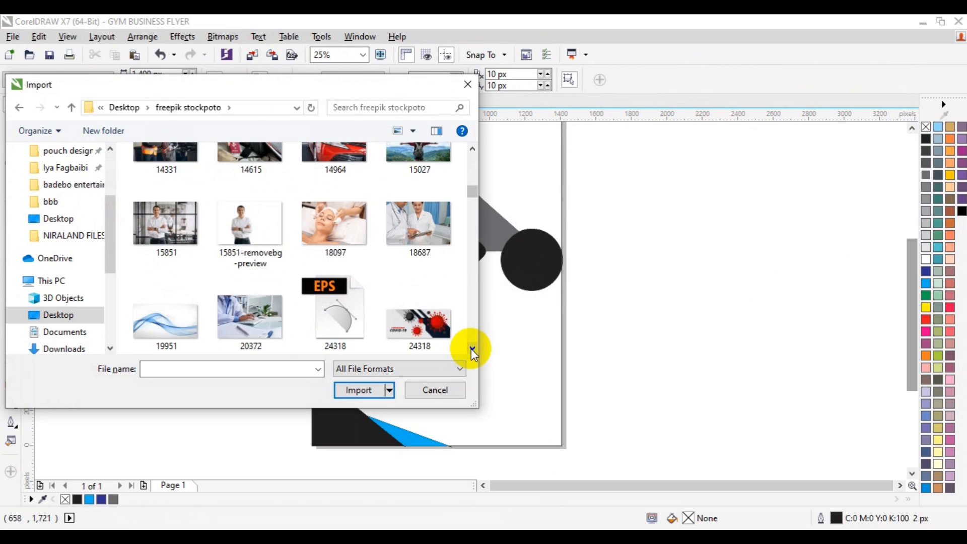
click(471, 349)
click(471, 348)
click(471, 349)
click(471, 348)
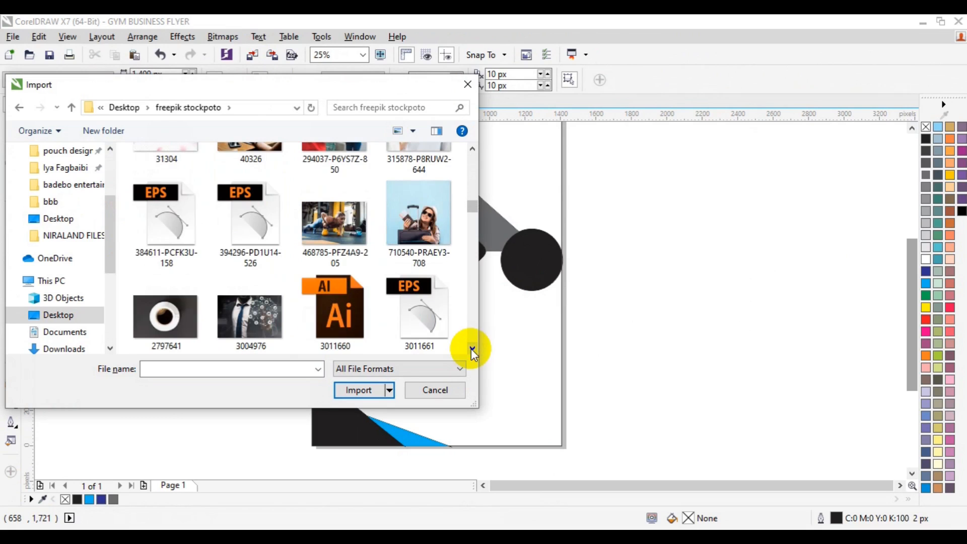
click(341, 235)
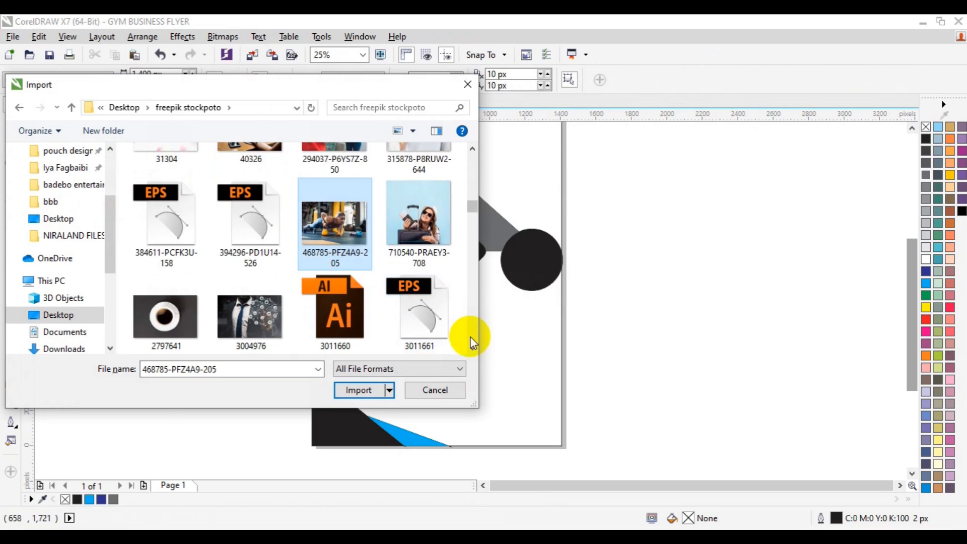
Add the treadmill photo 3349315 to the files selected for import.
click(470, 343)
click(470, 342)
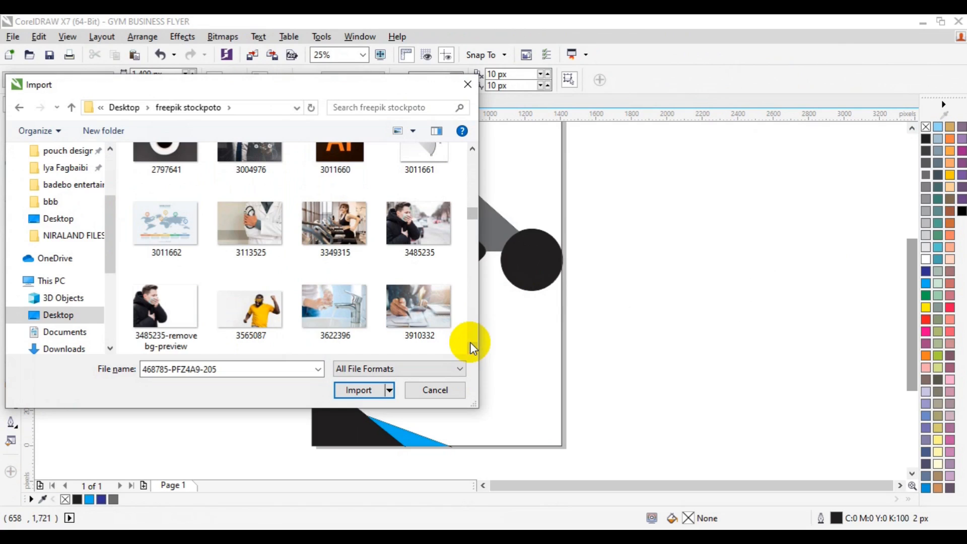
click(330, 232)
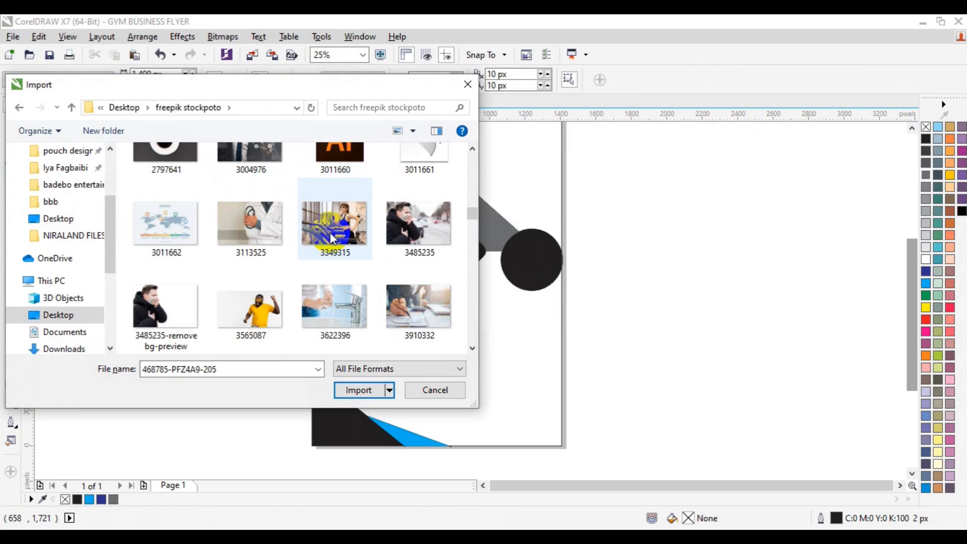
Find the photo named gym further down the stock photo folder and add it to the import selection.
click(469, 348)
click(469, 348)
click(469, 347)
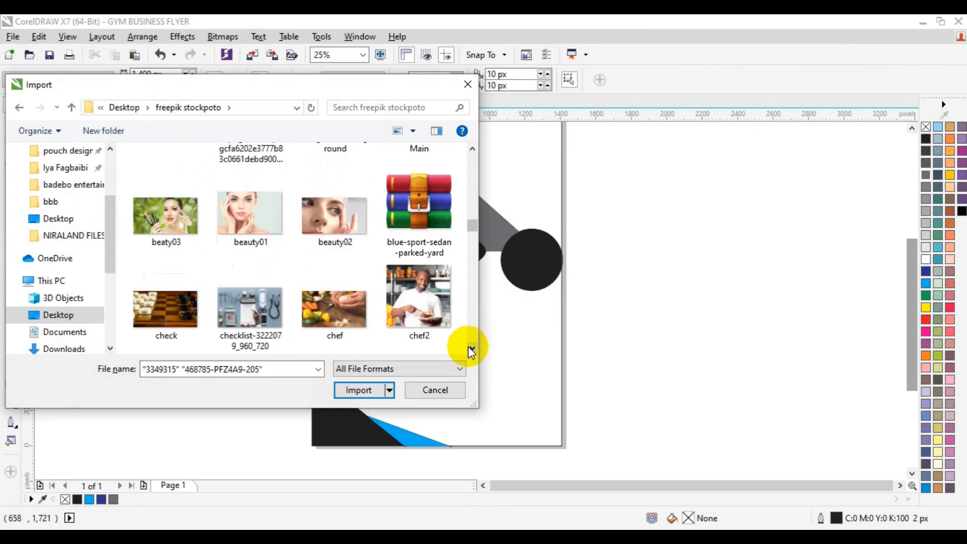
click(469, 347)
click(469, 347)
click(468, 347)
click(469, 348)
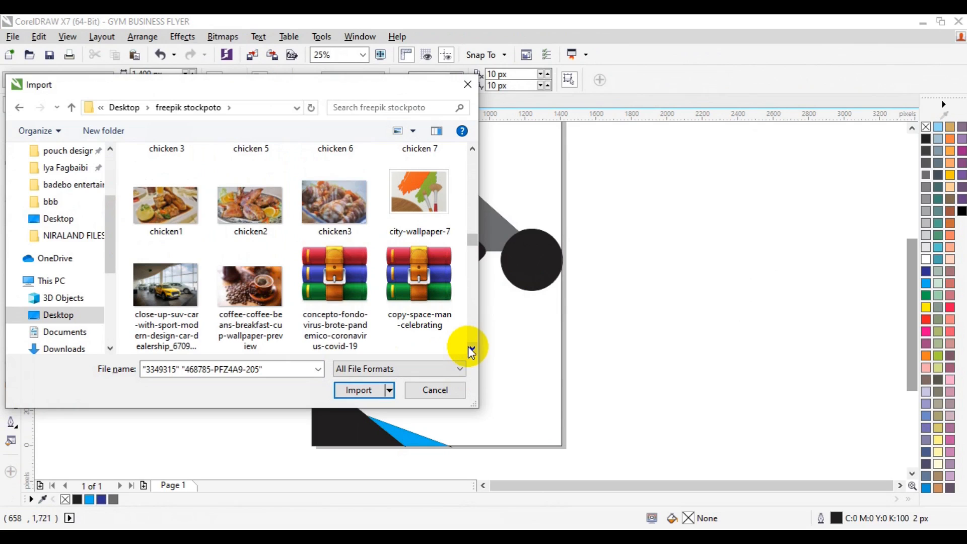
click(471, 349)
click(470, 348)
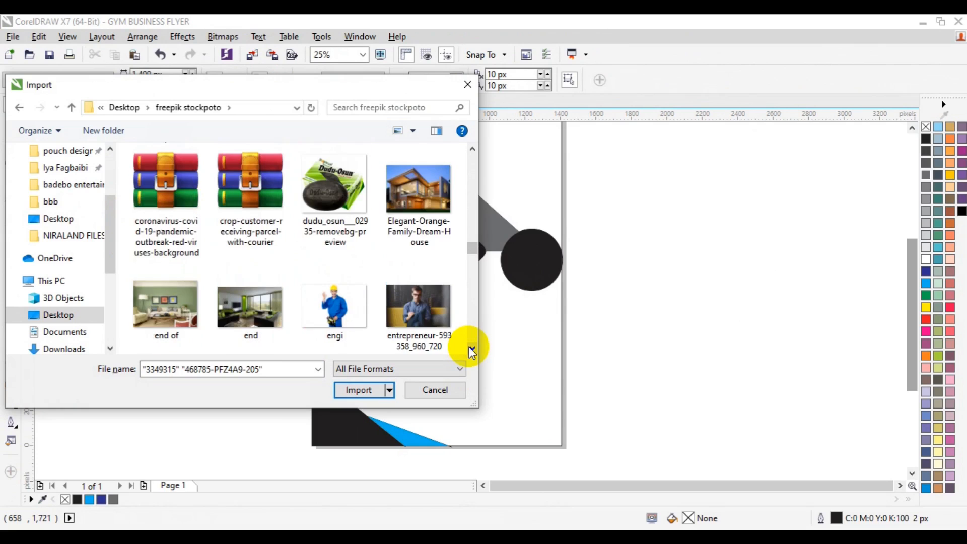
click(471, 349)
click(471, 348)
click(471, 349)
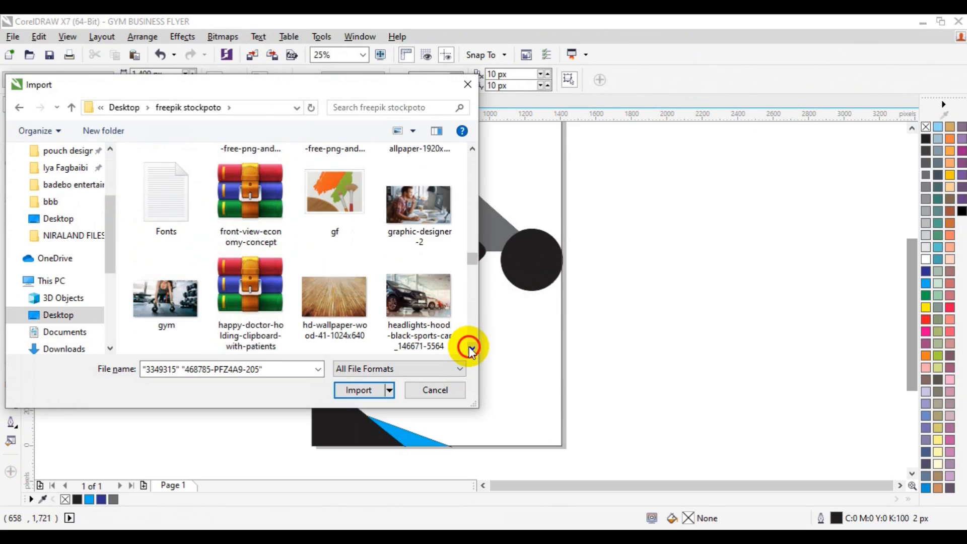
click(471, 348)
ctrl+click(168, 203)
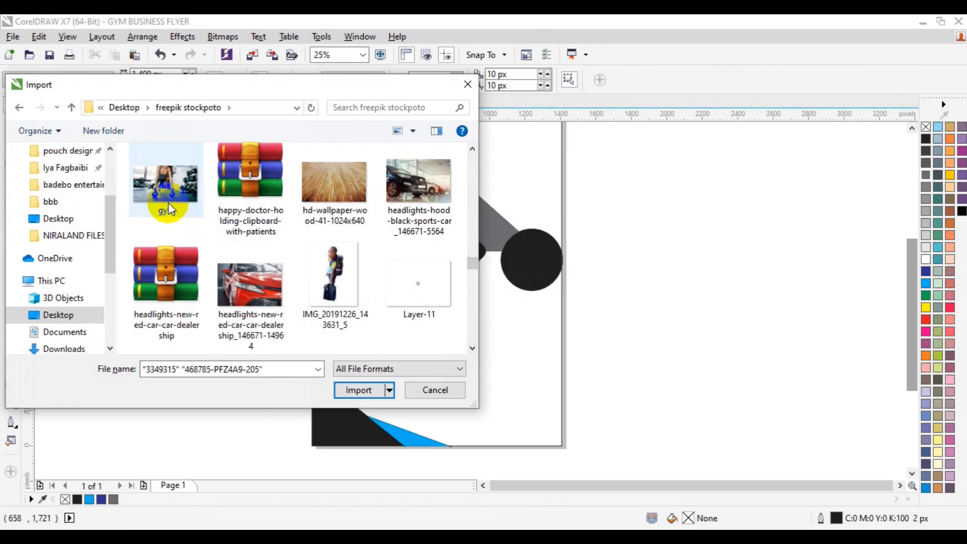
Find the dumbbell portrait OBC8GT0 in the stock photo folder and add it to the import selection.
click(473, 348)
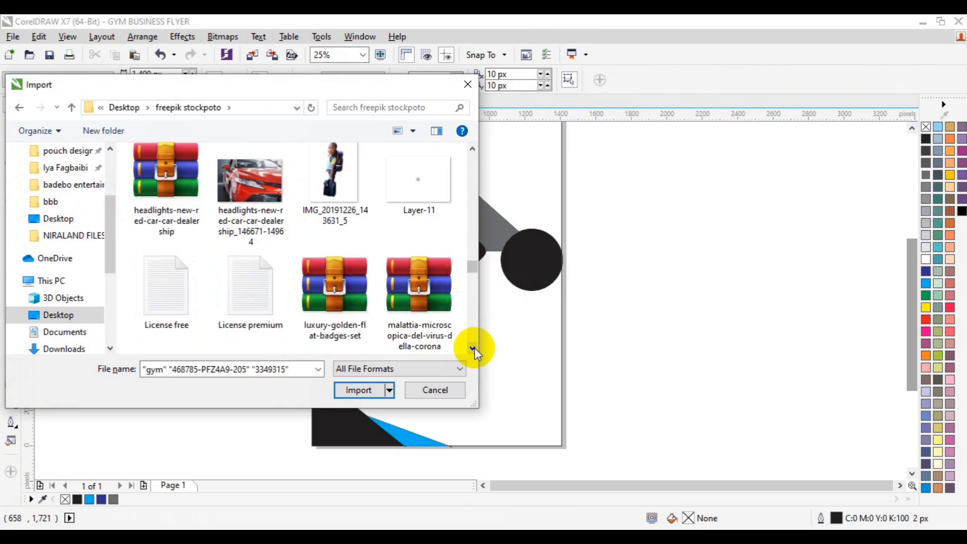
click(473, 348)
click(473, 347)
click(473, 348)
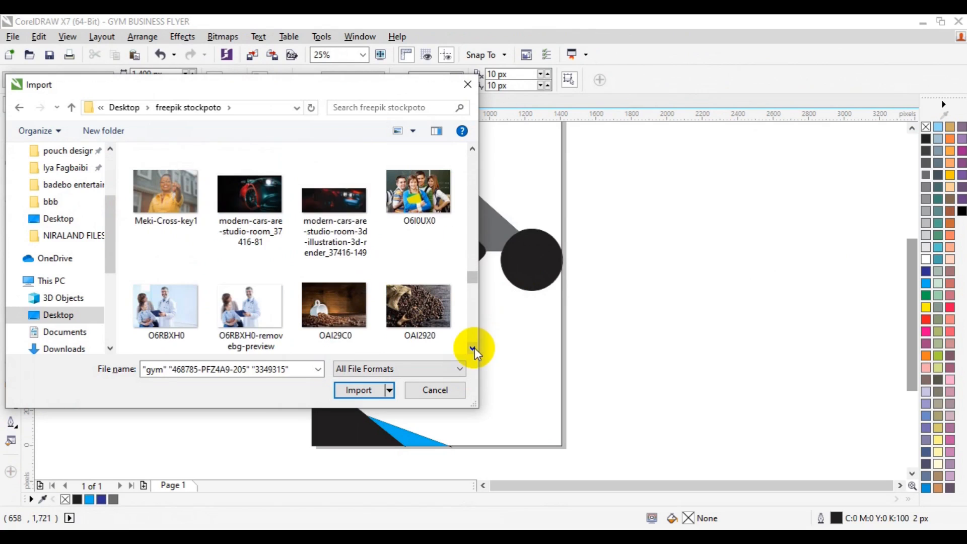
click(473, 348)
click(473, 347)
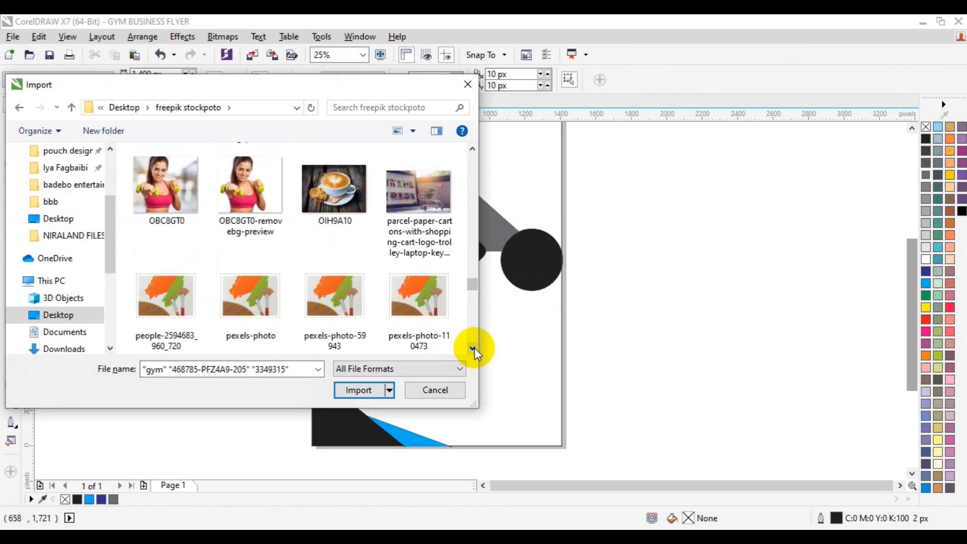
ctrl+click(172, 197)
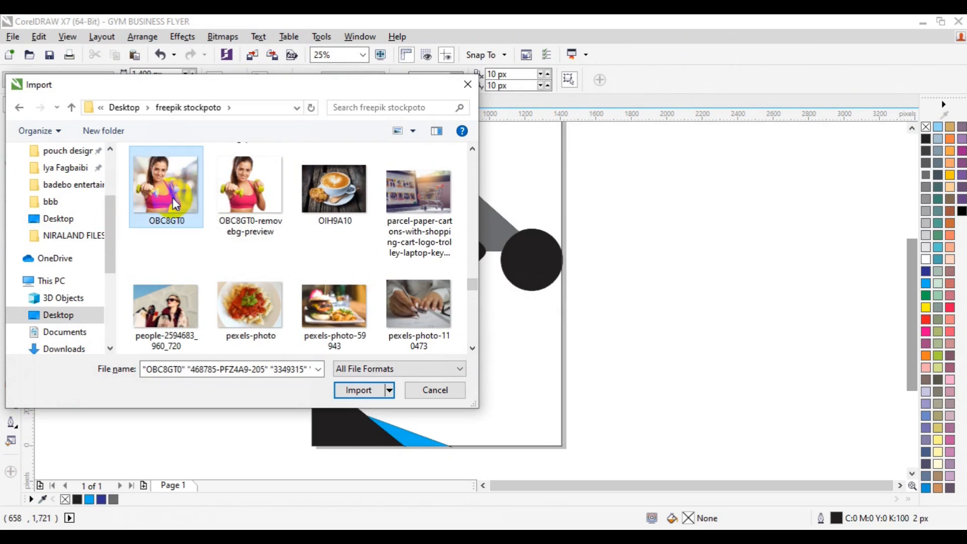
Find the workout photo pexels-photo-2247179 in the stock photo folder and add it to the import selection.
click(472, 348)
click(473, 348)
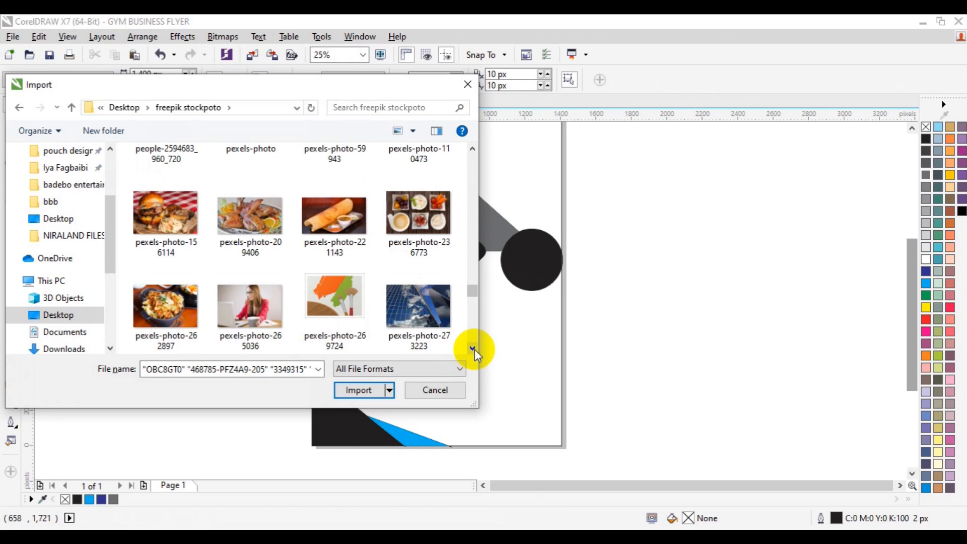
click(474, 348)
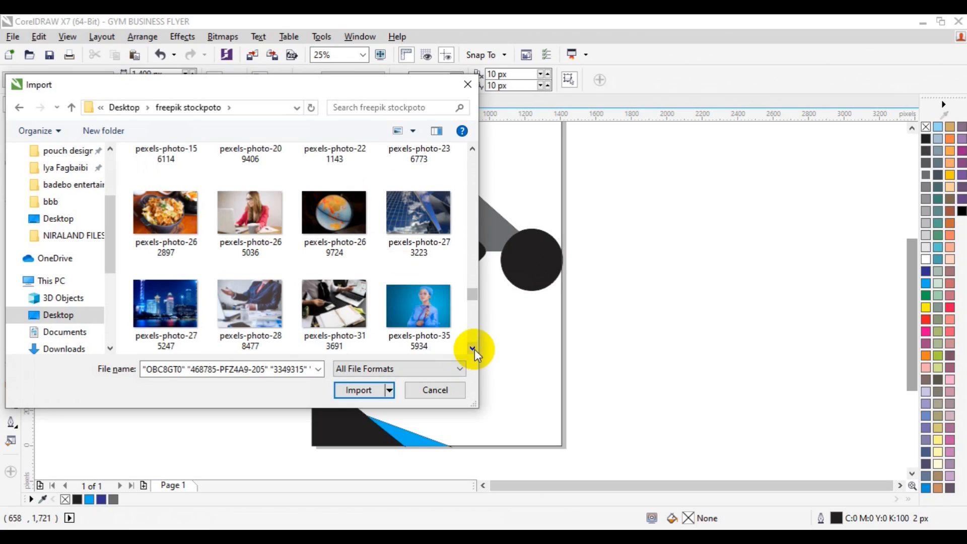
click(474, 348)
click(474, 349)
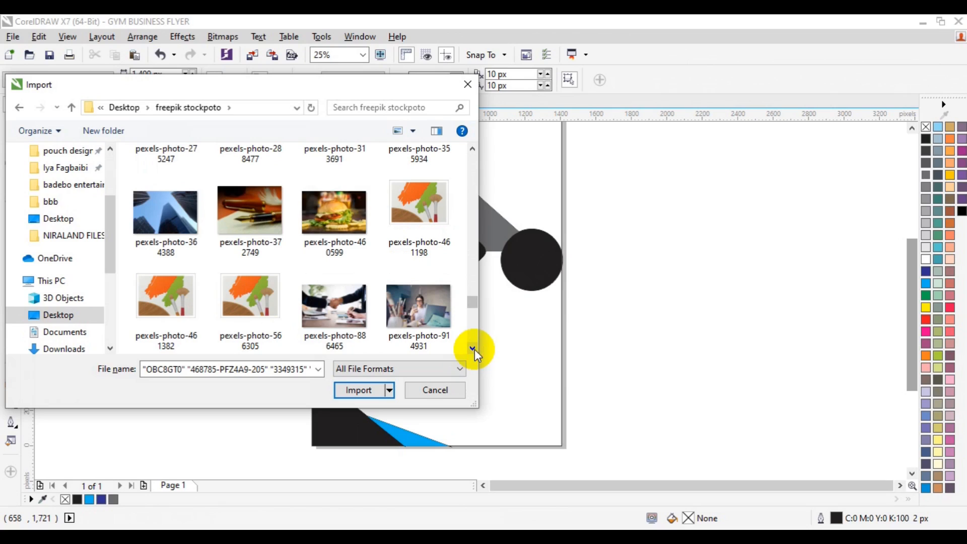
click(473, 348)
click(474, 349)
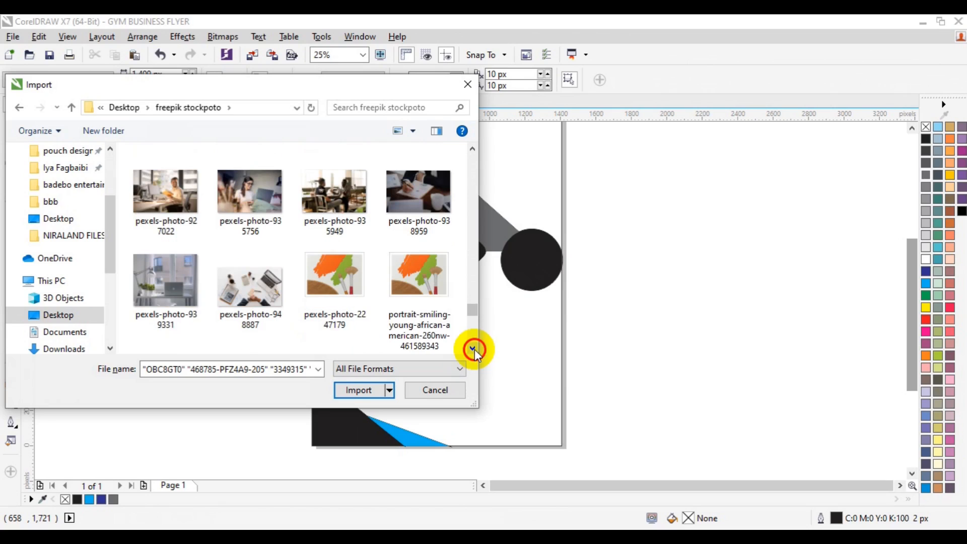
click(473, 348)
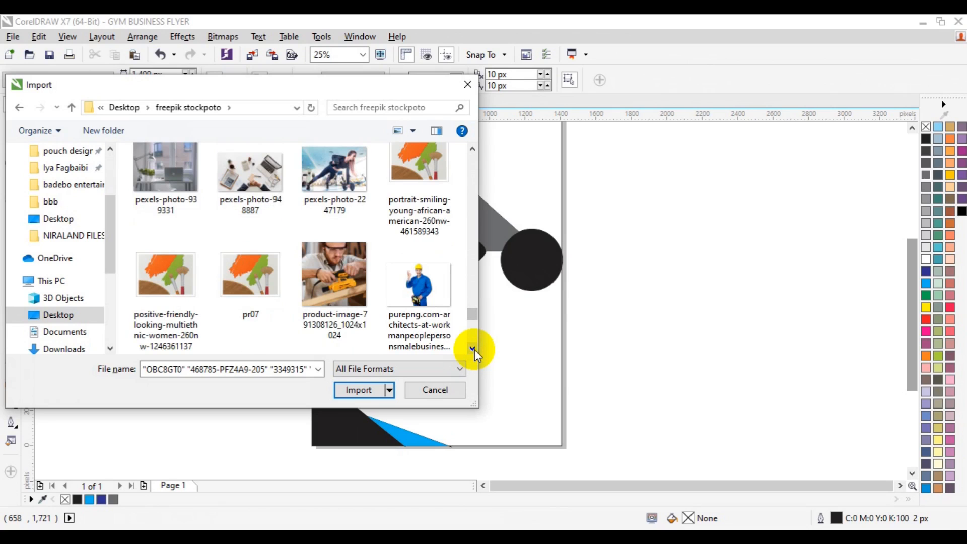
ctrl+click(342, 203)
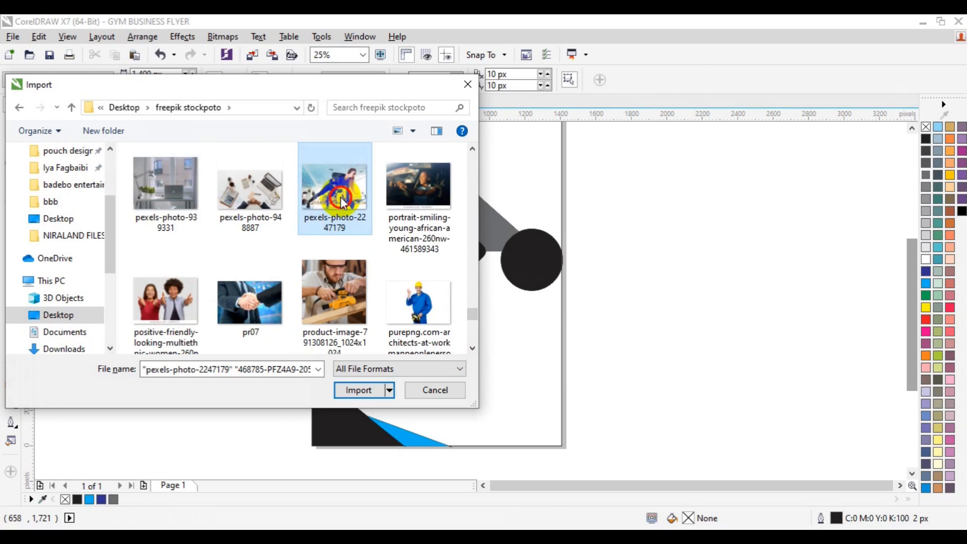
Add the qr-code image to the selection and import all the selected files.
click(473, 348)
click(472, 348)
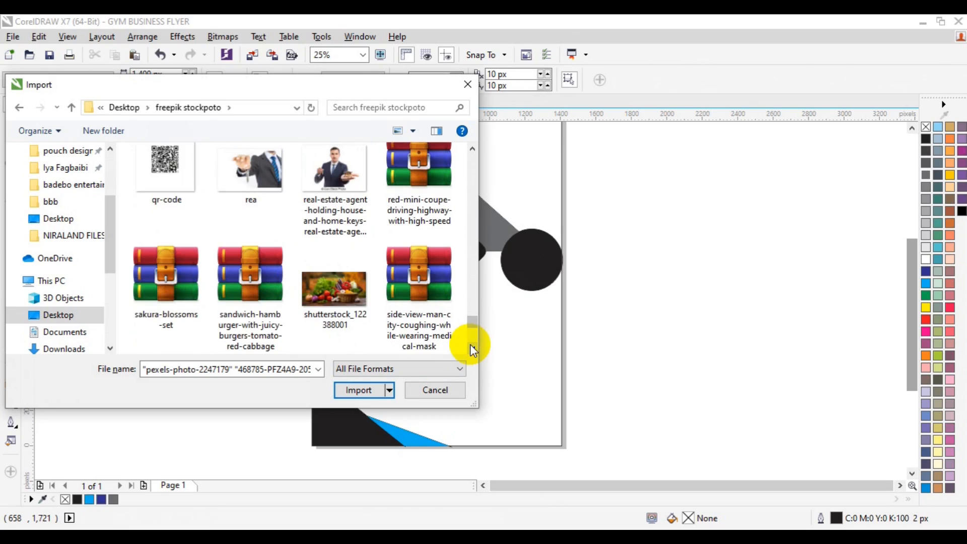
click(472, 348)
click(472, 349)
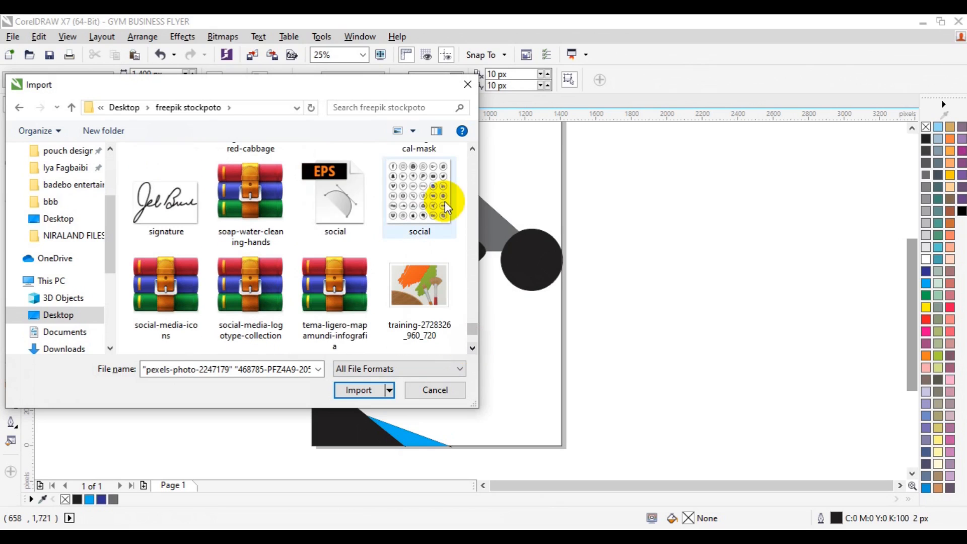
click(473, 148)
click(472, 149)
click(472, 148)
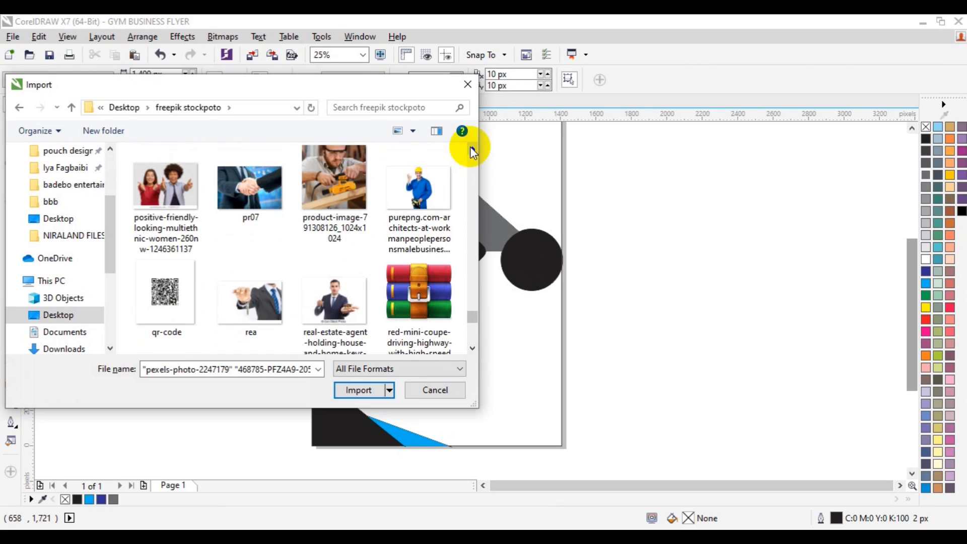
ctrl+click(156, 286)
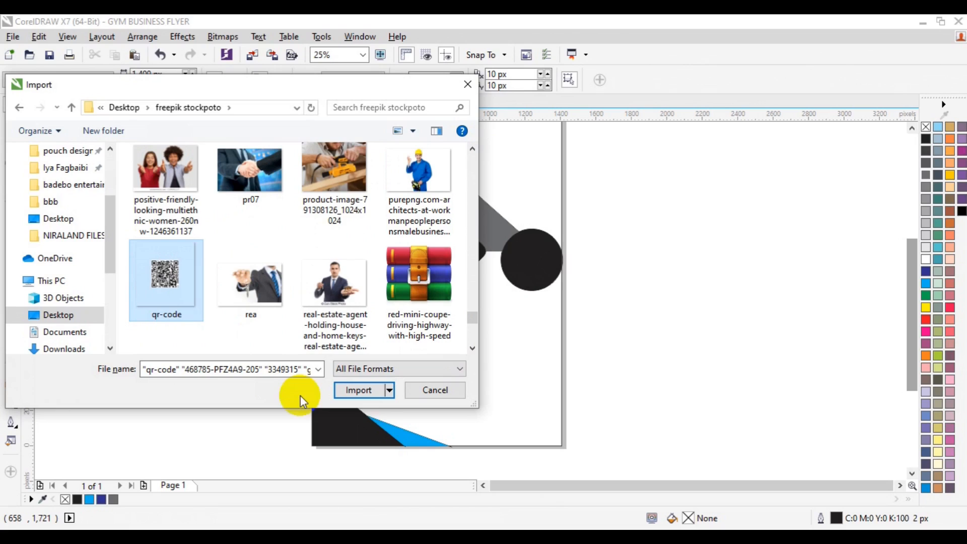
click(358, 391)
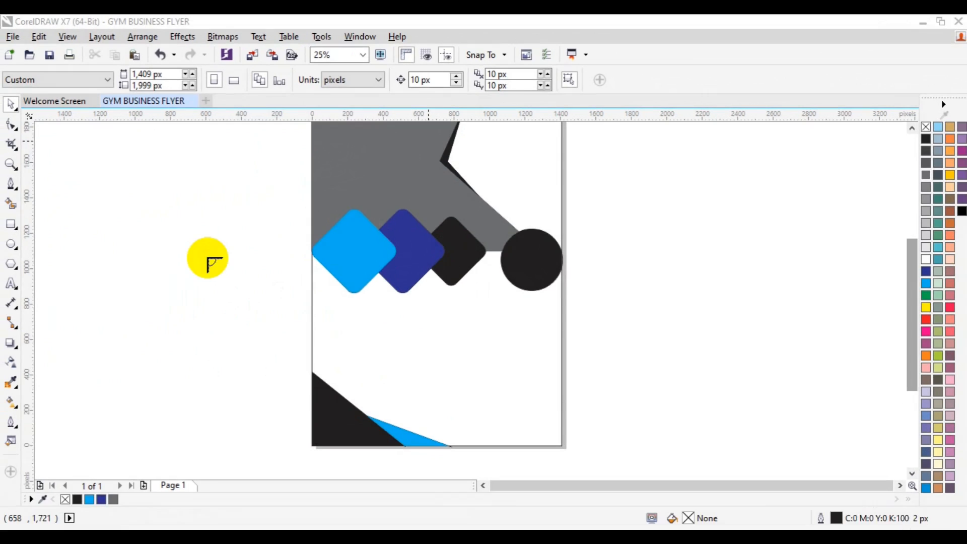
Place the imported photos 468785-PFZ4A9-205, about 1788 x 1190 px, 3349315 and gym over one another across the page's left edge.
click(147, 198)
drag(147, 198, 464, 413)
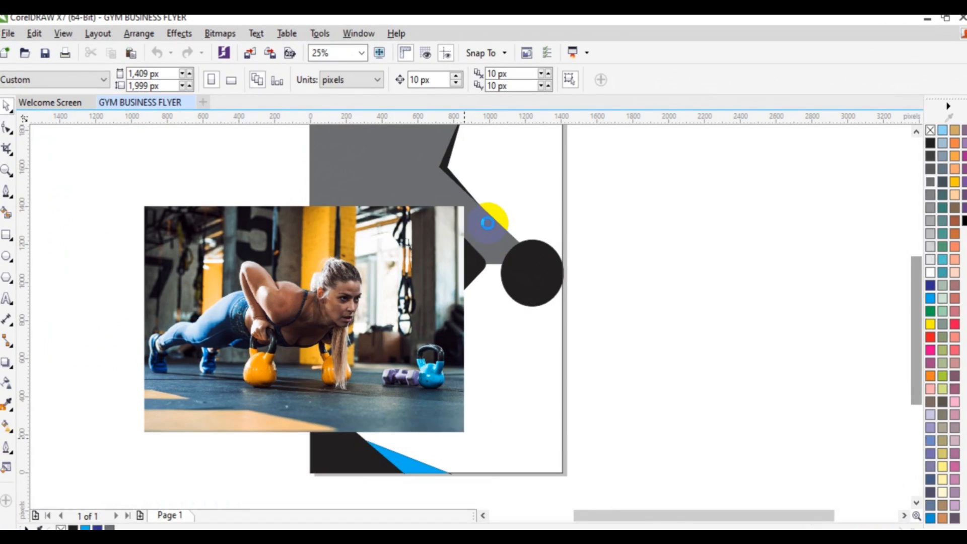
click(304, 224)
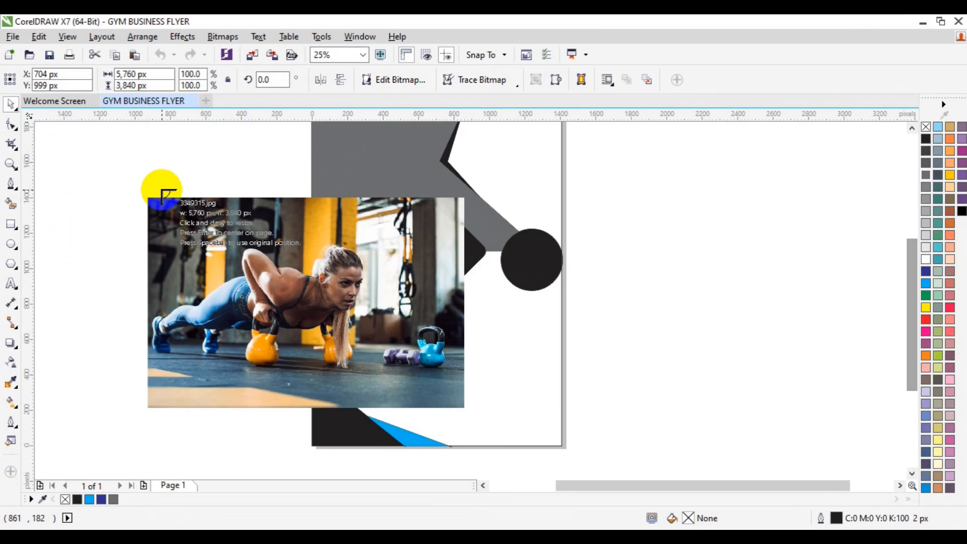
drag(145, 197, 533, 409)
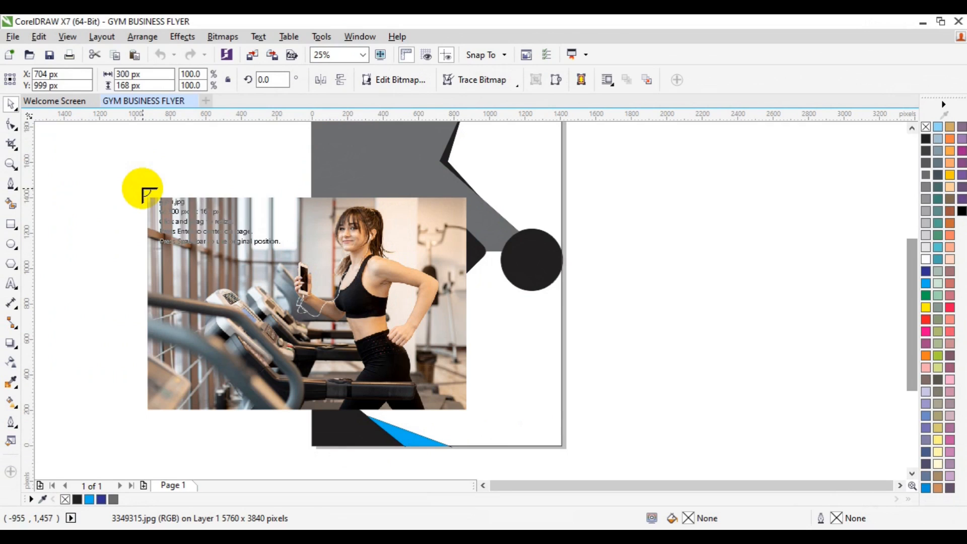
drag(142, 190, 286, 271)
drag(283, 274, 505, 415)
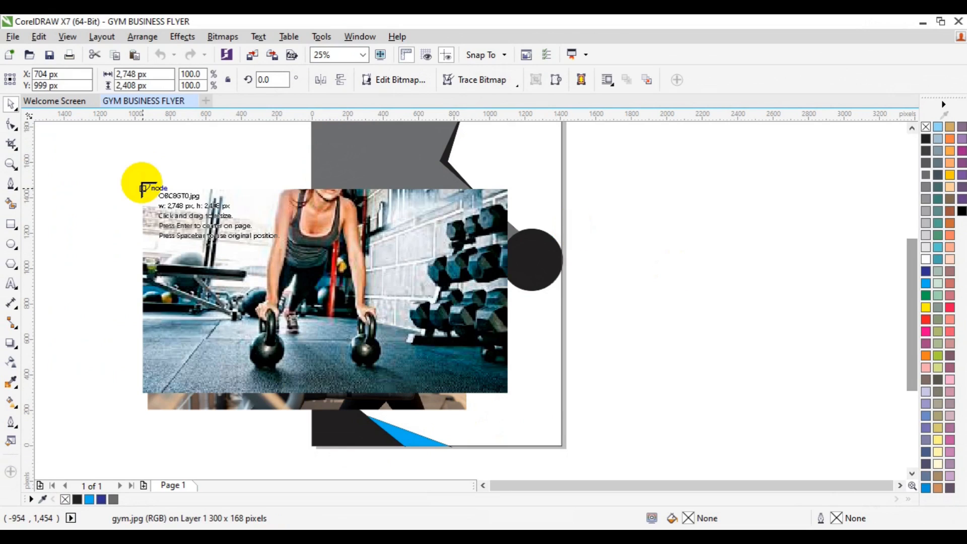
Place OBC8GT0 about 1319 x 1156 px, pexels-photo-2247179 about 1132 x 790 px and the QR code about 874 x 954 px.
drag(142, 188, 537, 394)
drag(164, 198, 365, 338)
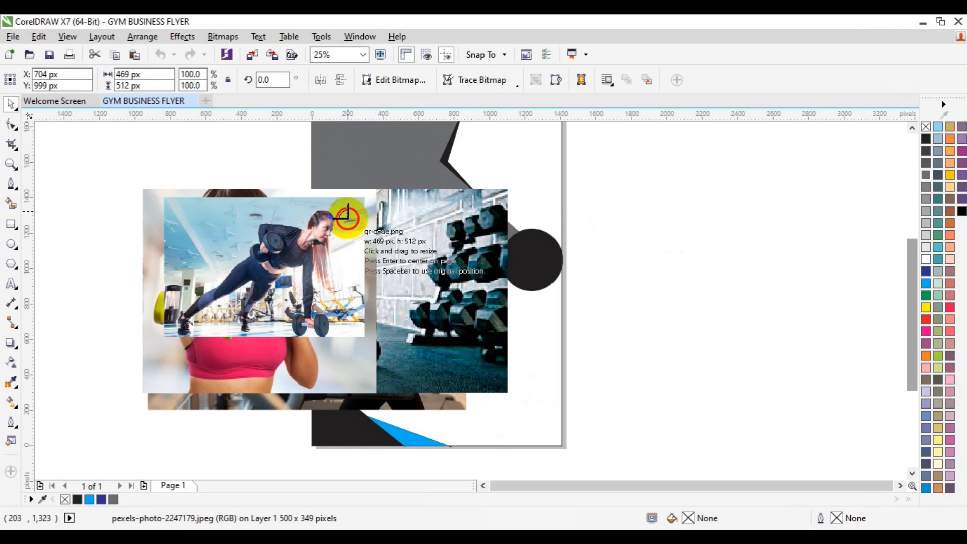
click(562, 380)
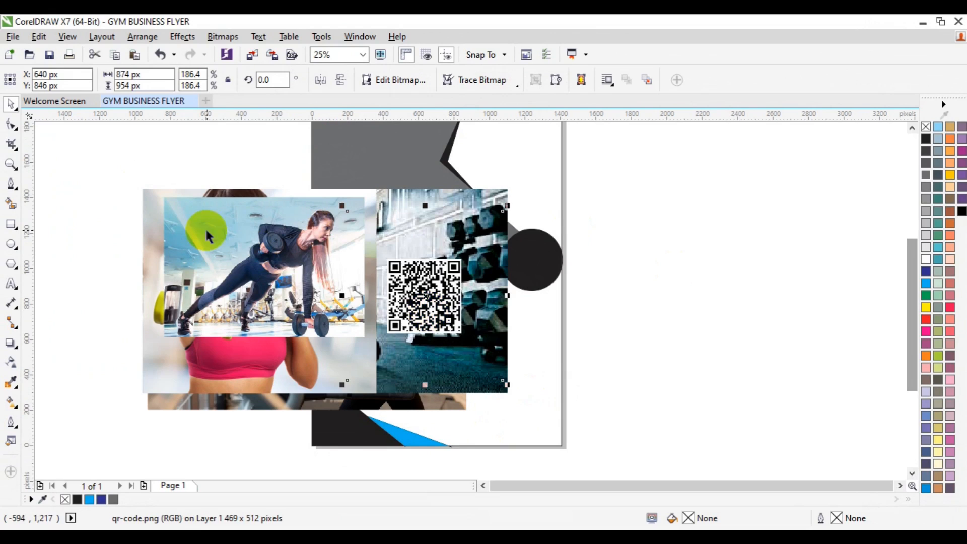
Move the QR code off the page to its right and the pexels-photo-2247179 workout photo well to its left.
drag(430, 292, 725, 278)
click(351, 283)
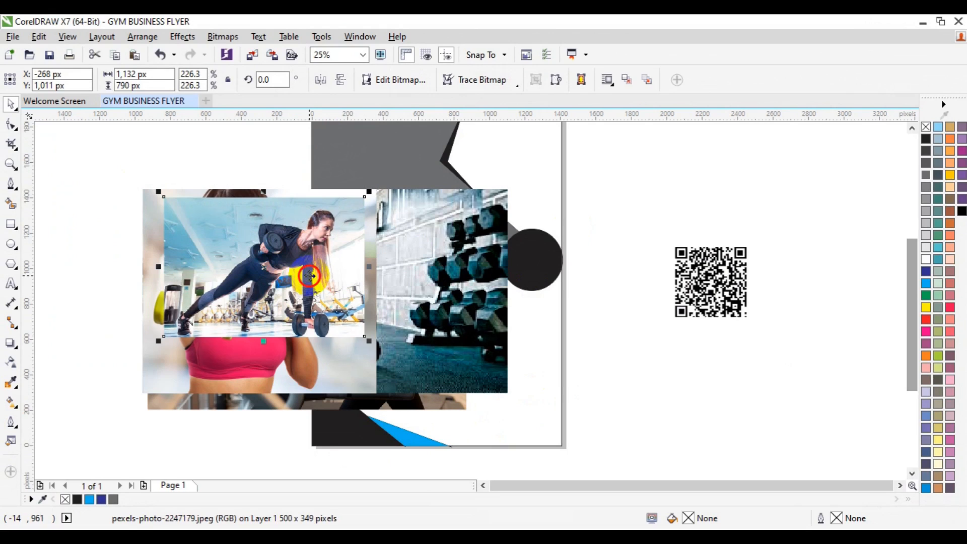
click(11, 164)
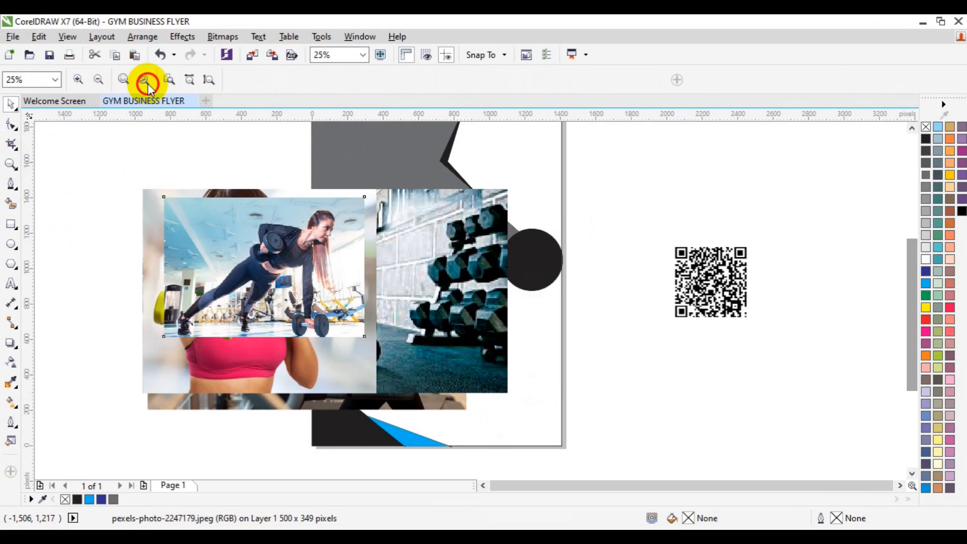
click(99, 80)
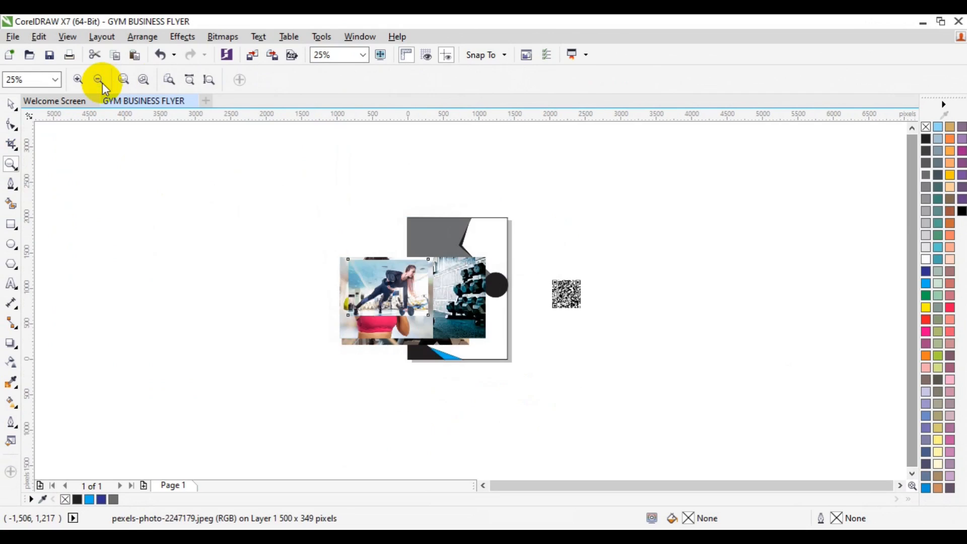
click(12, 105)
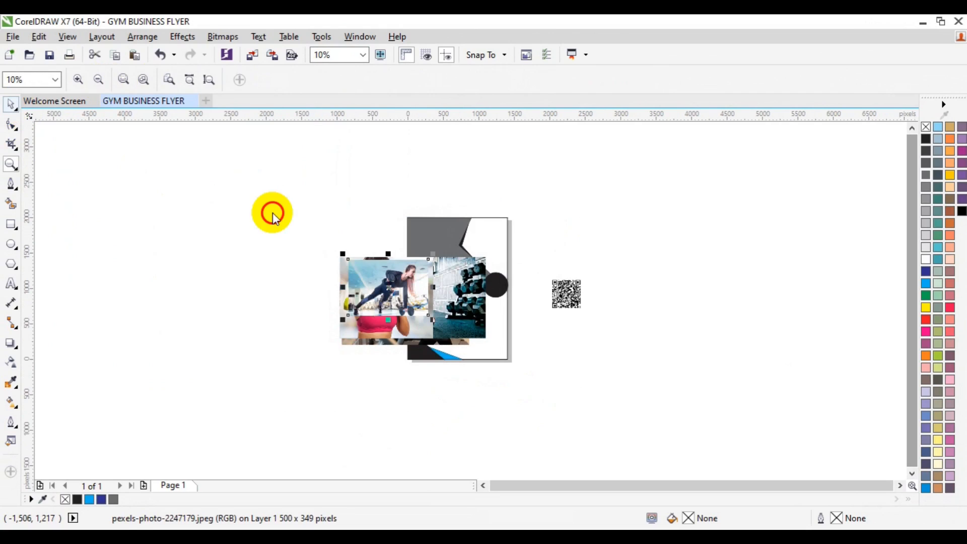
click(353, 264)
drag(353, 264, 214, 322)
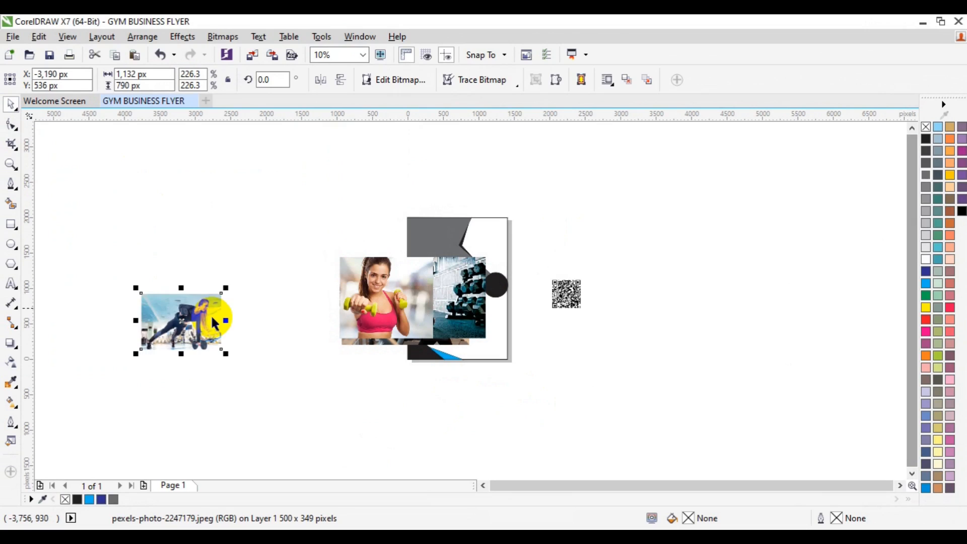
Move the four remaining photos off the page: OBC8GT0 and gym to its left, the treadmill and push-up photos to its right.
click(393, 310)
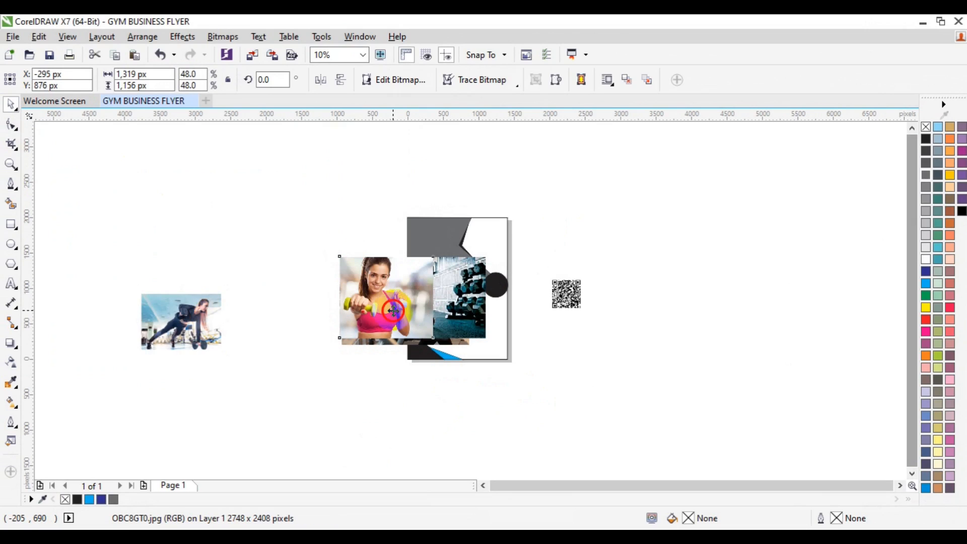
drag(392, 310, 260, 257)
click(401, 312)
drag(401, 312, 264, 400)
drag(400, 318, 678, 242)
drag(378, 316, 647, 400)
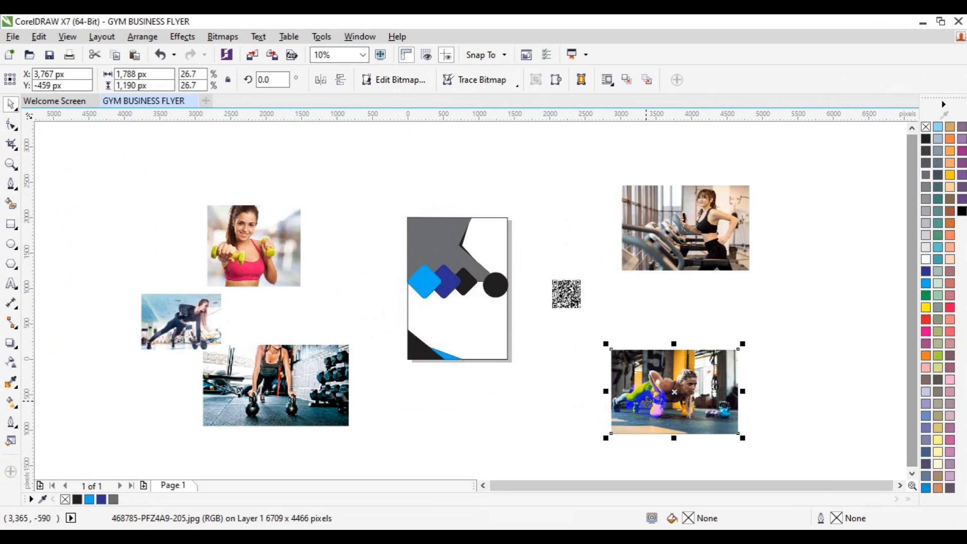